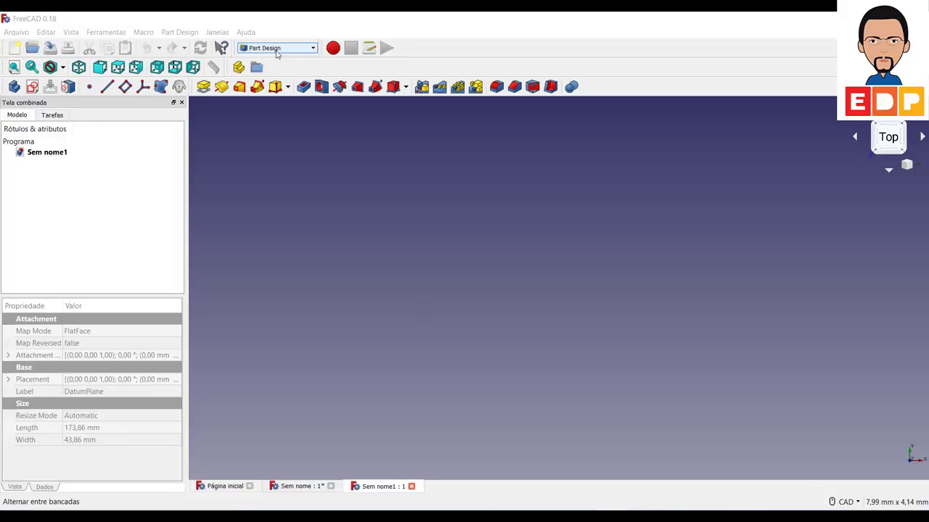
Create a new sketch on XY_Plane and pan so the origin sits lower left
click(32, 88)
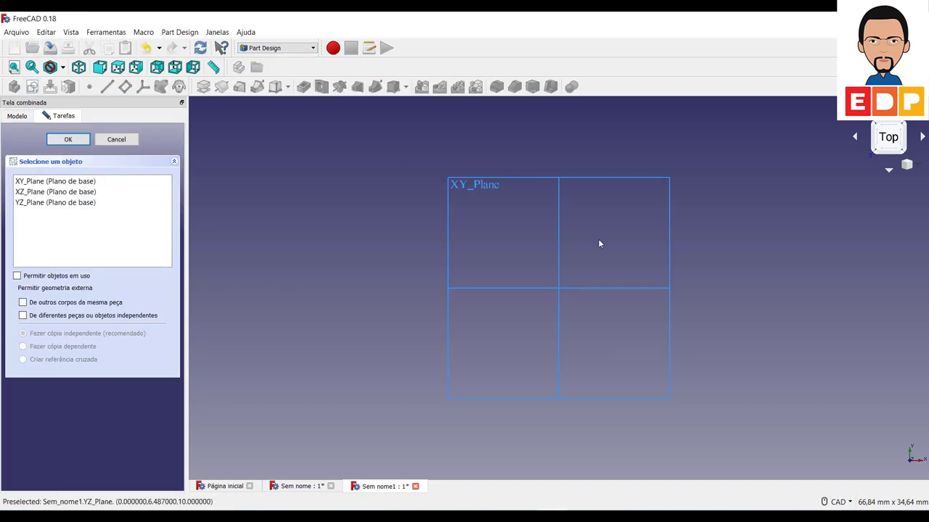
click(45, 182)
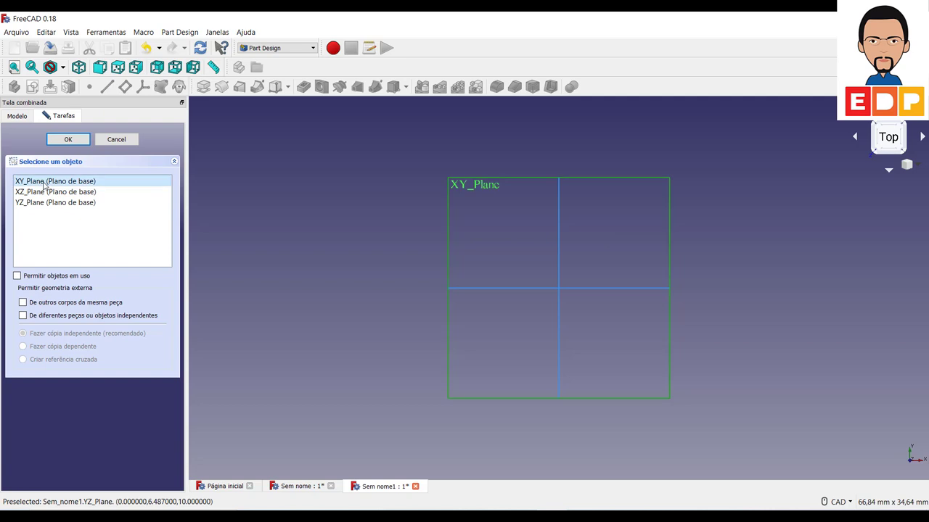
click(68, 140)
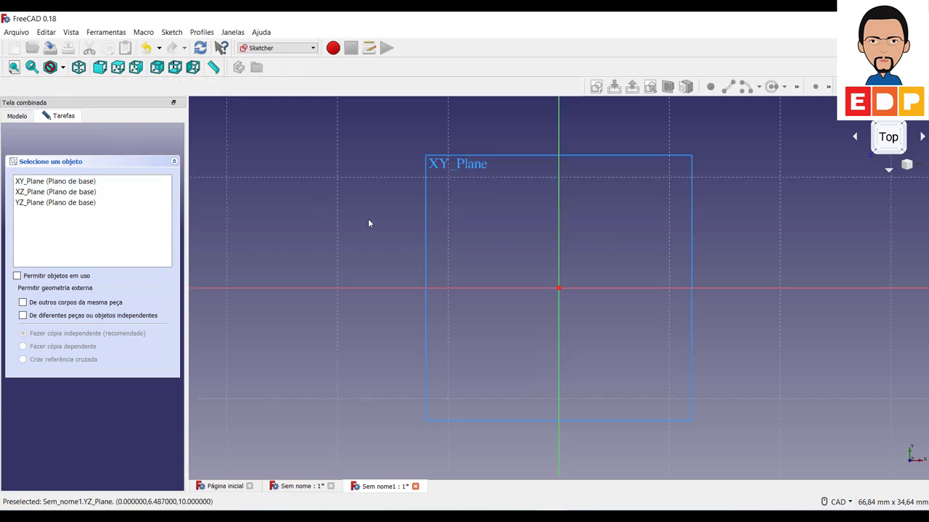
middle_drag(470, 269, 271, 307)
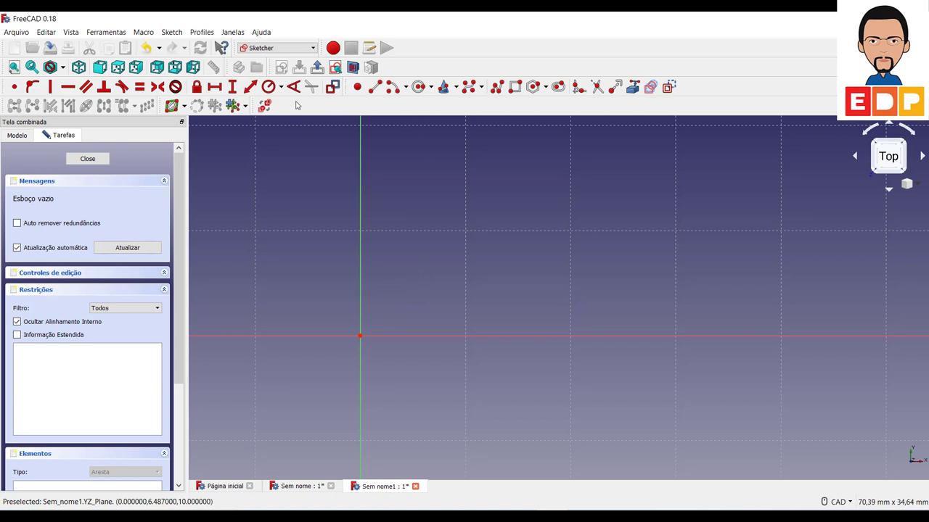
With the polyline, draw the left end, left chamfer and rising steps up to the long top step
click(497, 86)
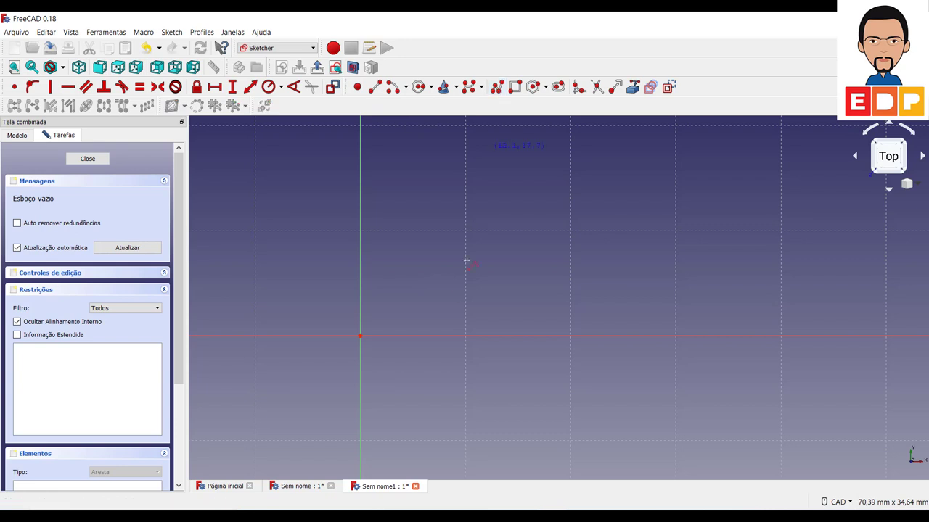
click(395, 301)
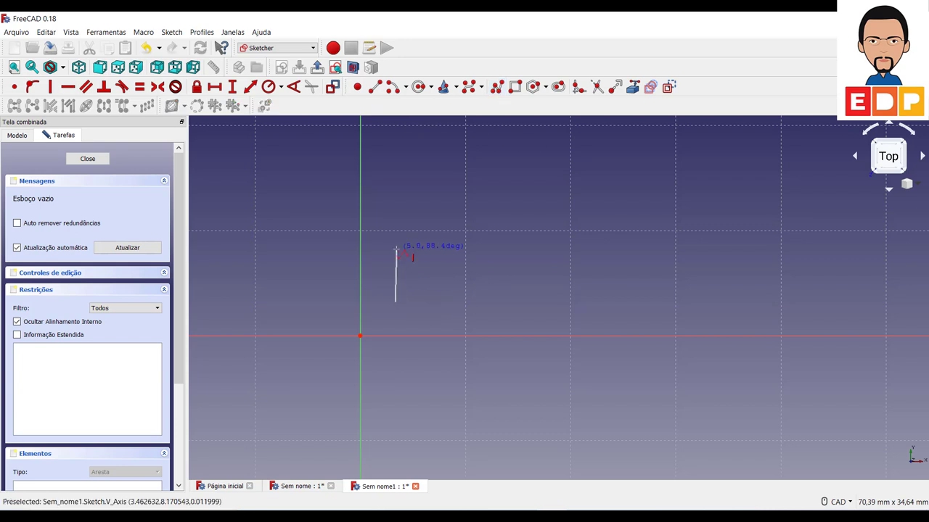
click(395, 249)
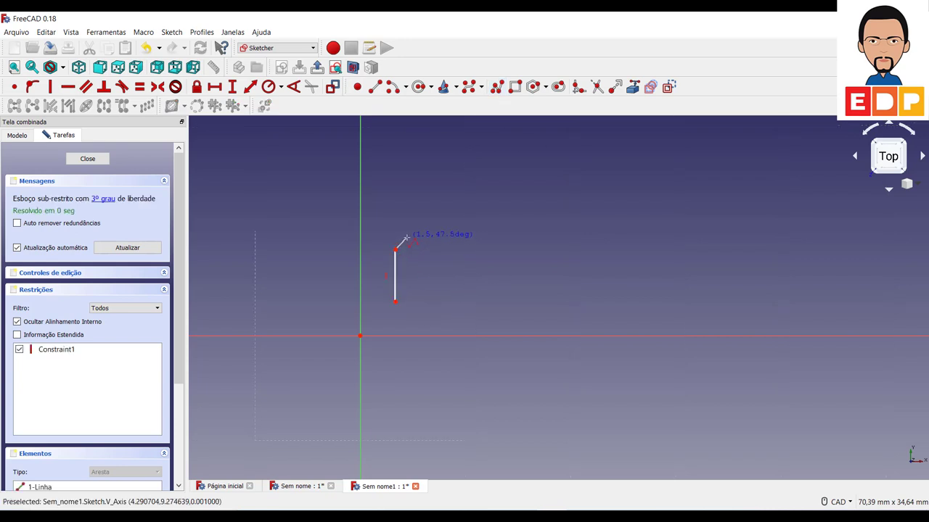
click(410, 238)
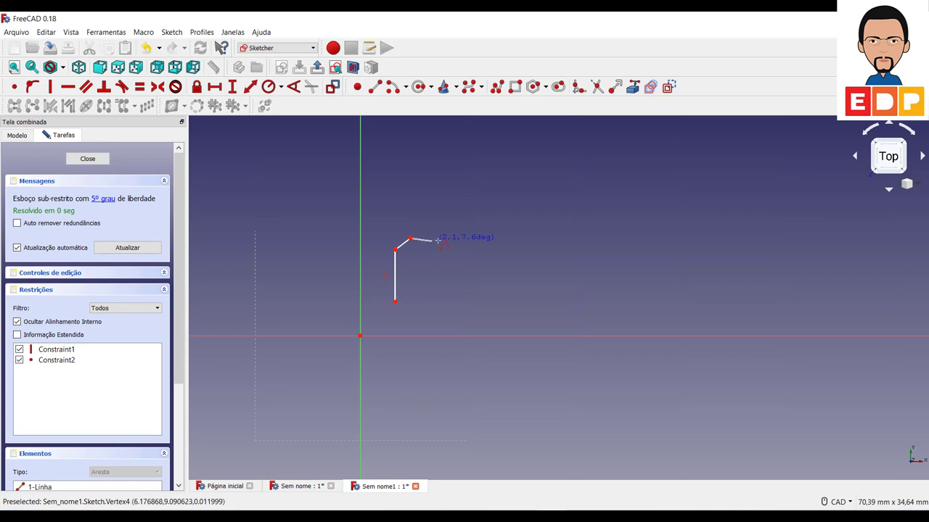
click(520, 238)
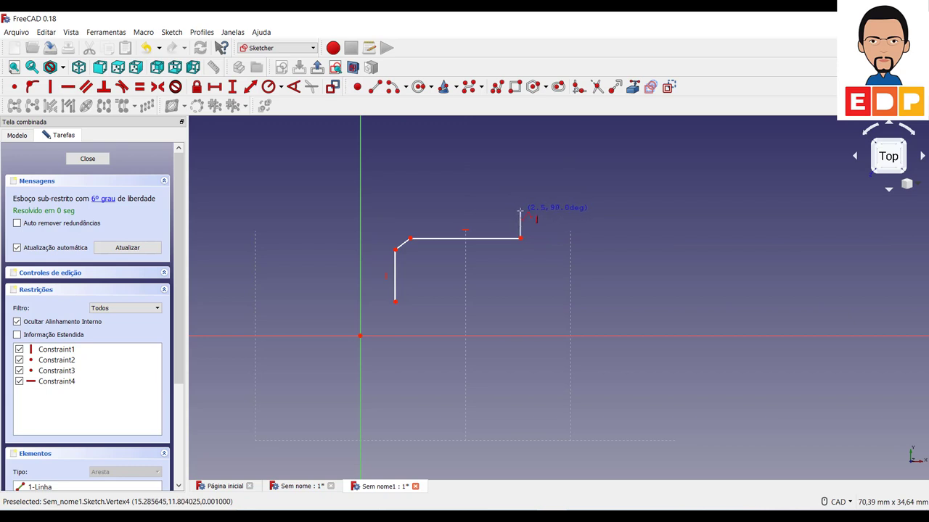
click(519, 211)
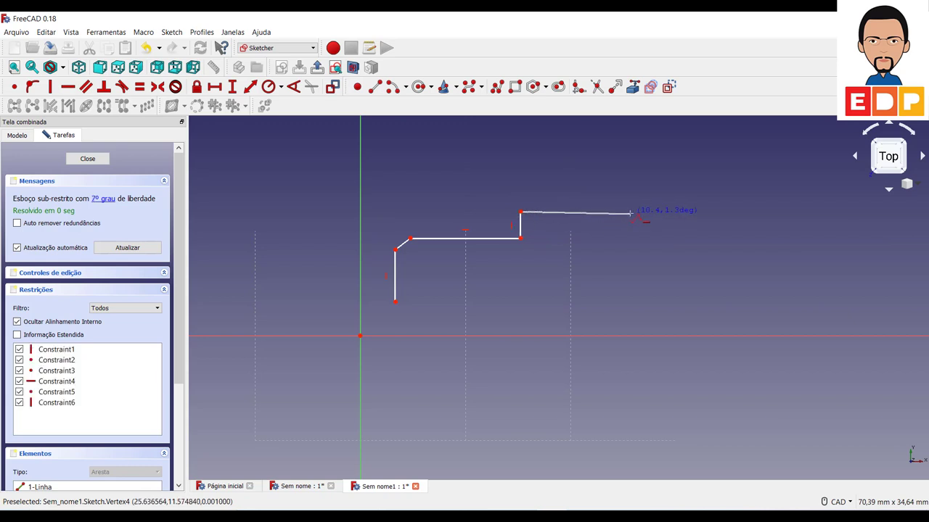
click(630, 211)
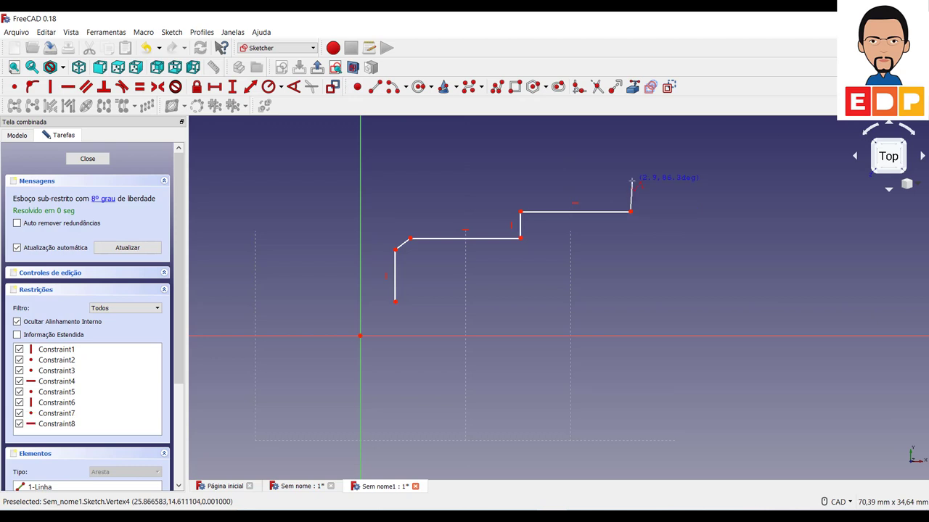
click(630, 180)
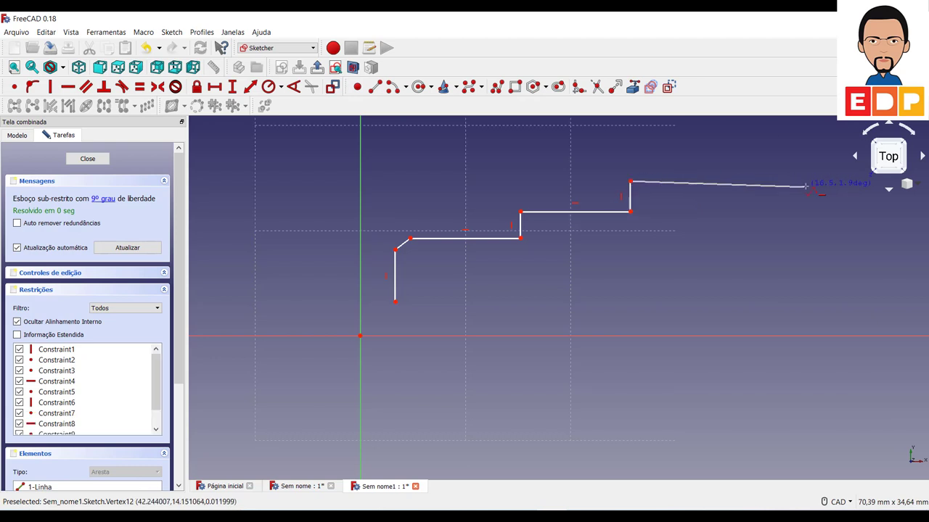
click(814, 181)
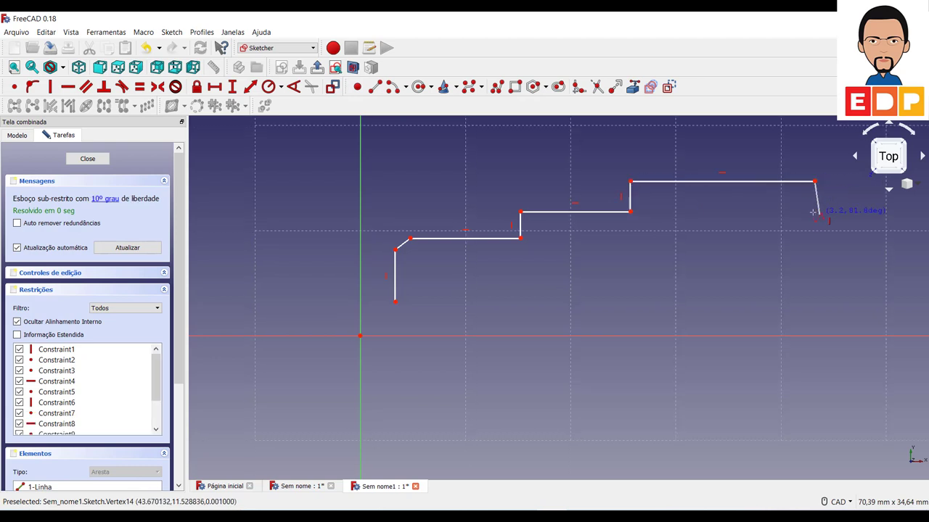
Continue down the right steps and right-end chamfer, then close the profile along the bottom
click(814, 212)
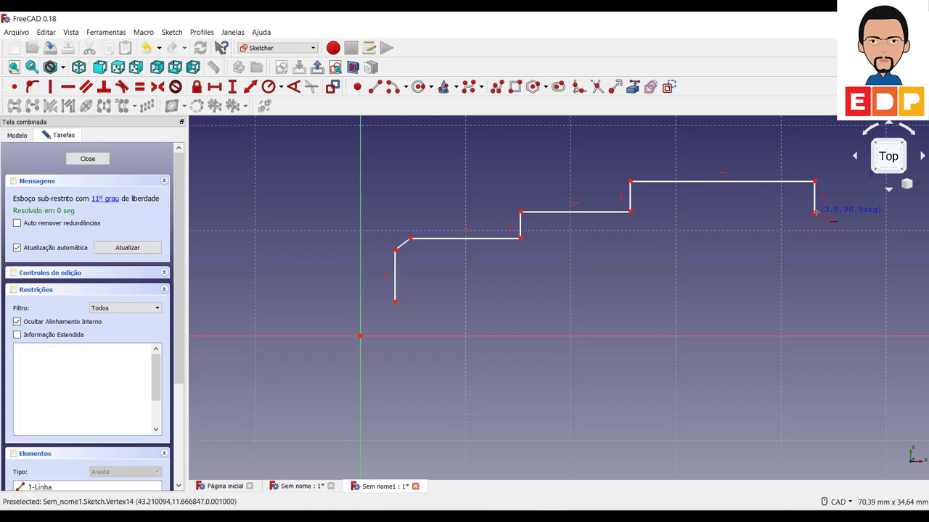
mouse_move(816, 211)
middle_down()
mouse_move(771, 225)
mouse_move(642, 223)
middle_up()
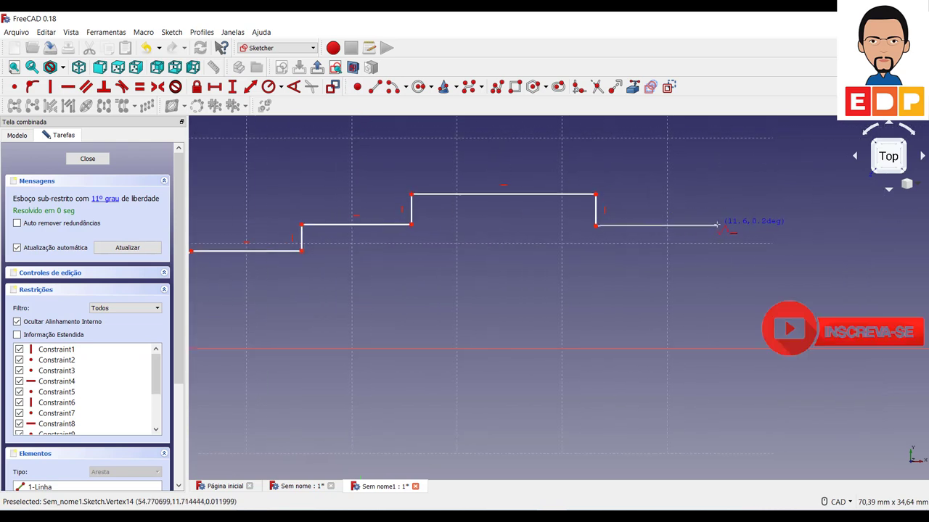
click(717, 226)
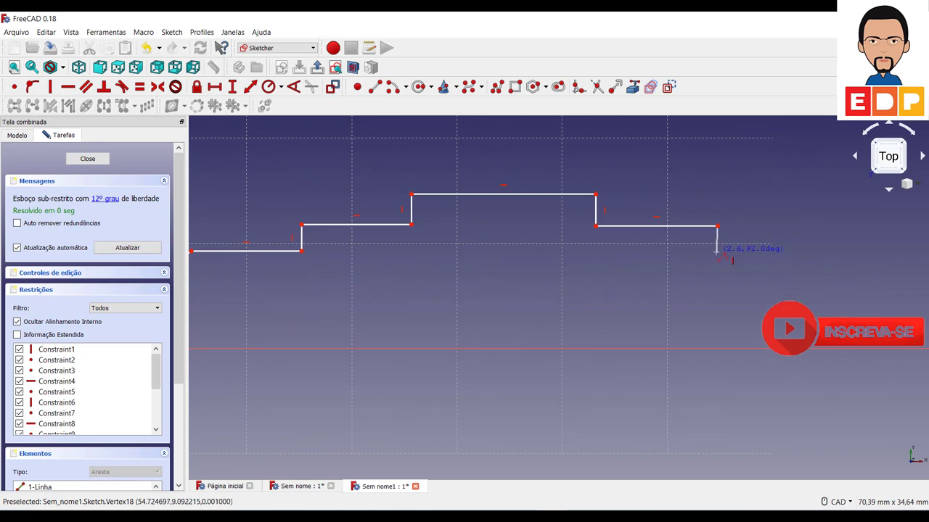
click(717, 252)
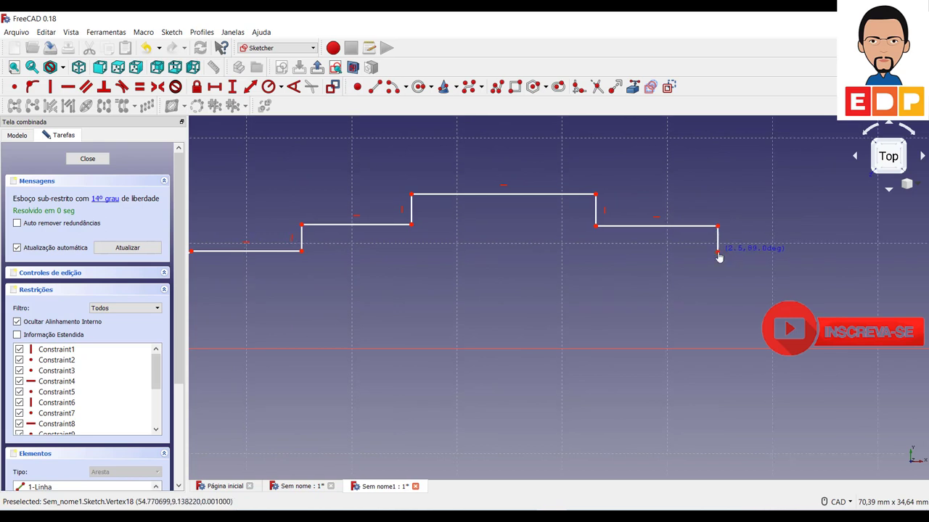
click(847, 252)
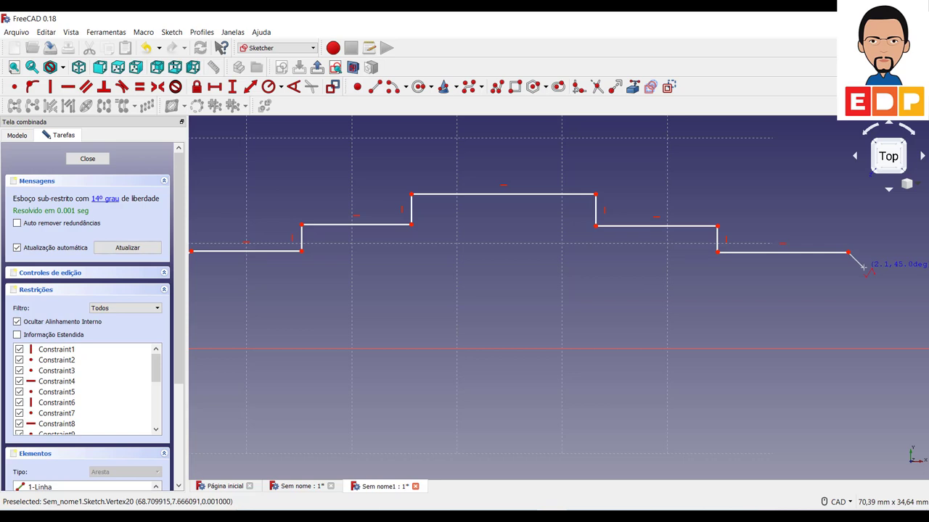
click(863, 267)
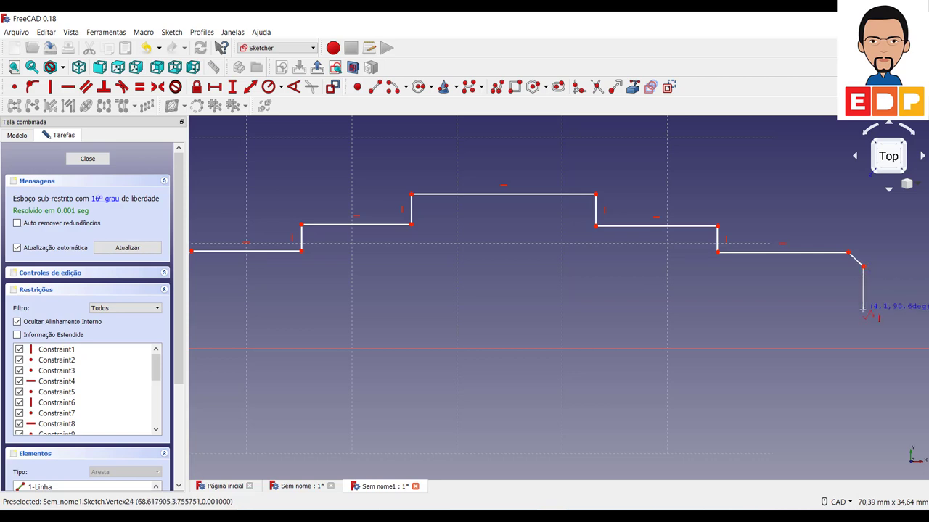
click(863, 309)
mouse_move(788, 317)
middle_down()
mouse_move(927, 332)
mouse_move(798, 292)
middle_up()
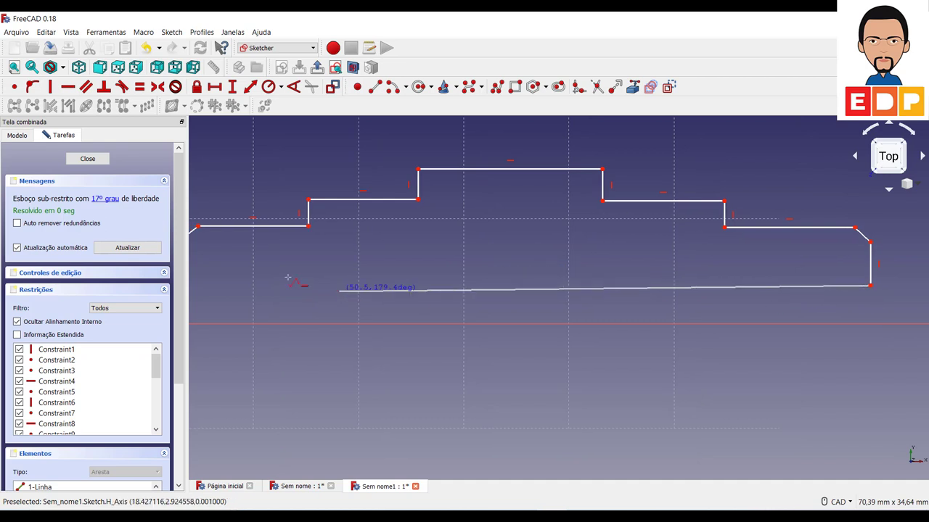
middle_drag(401, 281, 599, 280)
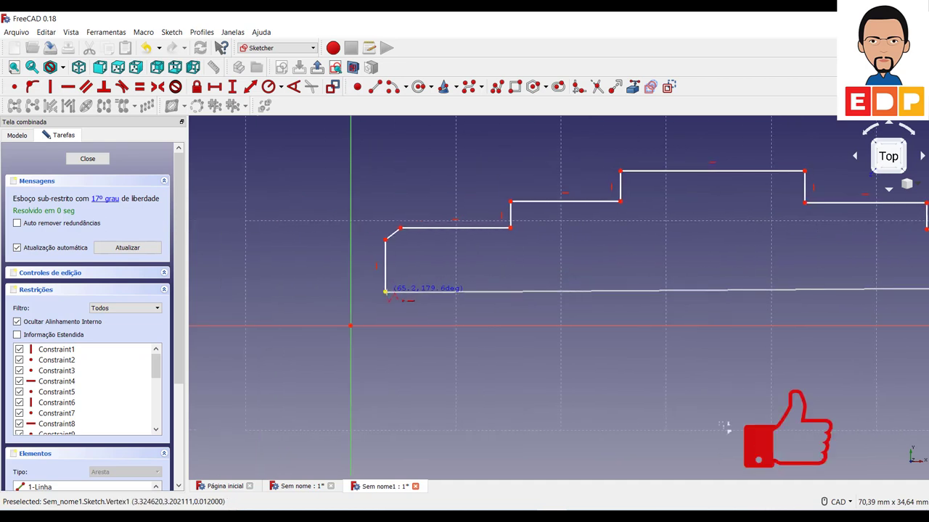
click(386, 292)
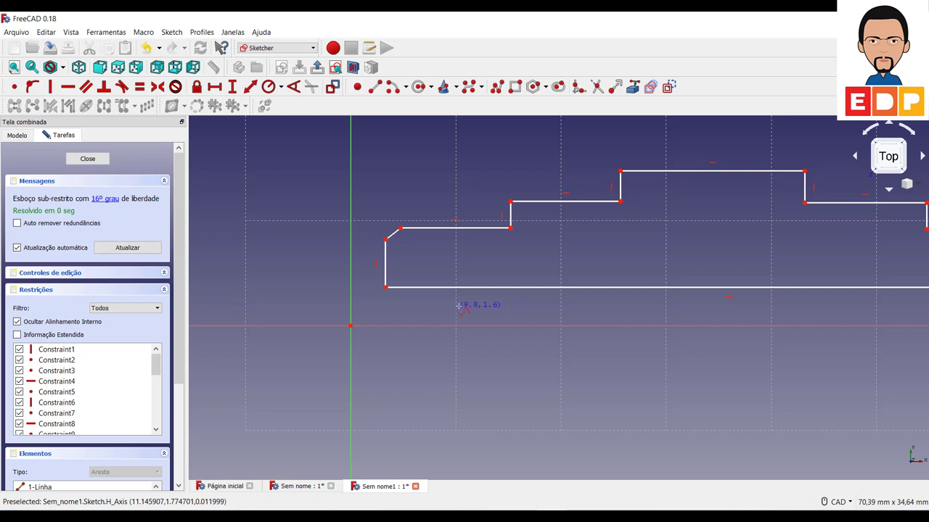
Constrain the left end height and the left chamfer top to 5 mm each
right_click(391, 308)
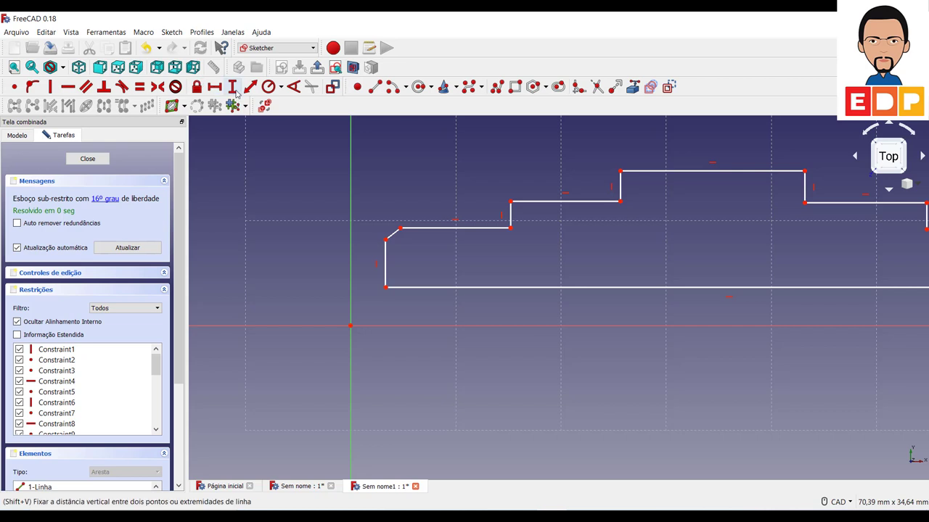
click(233, 93)
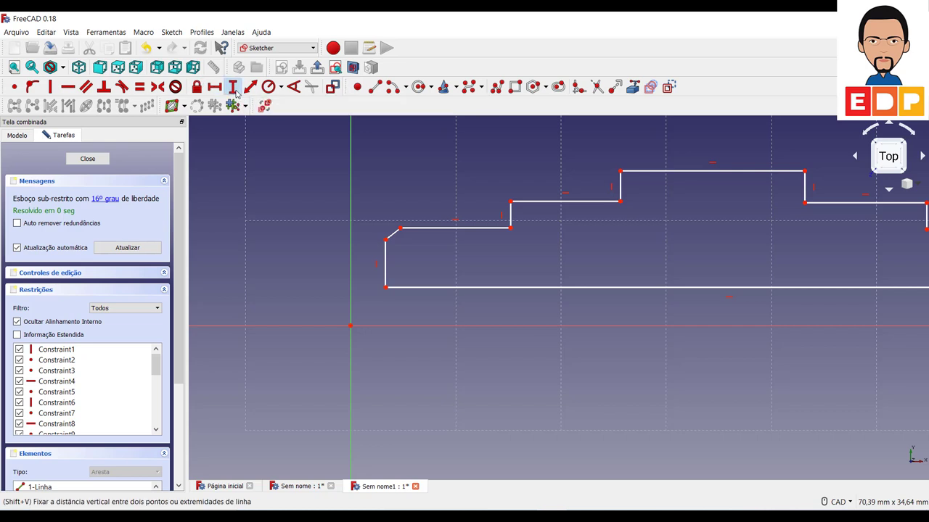
click(385, 288)
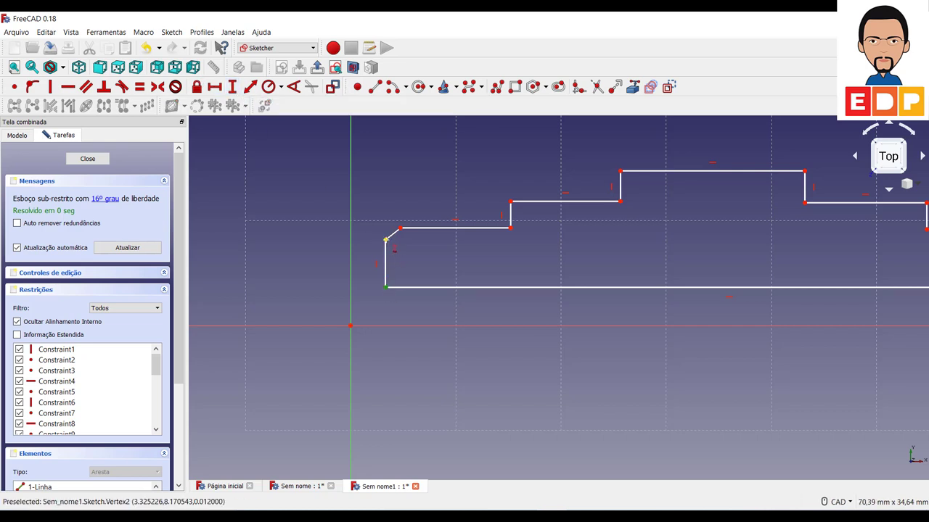
click(386, 241)
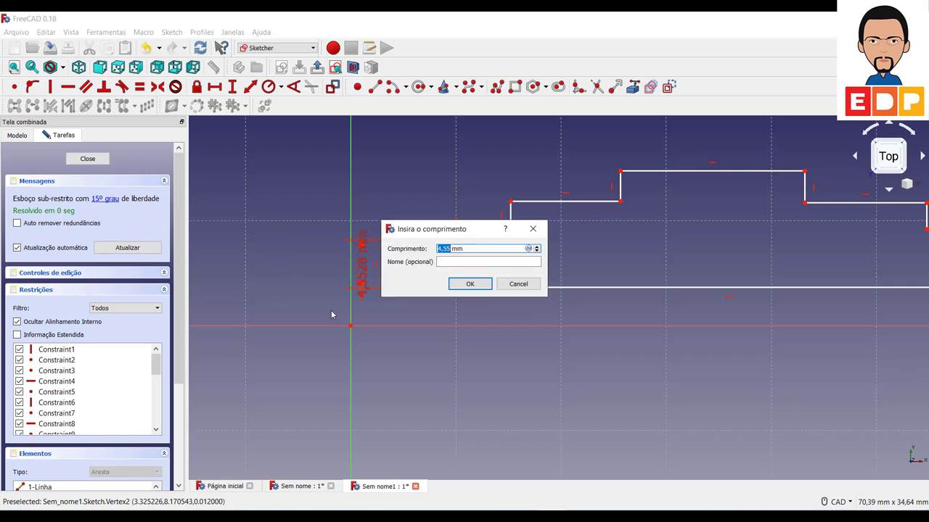
text(5)
key(Return)
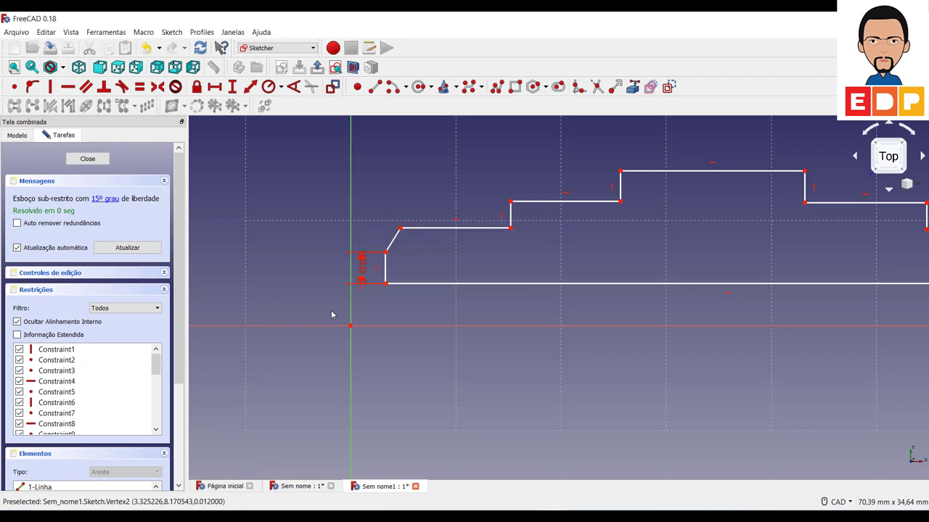
click(399, 229)
click(384, 283)
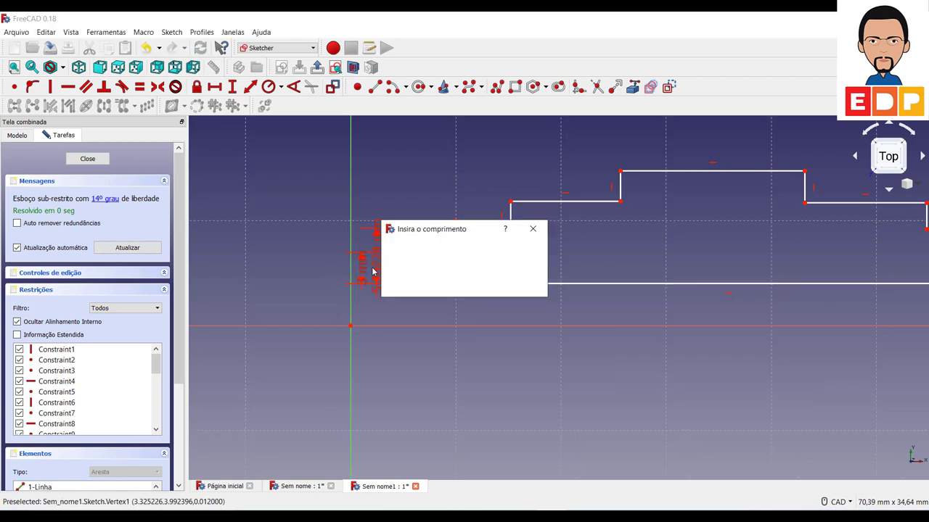
text(5)
key(Return)
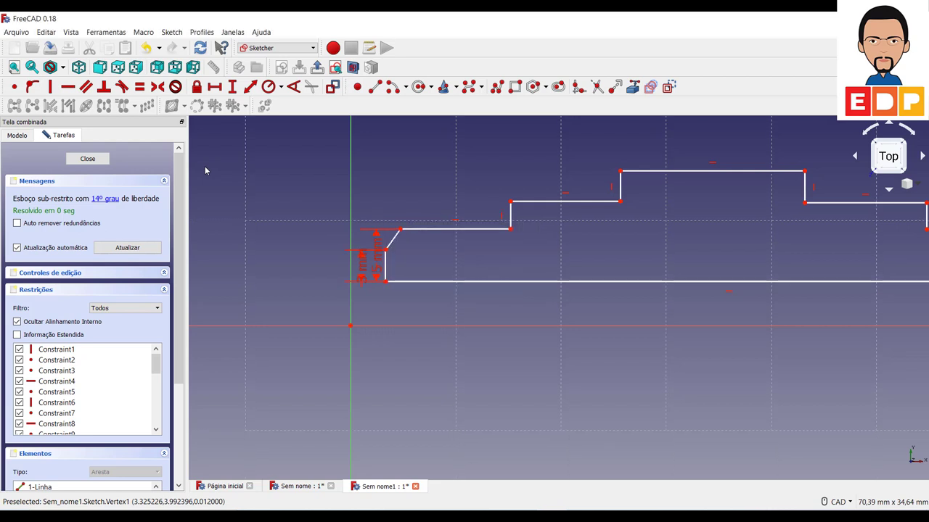
Set the first step height to 10 mm and the middle step height to 15 mm
click(510, 202)
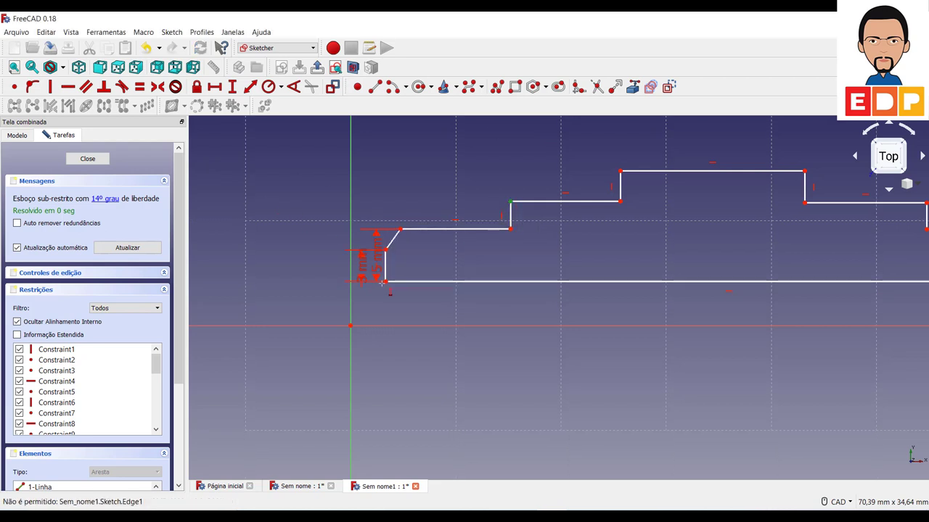
click(385, 281)
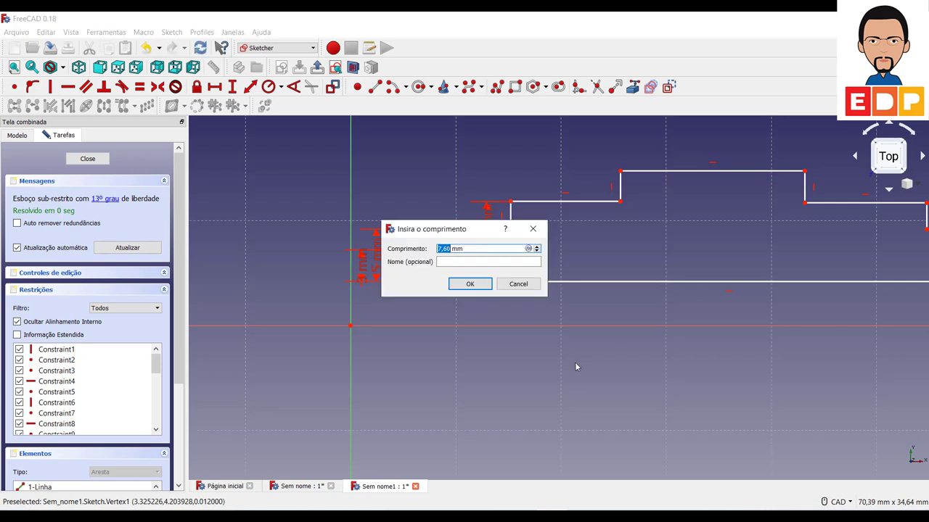
text(10)
key(Return)
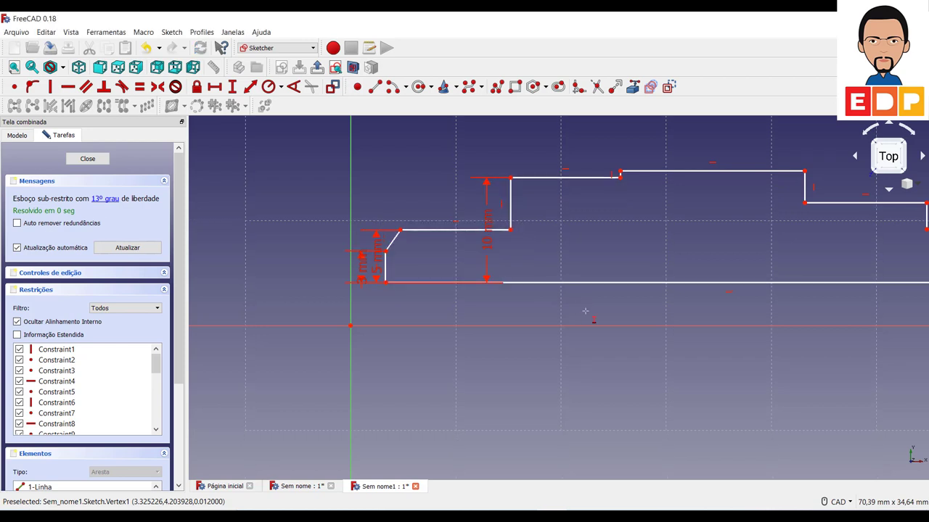
middle_drag(575, 319, 398, 424)
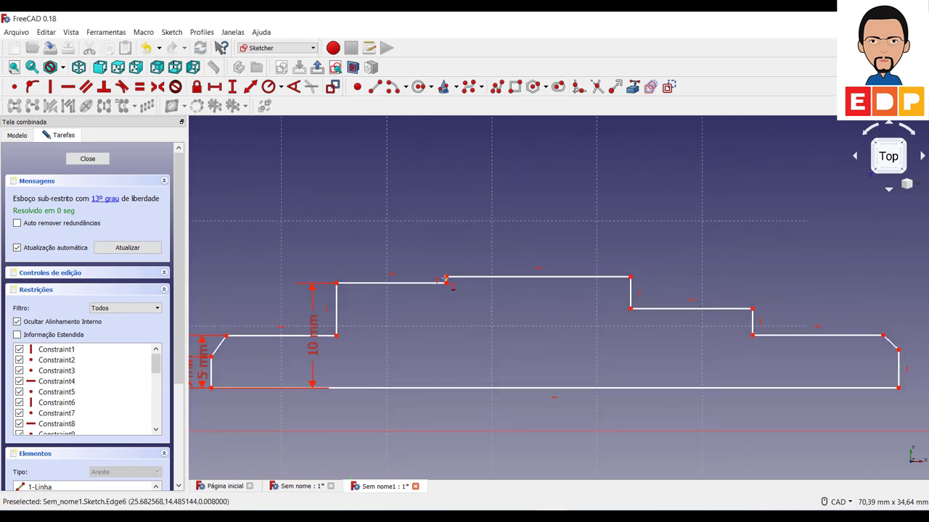
click(445, 279)
click(211, 389)
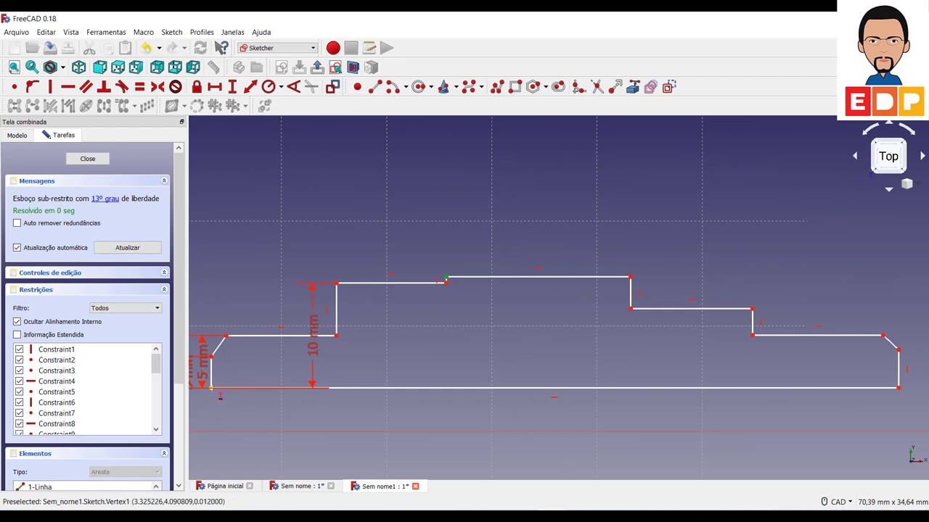
text(15)
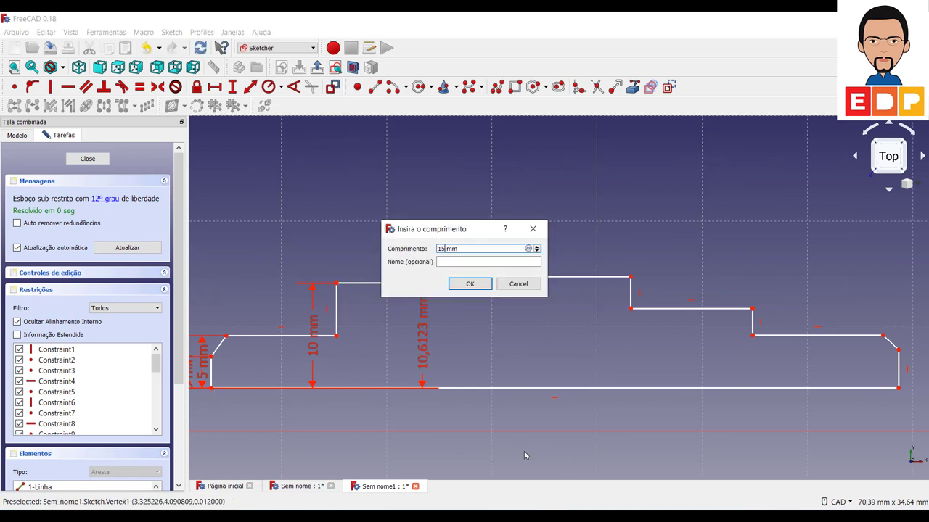
key(Return)
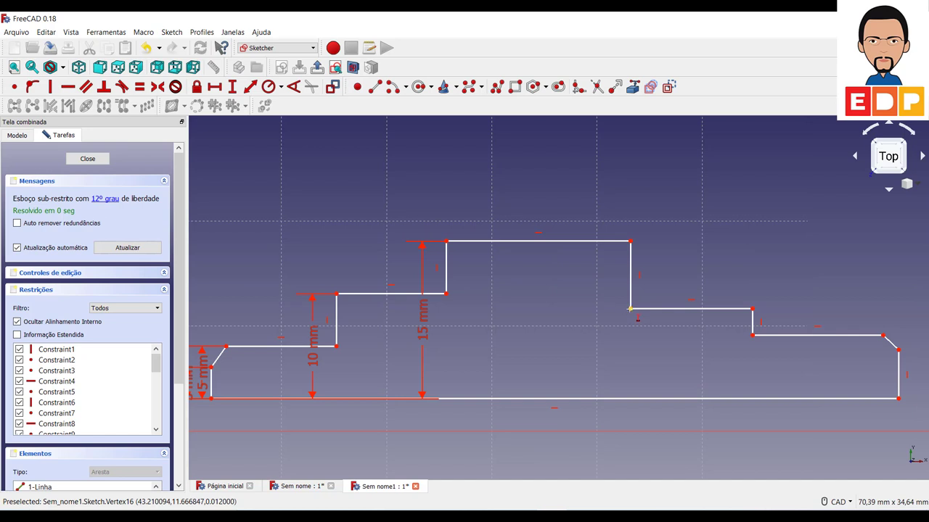
Set the right step heights to 10 mm and 5 mm, and the right end to 3 mm
click(629, 309)
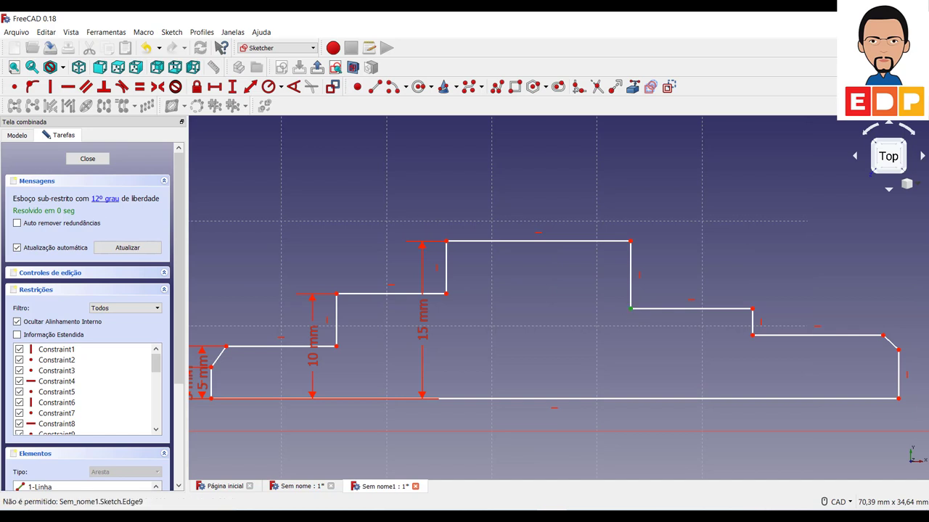
click(898, 398)
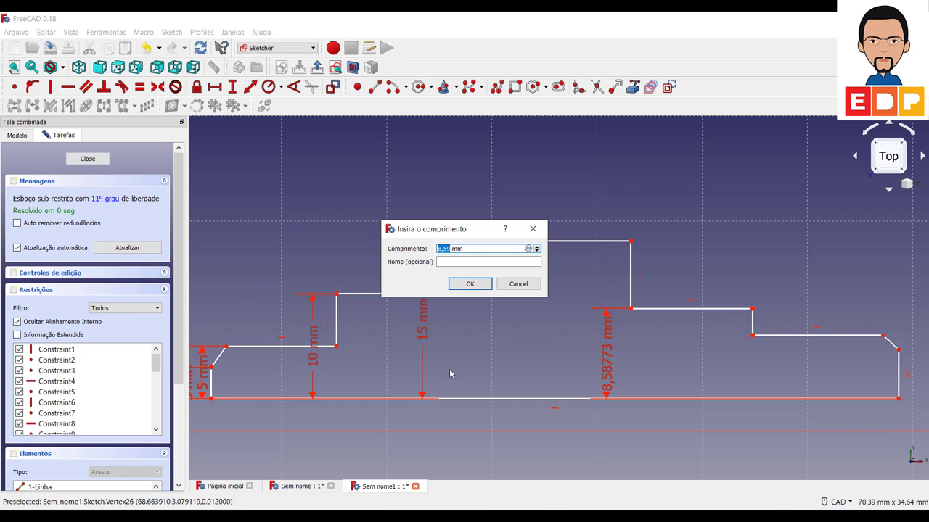
text(10)
key(Return)
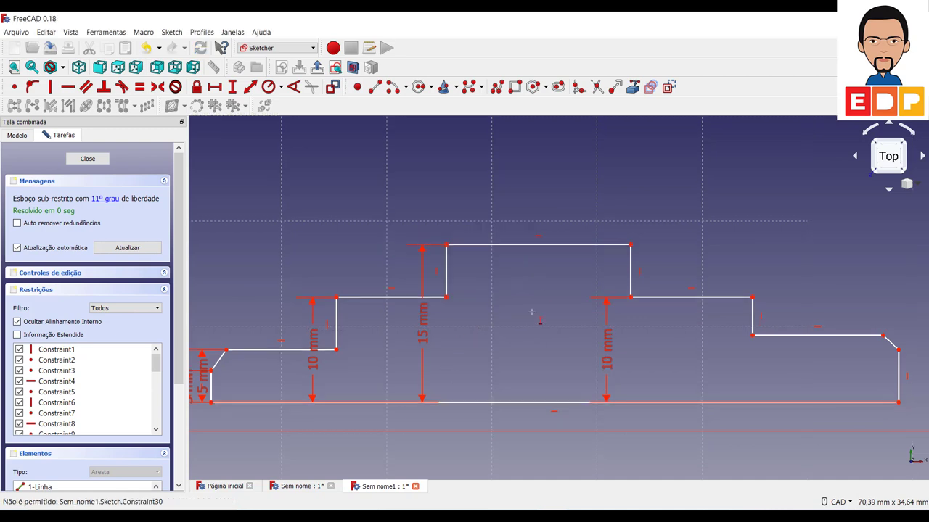
click(752, 335)
click(898, 402)
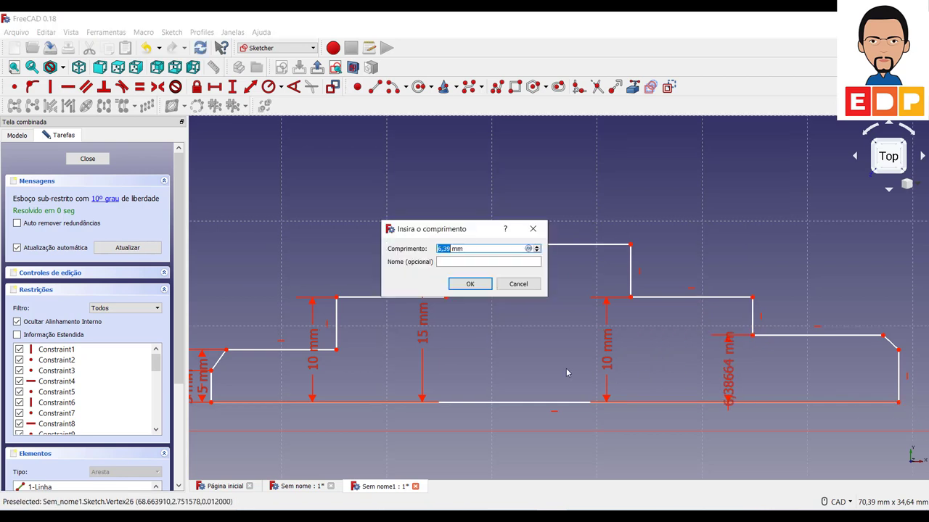
text(5)
key(Return)
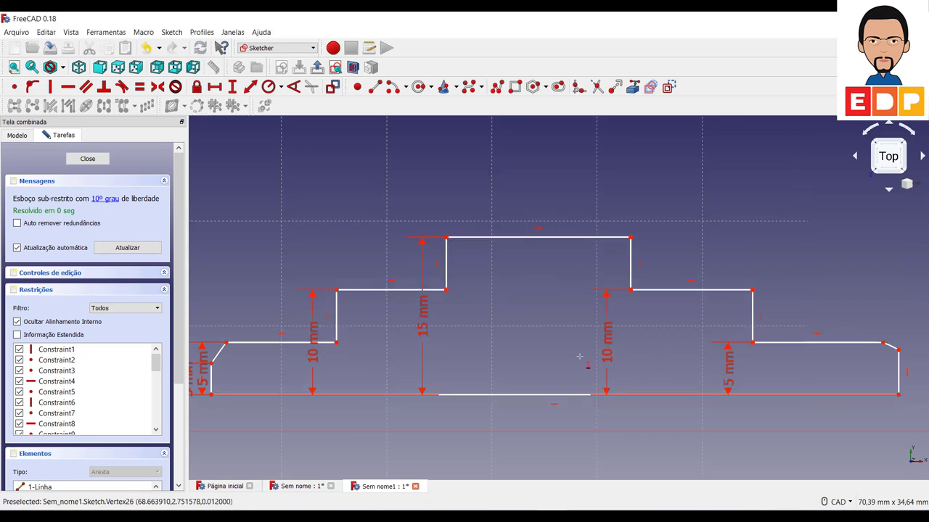
click(898, 350)
click(899, 395)
key(i)
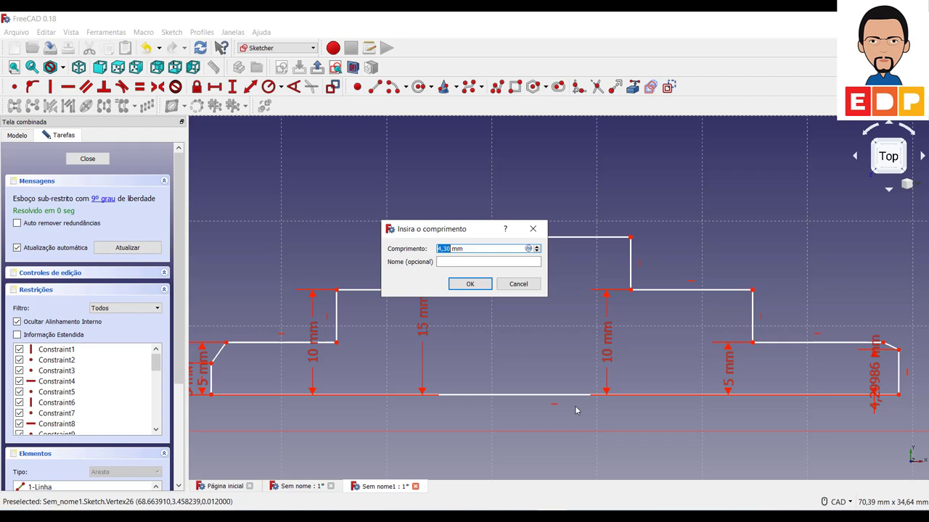
text(3)
key(Return)
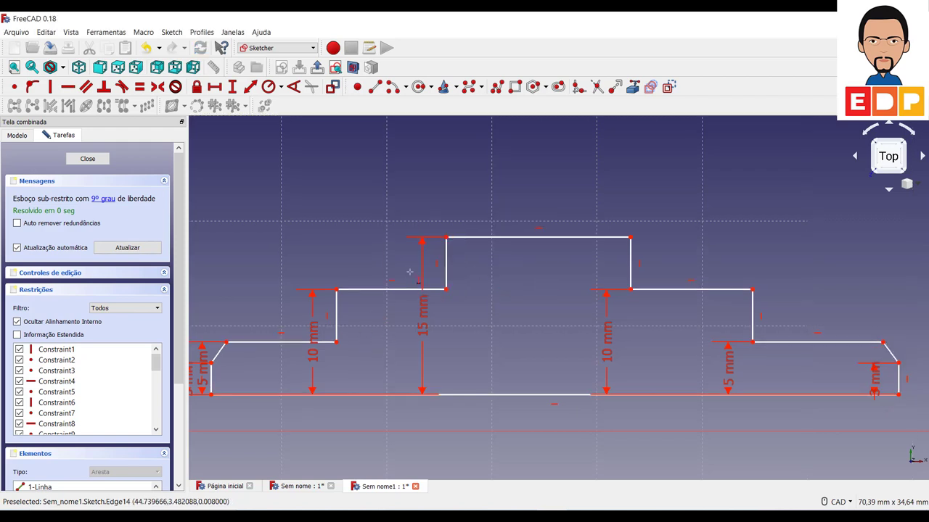
click(211, 396)
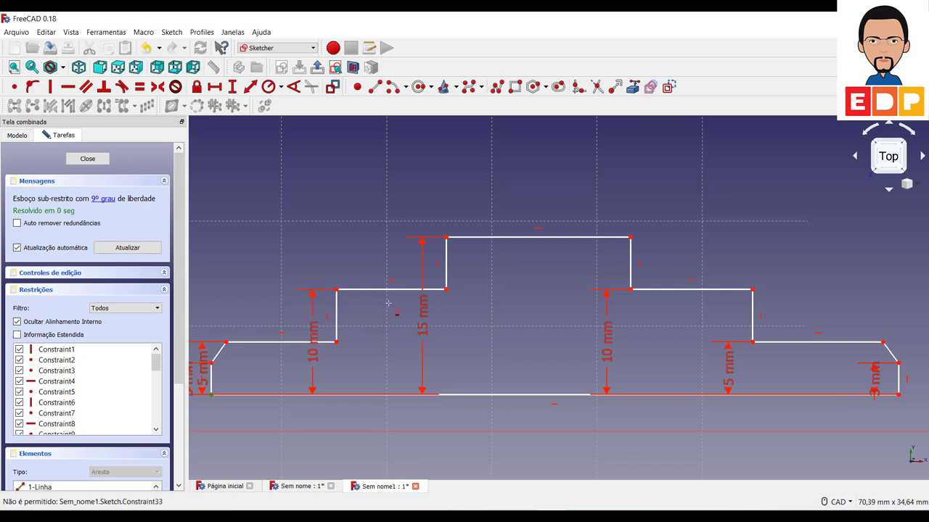
Discard a stray dimension, then dimension the bottom edge endpoint-to-endpoint at 150 mm
click(214, 86)
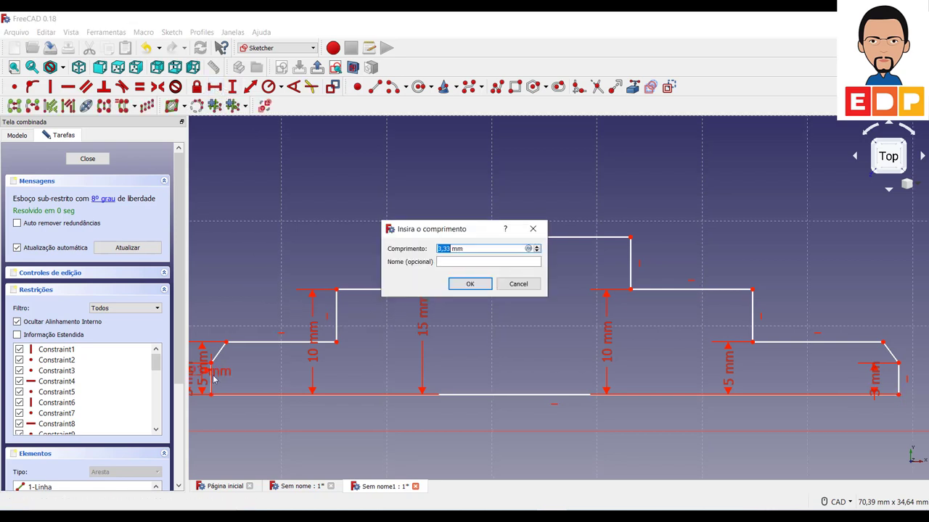
click(500, 285)
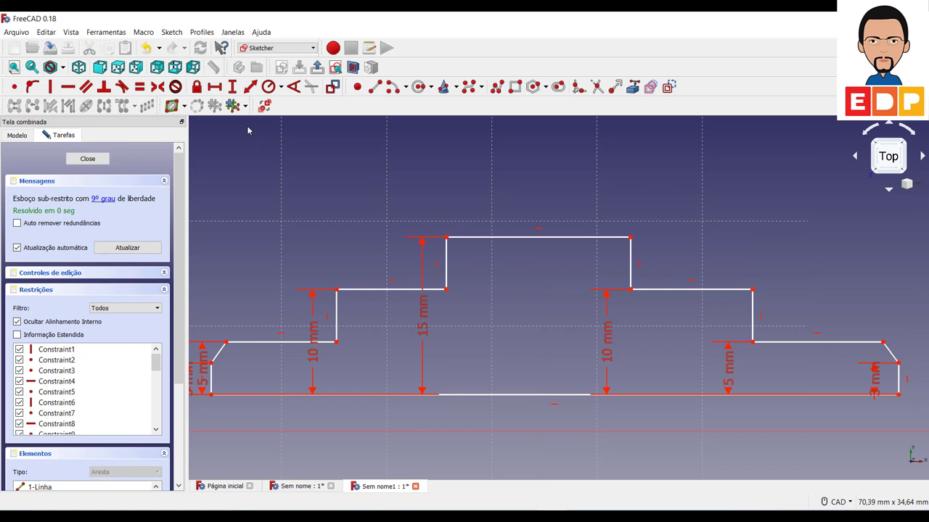
click(210, 394)
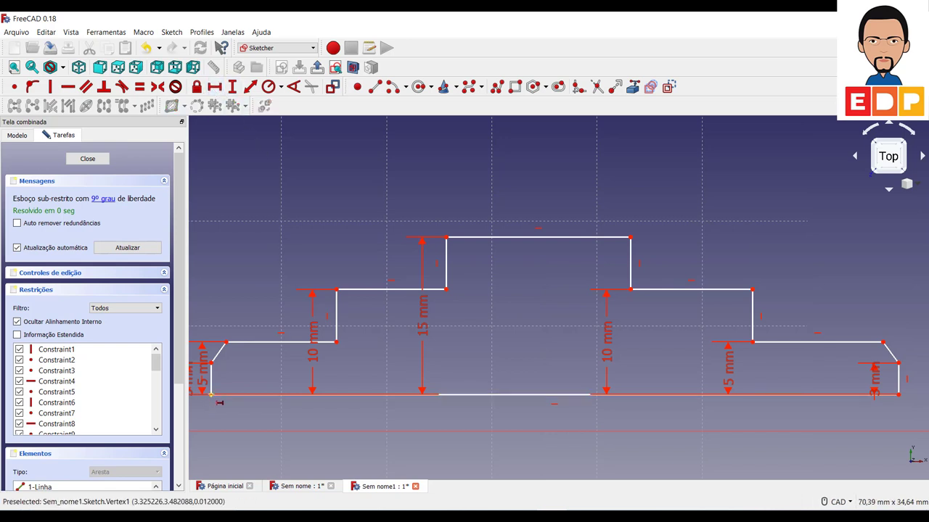
click(898, 395)
text(150)
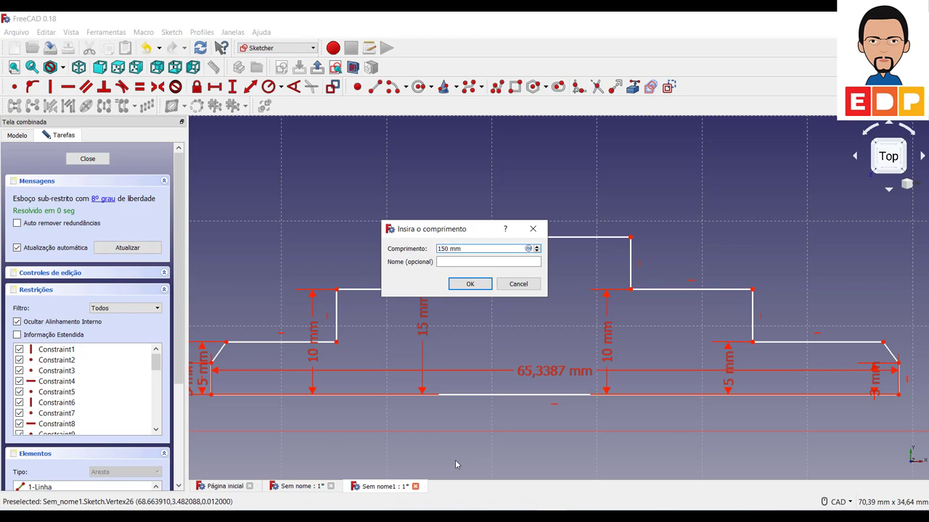
key(Return)
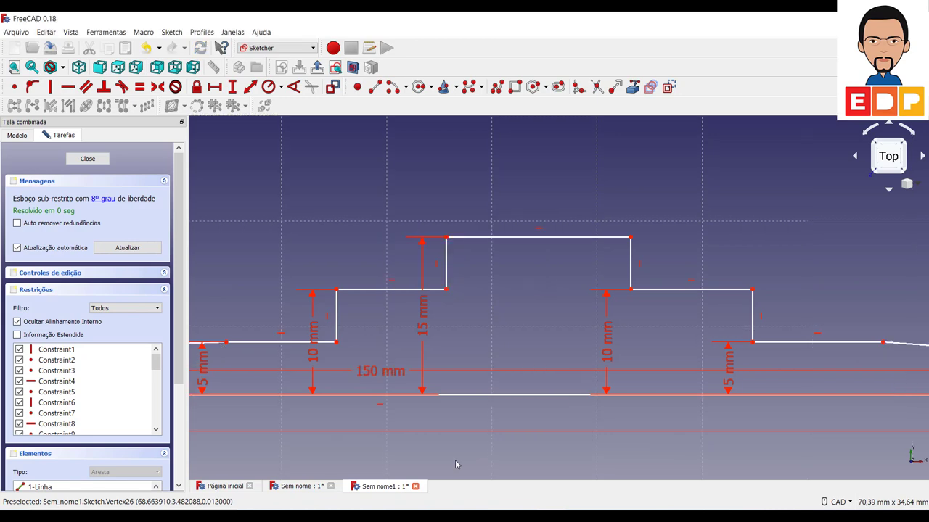
middle_drag(520, 401, 562, 372)
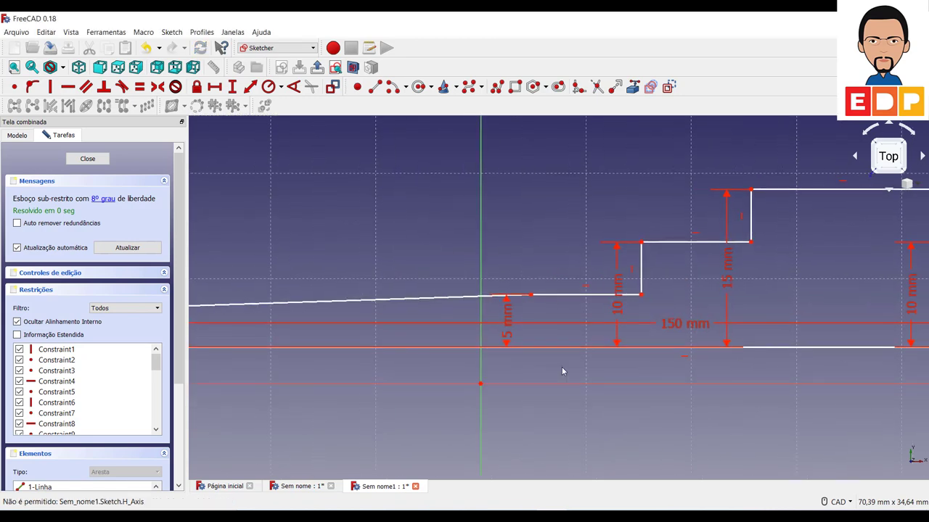
mouse_move(351, 434)
middle_down()
mouse_move(690, 394)
mouse_move(560, 377)
mouse_move(504, 420)
middle_up()
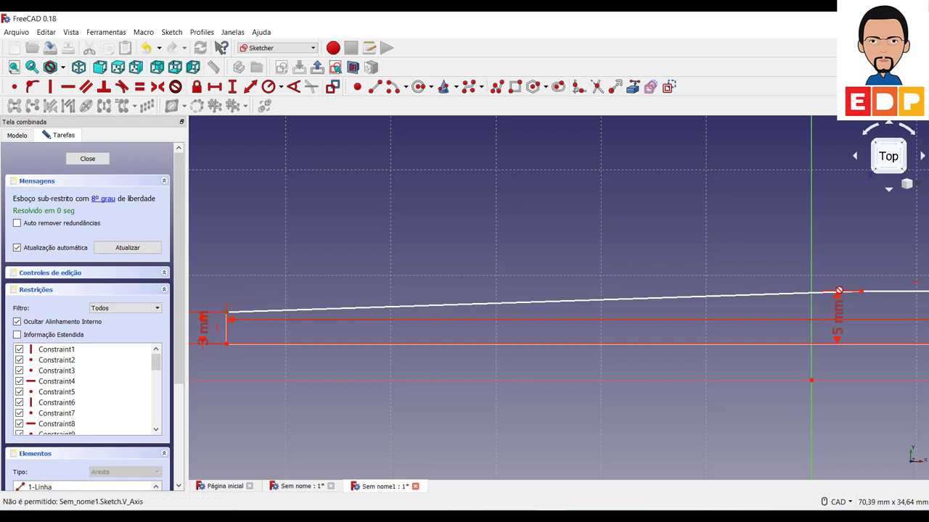
Give the left chamfer a 2 mm width and the left end step a 20 mm length
click(861, 294)
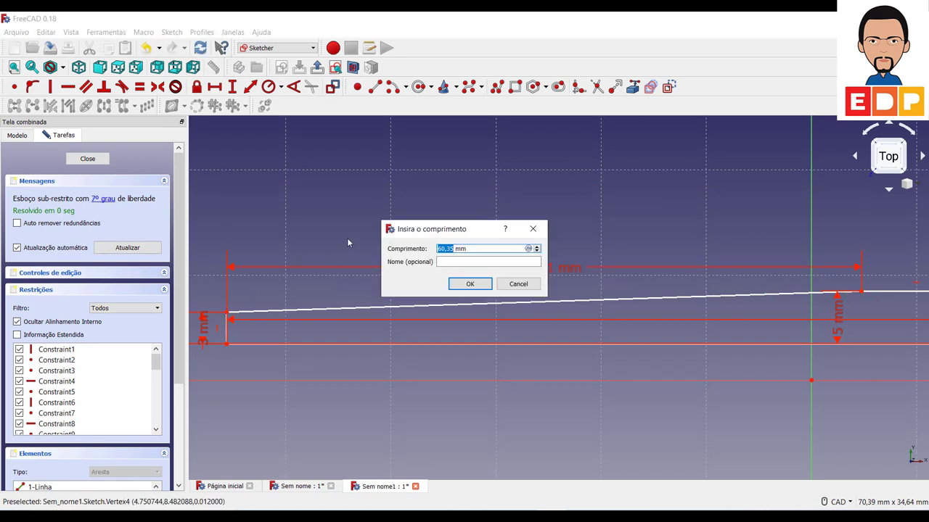
text(2)
key(Return)
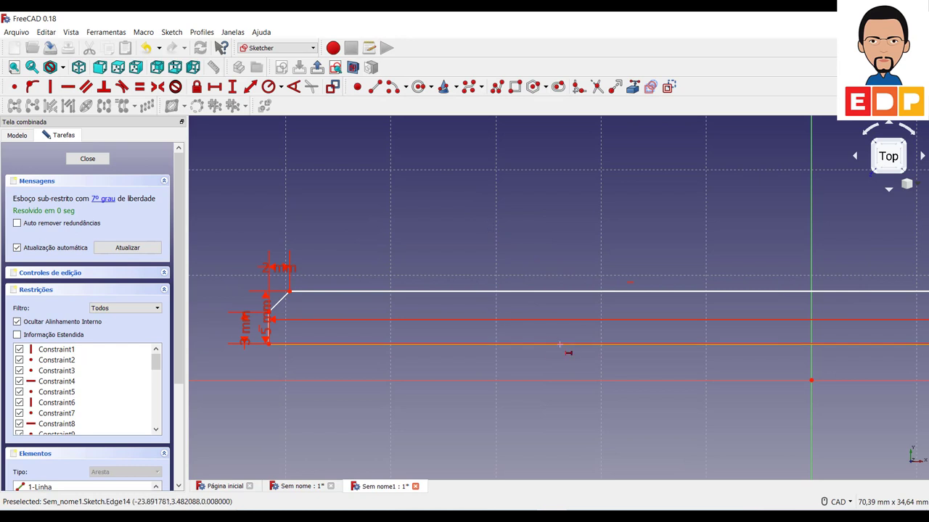
scroll(559, 345, down, 2)
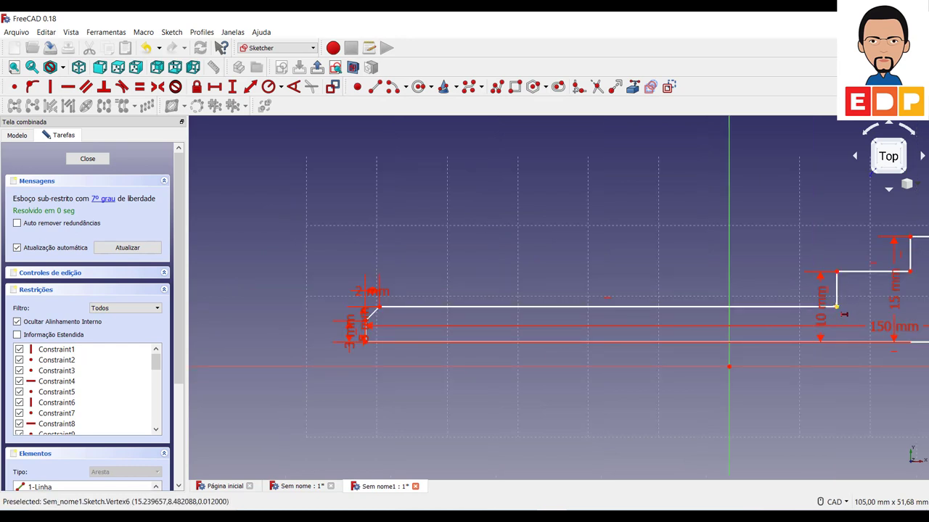
click(836, 308)
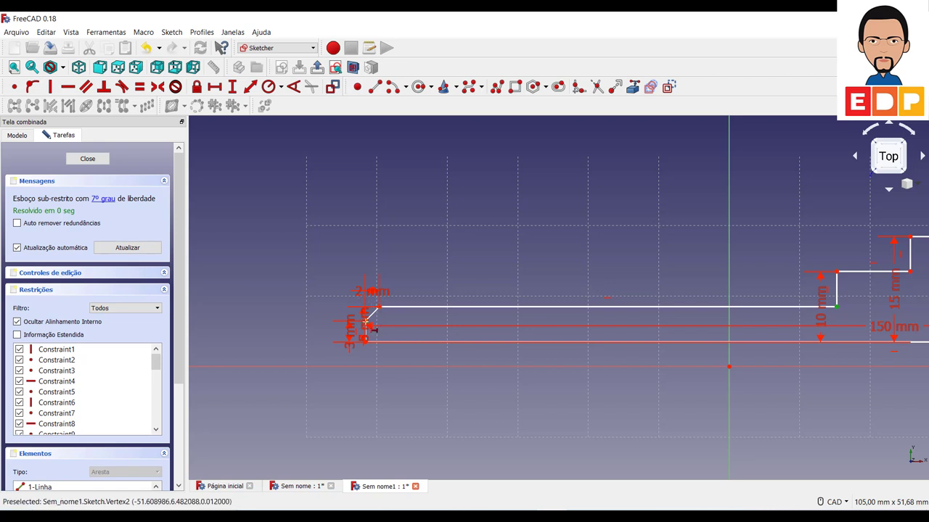
scroll(367, 325, up, 5)
click(365, 318)
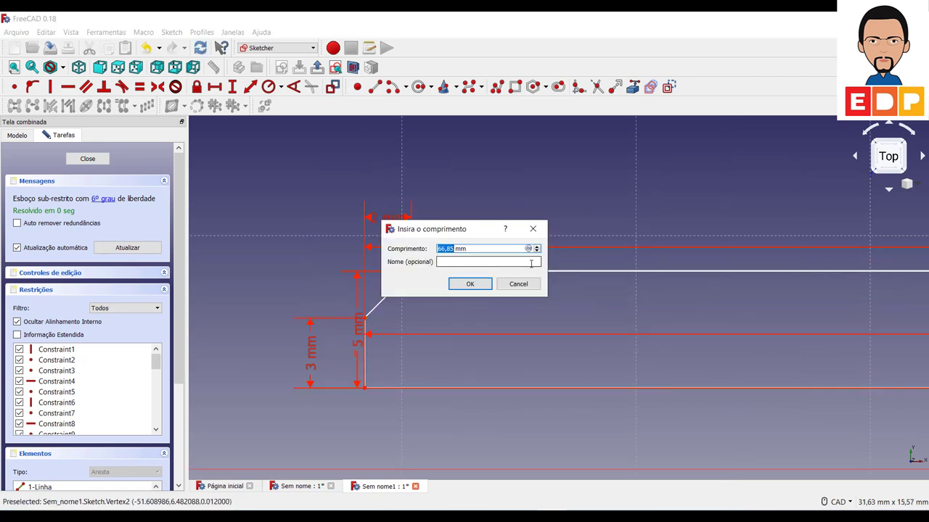
text(20)
key(Return)
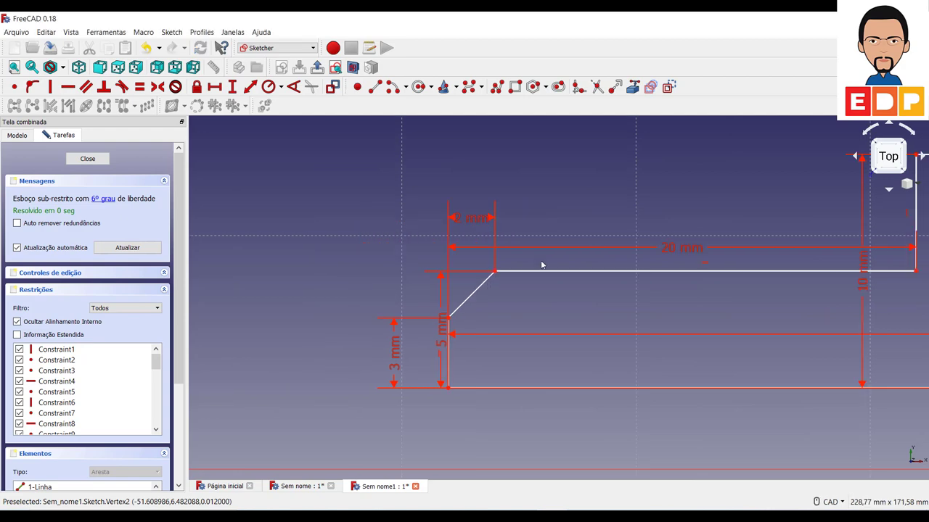
Give the right chamfer a 2 mm length and the right end step 20 mm
scroll(572, 341, down, 5)
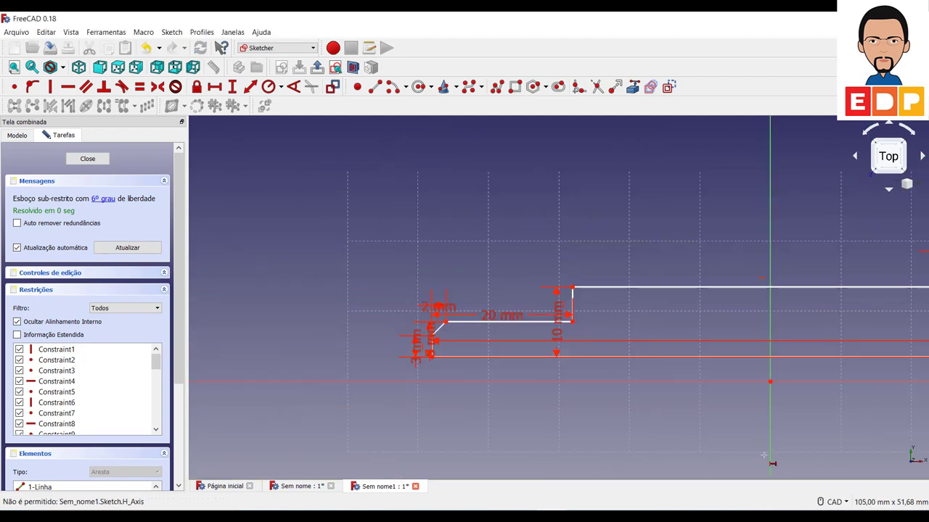
scroll(309, 358, up, 2)
middle_drag(497, 336, 76, 370)
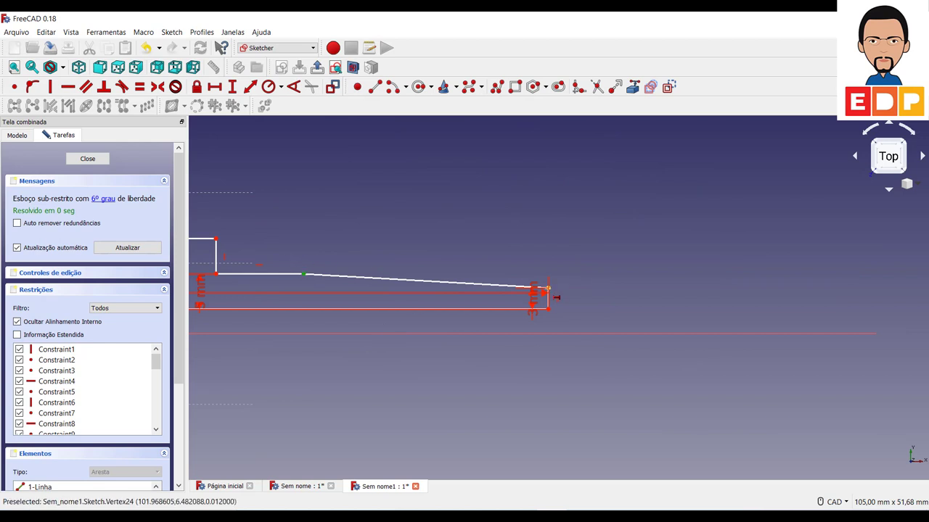
click(549, 288)
text(2)
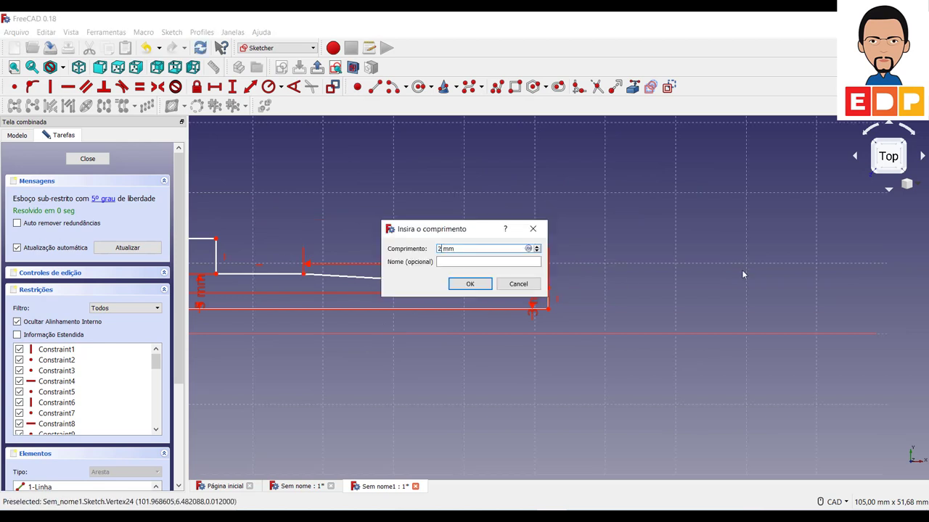
key(Return)
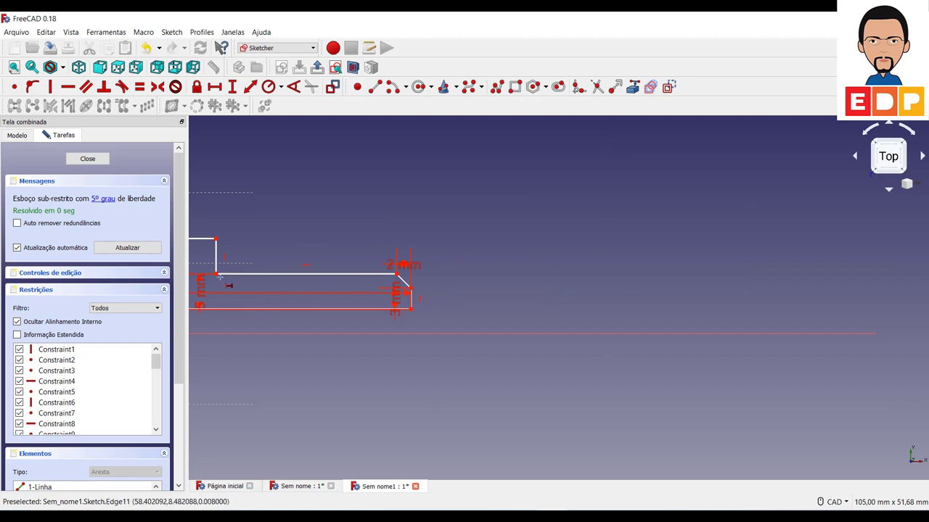
click(216, 275)
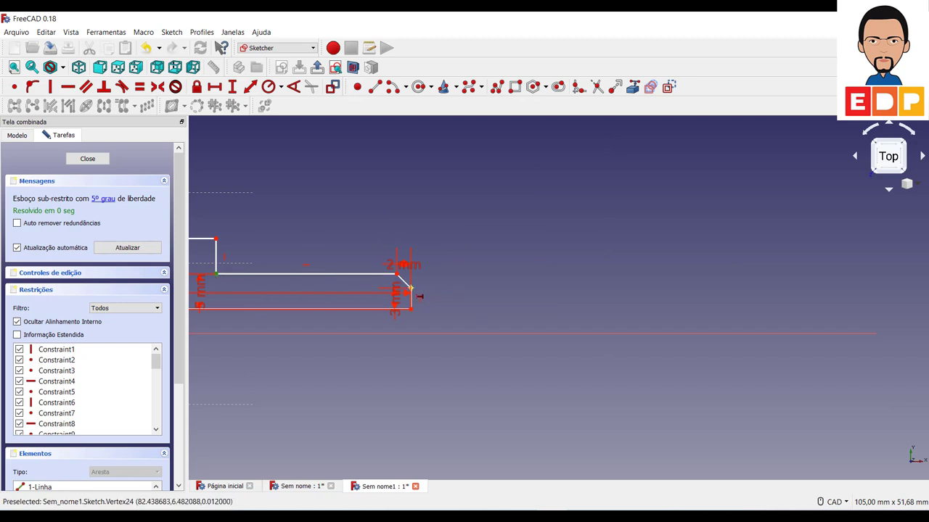
click(410, 288)
text(20)
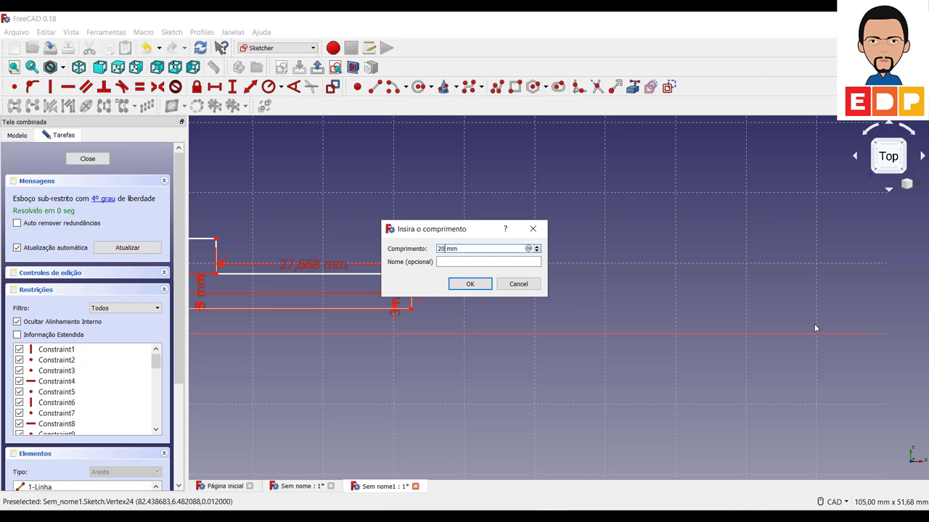
key(Return)
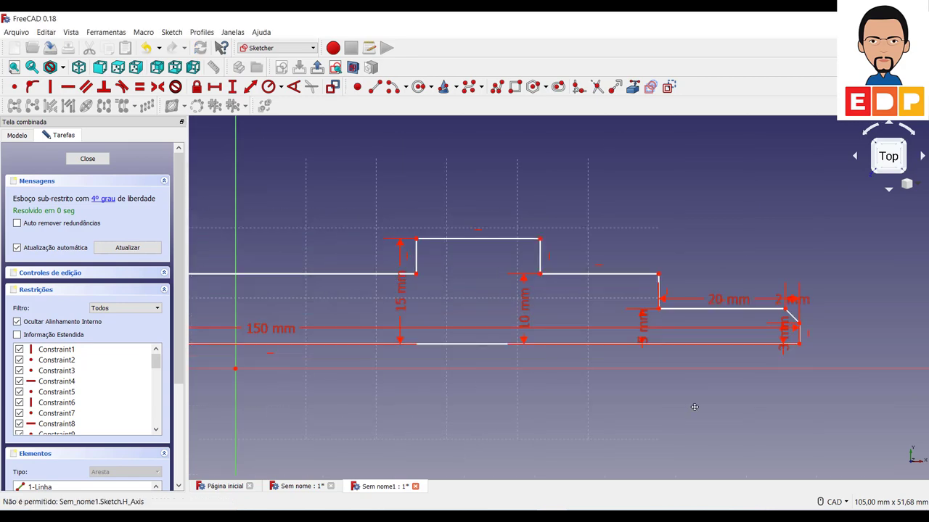
Constrain the second left step and second right step to 30 mm each
middle_drag(648, 370, 747, 394)
middle_drag(432, 408, 599, 428)
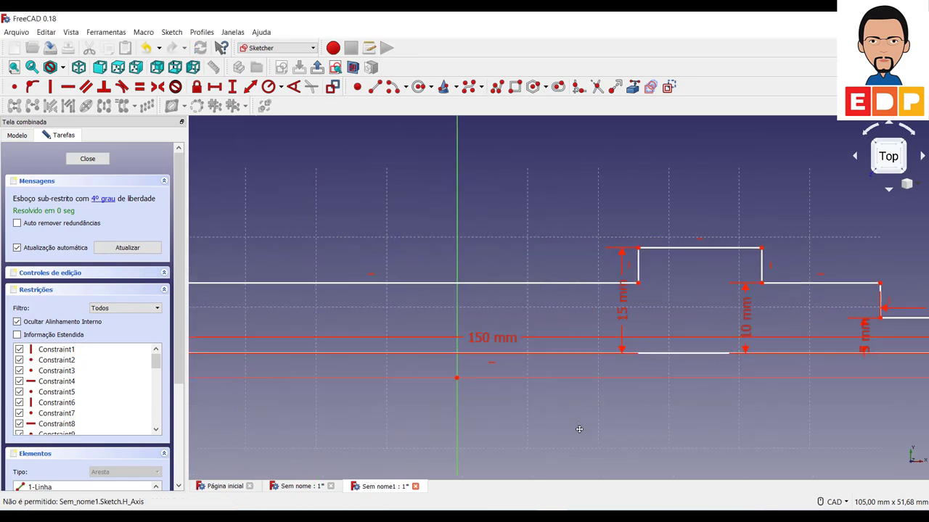
middle_drag(253, 427, 373, 391)
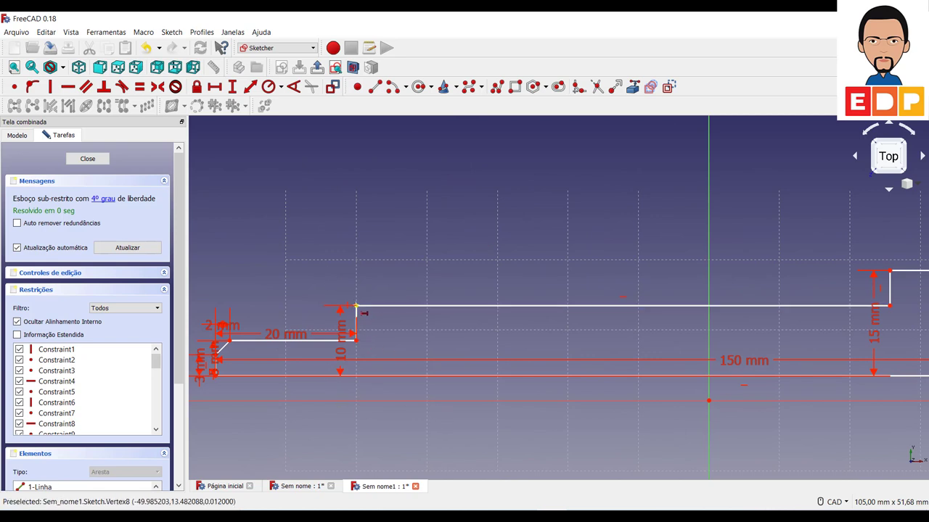
click(356, 308)
click(890, 306)
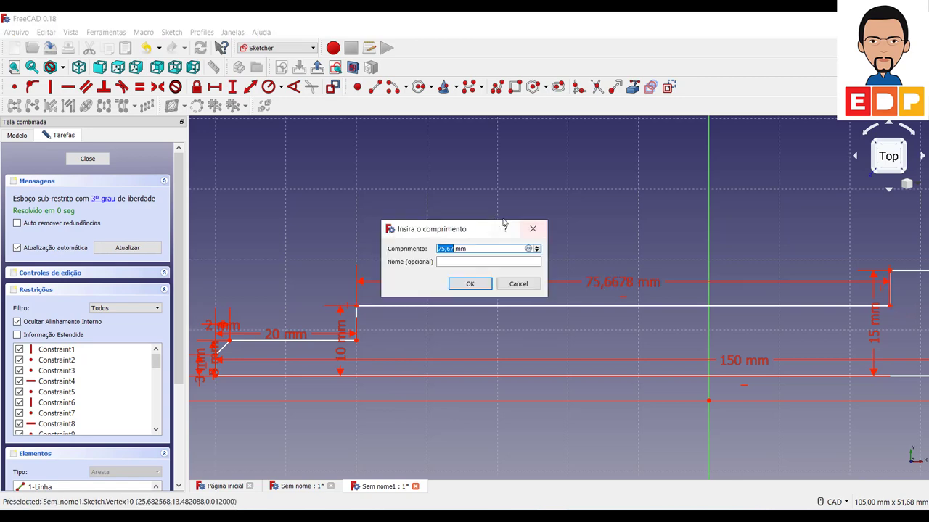
text(30)
key(Return)
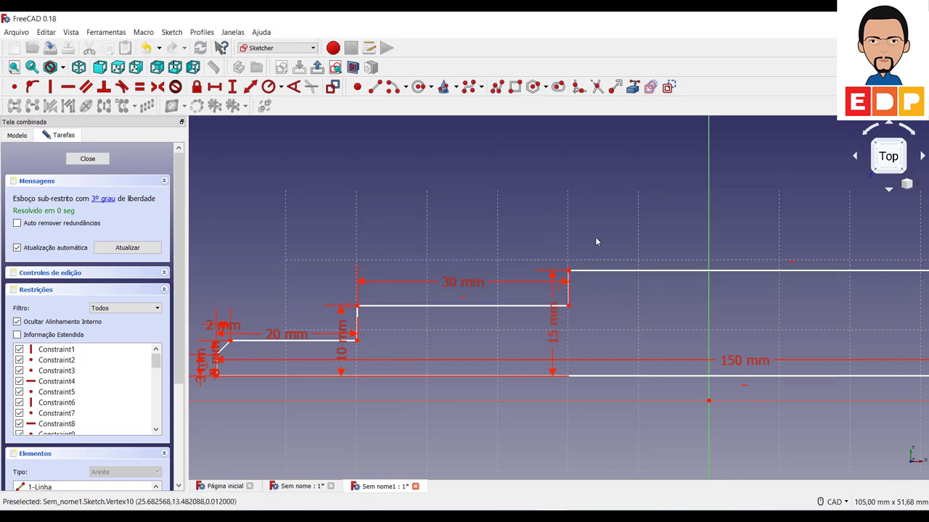
middle_drag(728, 294, 472, 313)
middle_drag(877, 254, 593, 257)
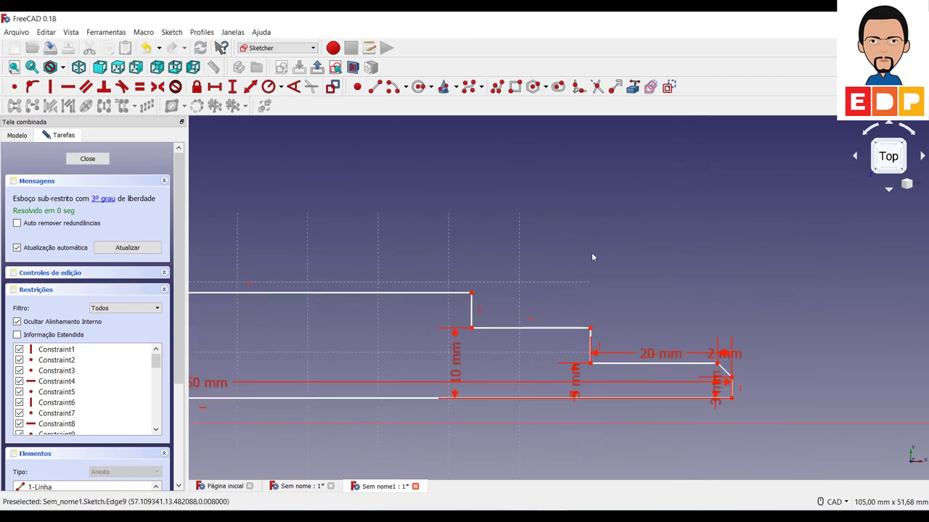
click(589, 328)
click(473, 328)
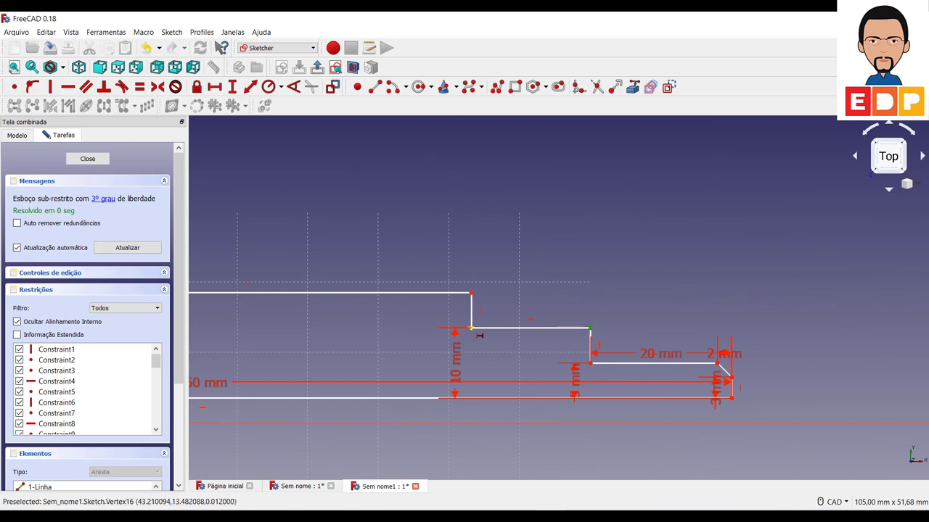
text(30)
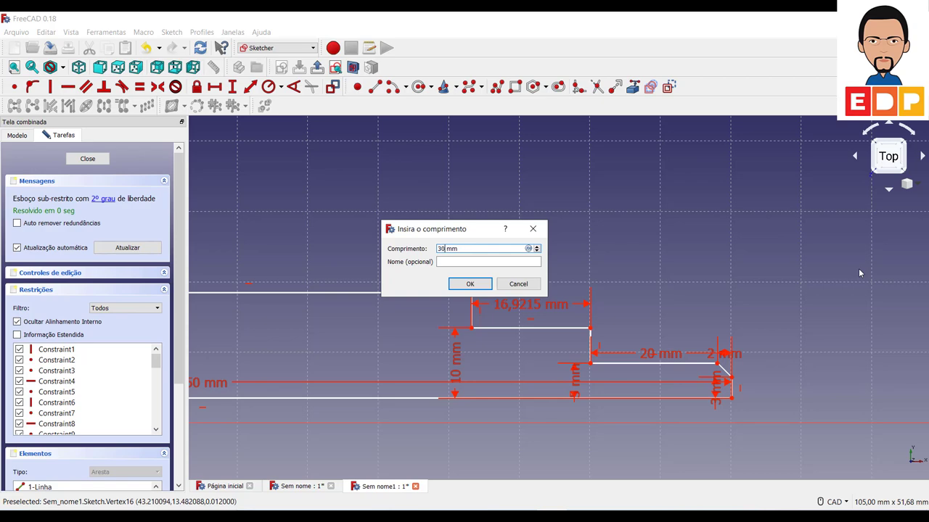
key(Return)
Cancel the redundant 50 mm dimension on the middle section and exit the tool
middle_drag(790, 297, 927, 252)
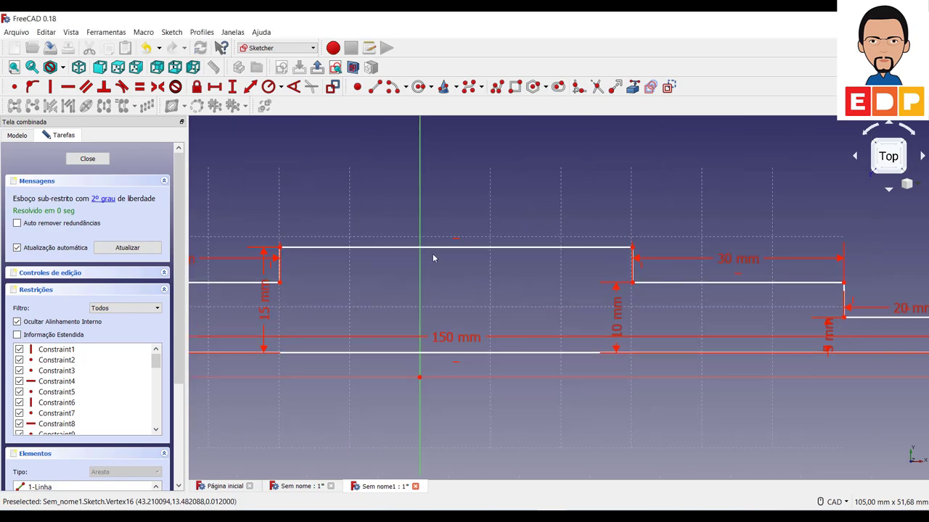
click(306, 254)
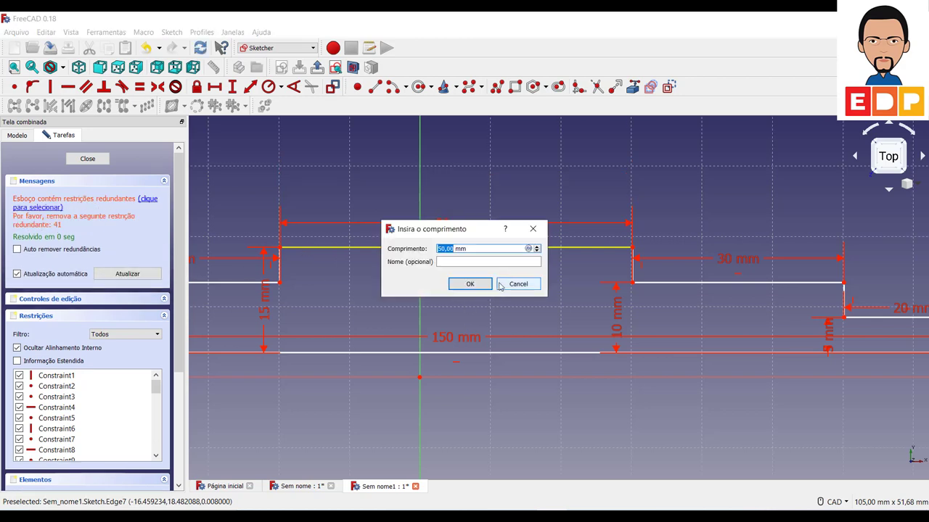
click(507, 284)
scroll(436, 392, down, 2)
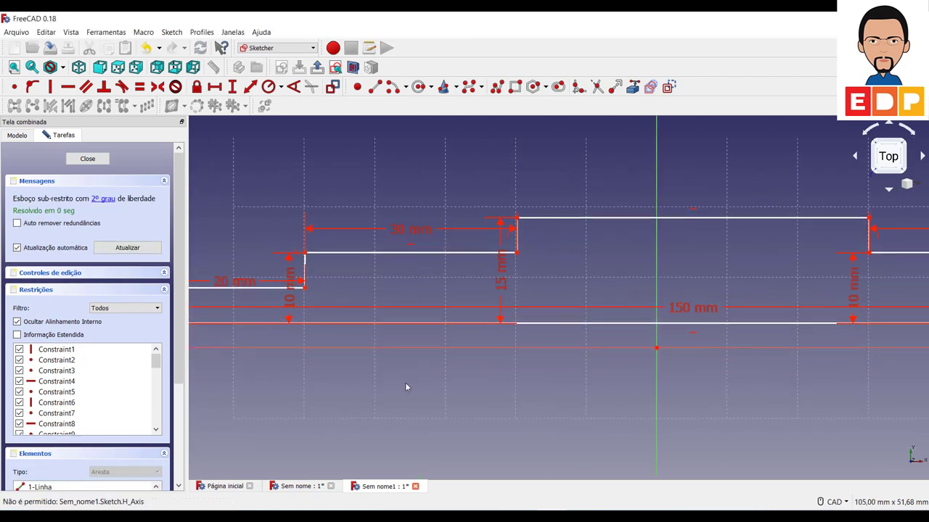
scroll(424, 371, down, 1)
scroll(426, 374, down, 1)
scroll(479, 362, up, 1)
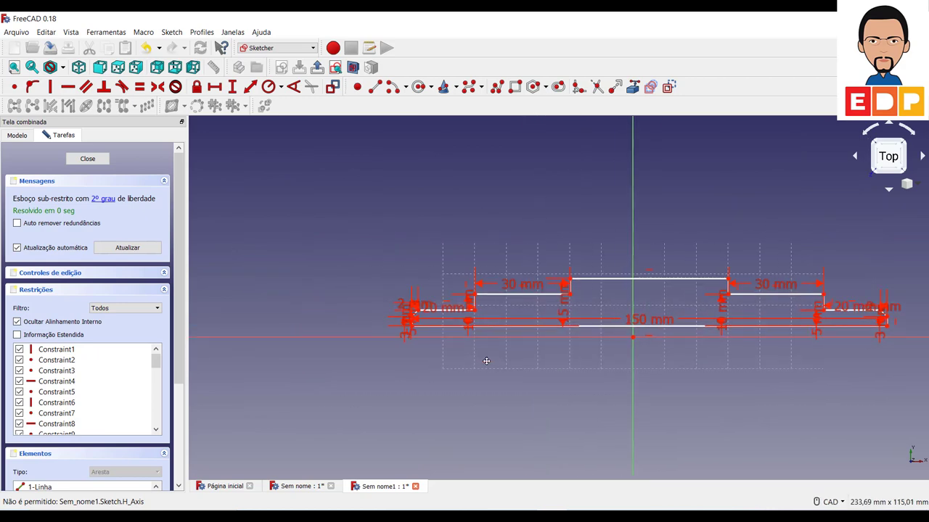
scroll(465, 363, up, 2)
scroll(342, 283, up, 1)
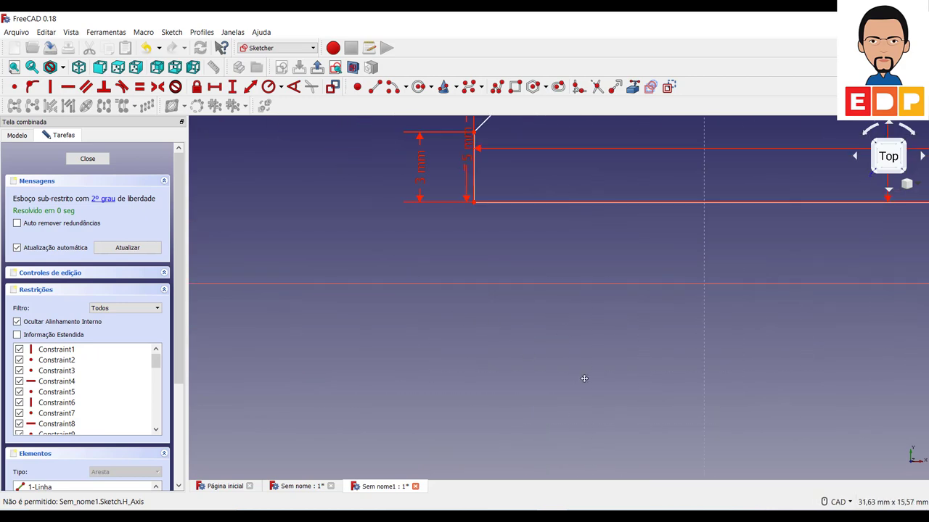
middle_drag(432, 190, 486, 317)
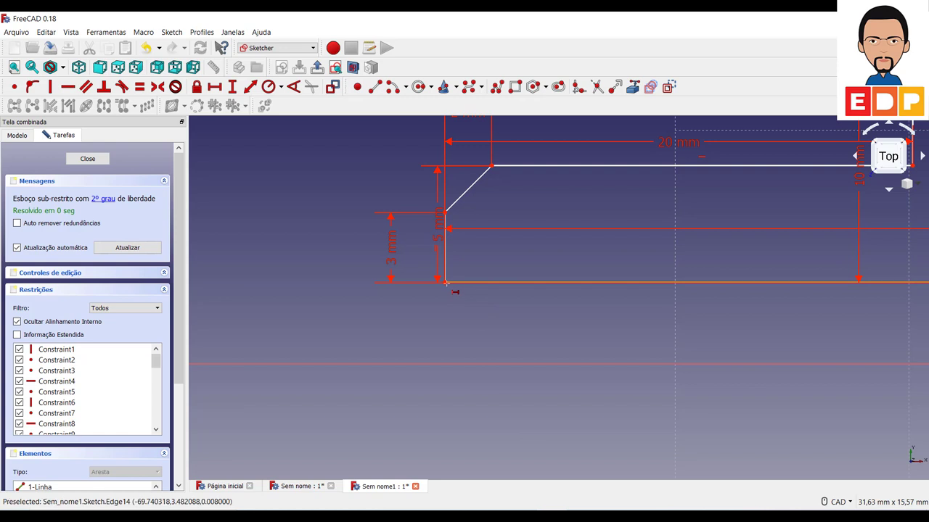
key(Escape)
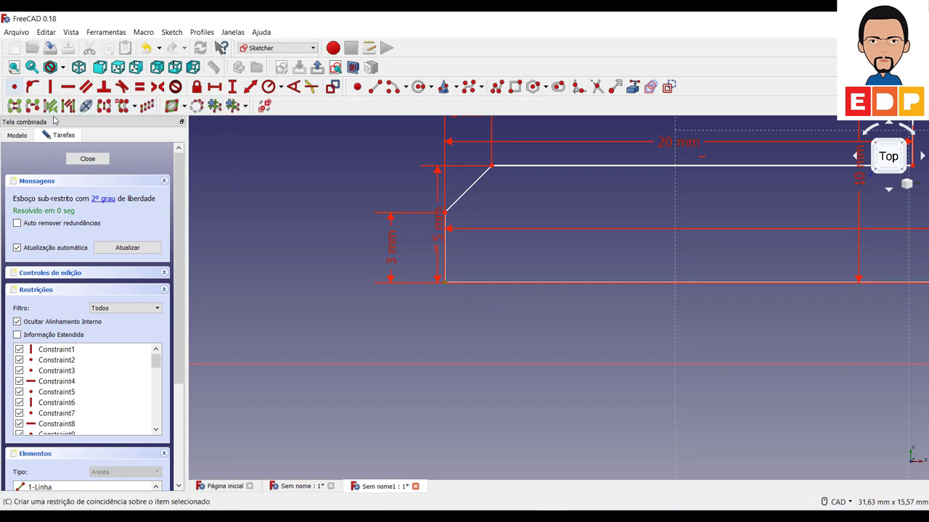
Make the profile's bottom-left endpoint coincident with the sketch origin
middle_drag(684, 427, 444, 406)
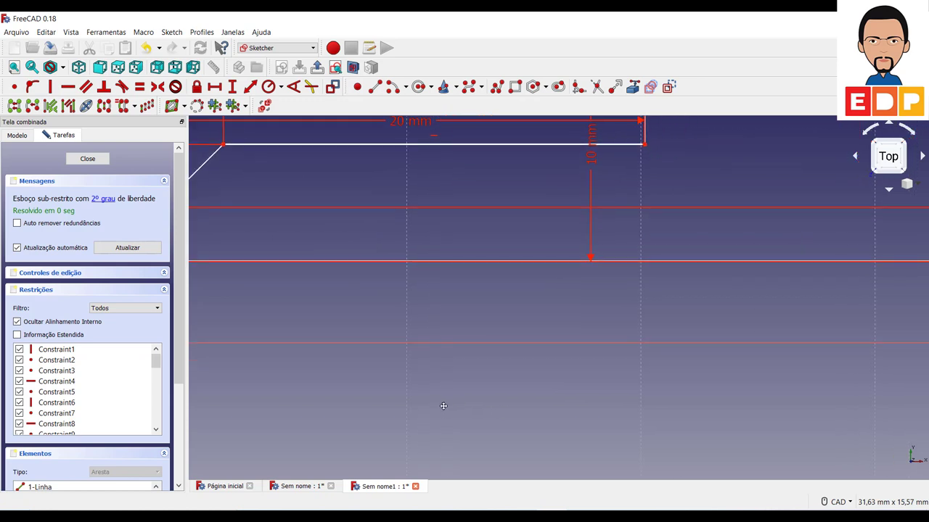
scroll(660, 376, down, 5)
scroll(777, 391, up, 2)
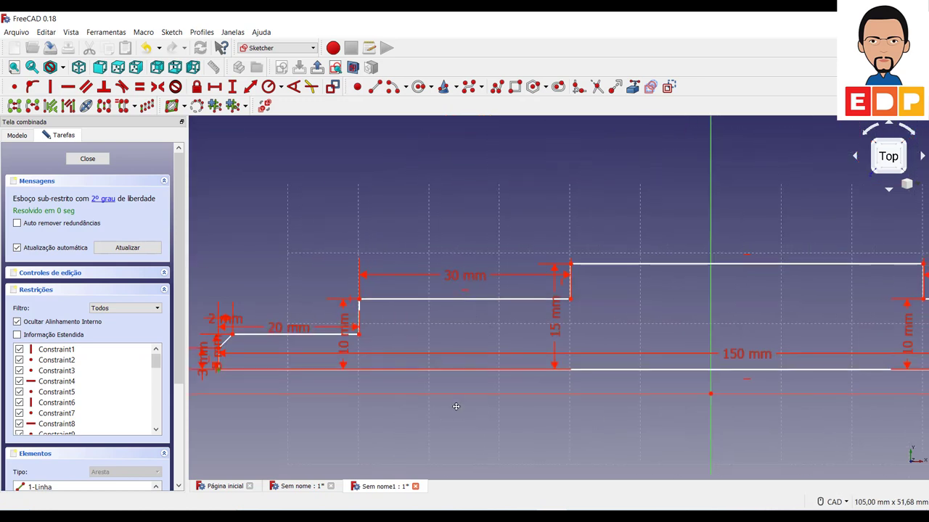
scroll(692, 390, up, 2)
click(684, 381)
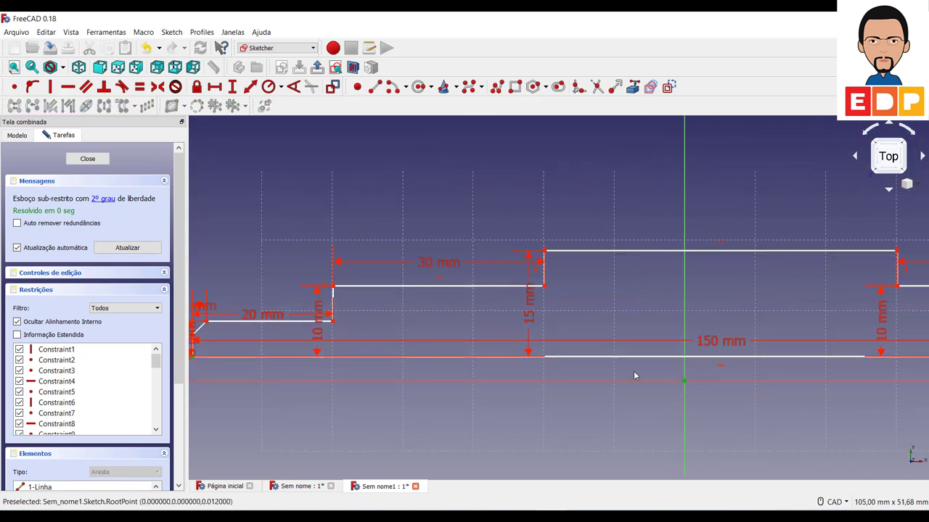
click(8, 87)
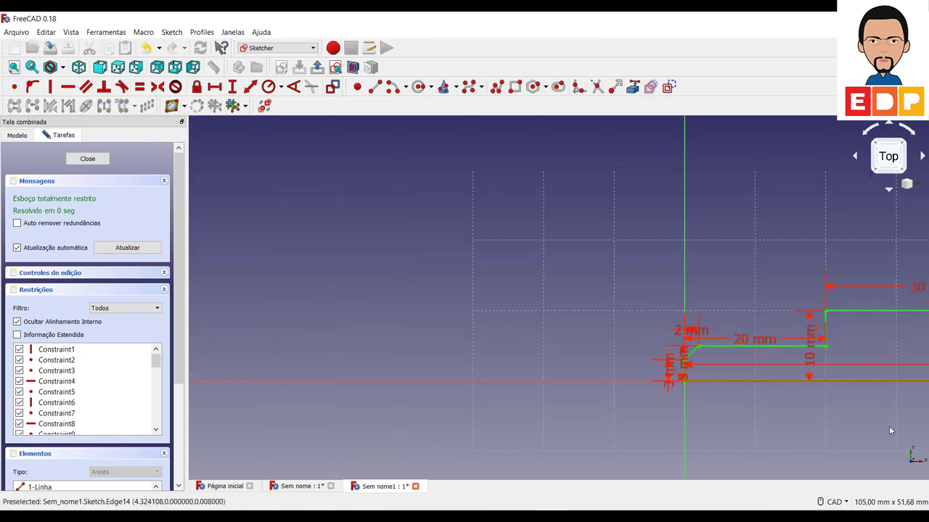
Move the 150, 3, 2, 5, 20, 10, 30 and 15 mm labels clear of the profile's left half
middle_drag(888, 425, 636, 414)
scroll(584, 368, down, 3)
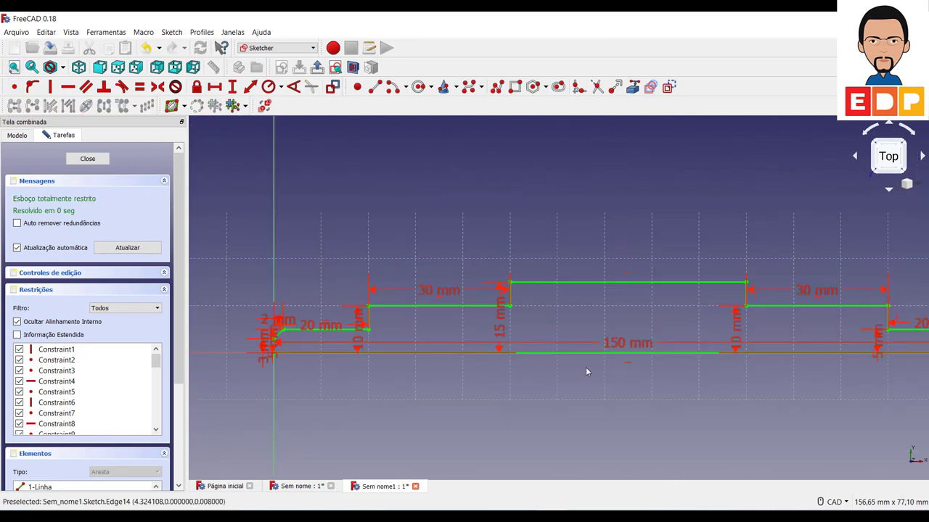
scroll(587, 365, down, 1)
middle_drag(704, 396, 606, 394)
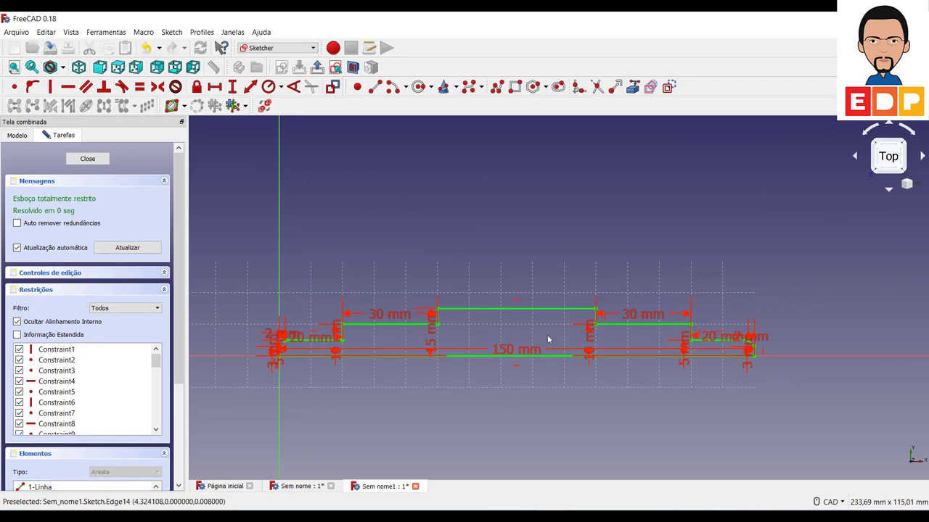
drag(530, 355, 529, 429)
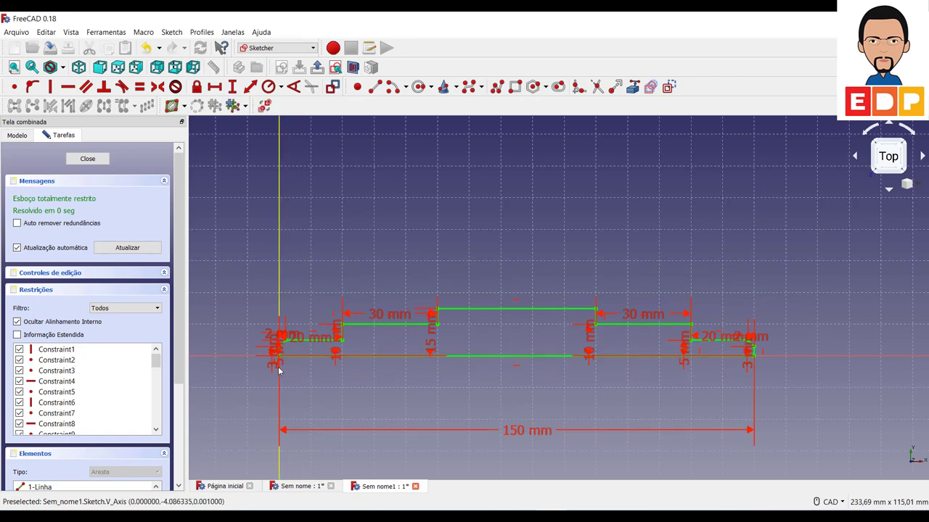
drag(272, 370, 244, 403)
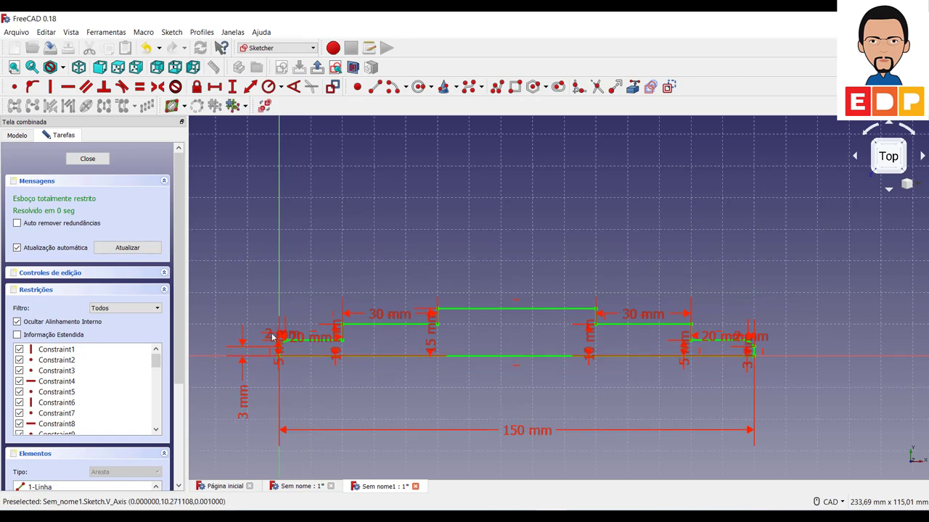
drag(270, 338, 235, 252)
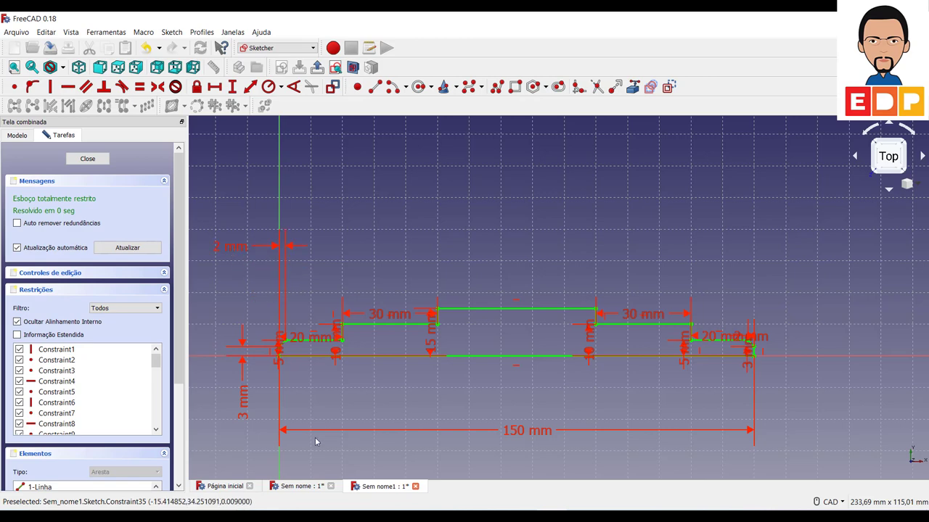
drag(277, 354, 263, 422)
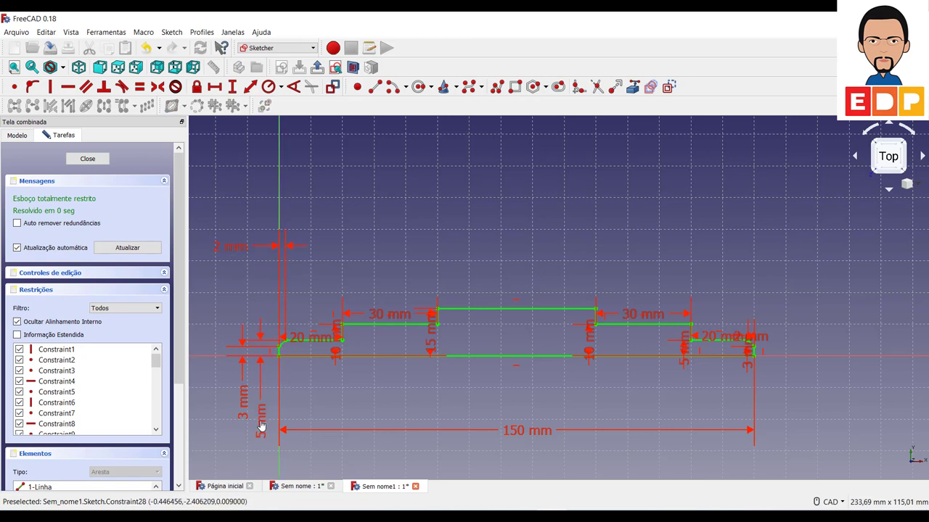
drag(314, 338, 316, 234)
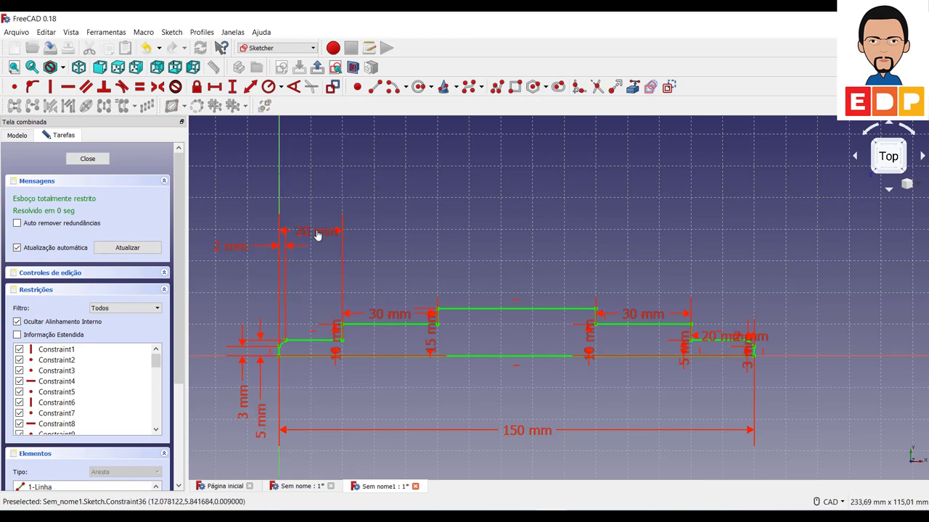
drag(336, 351, 332, 459)
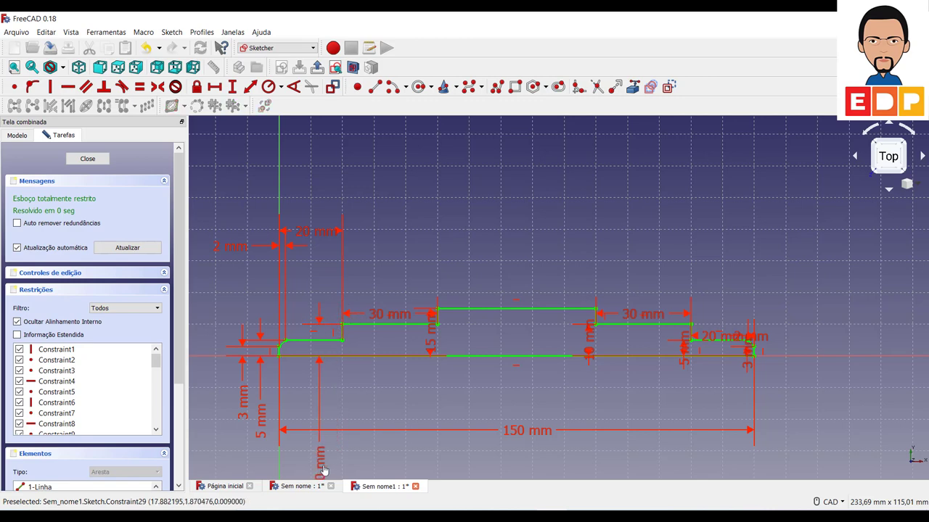
drag(399, 315, 424, 238)
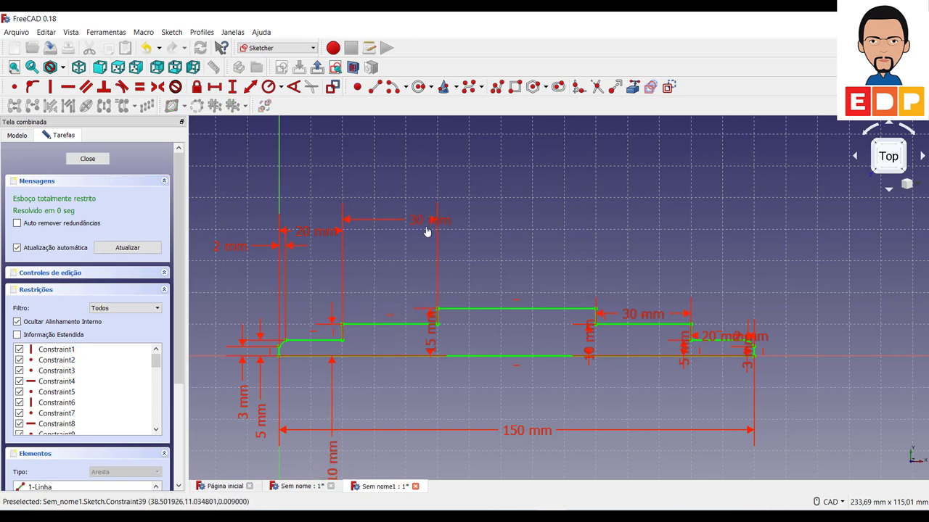
mouse_move(431, 336)
mouse_down()
mouse_move(452, 421)
mouse_move(410, 442)
mouse_up()
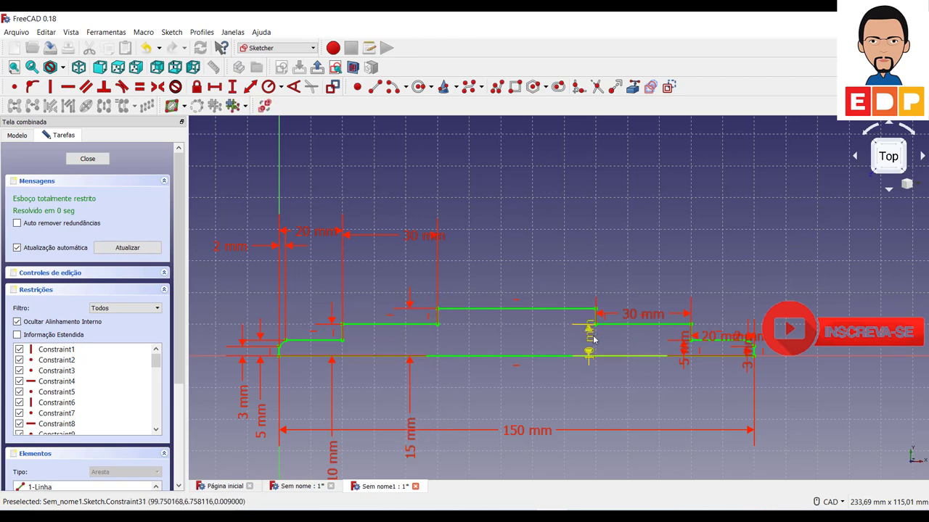
Move the right-side 10, 30, 20, 3 and 5 mm labels above or below the profile
drag(589, 350, 588, 449)
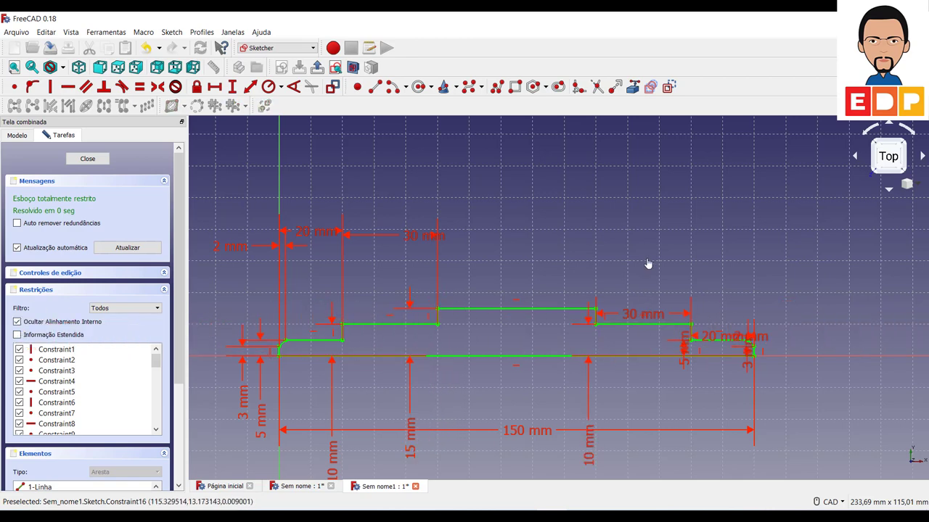
drag(634, 319, 637, 243)
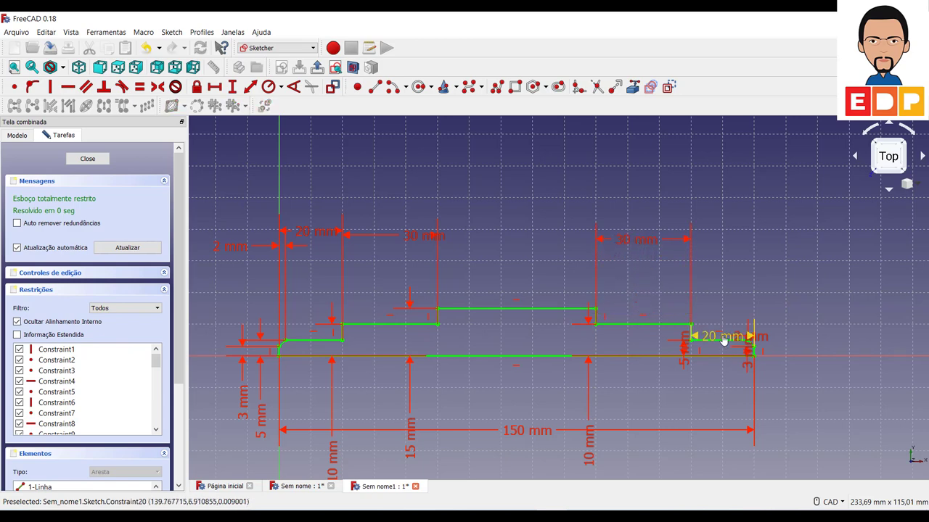
drag(751, 340, 773, 249)
drag(749, 359, 710, 485)
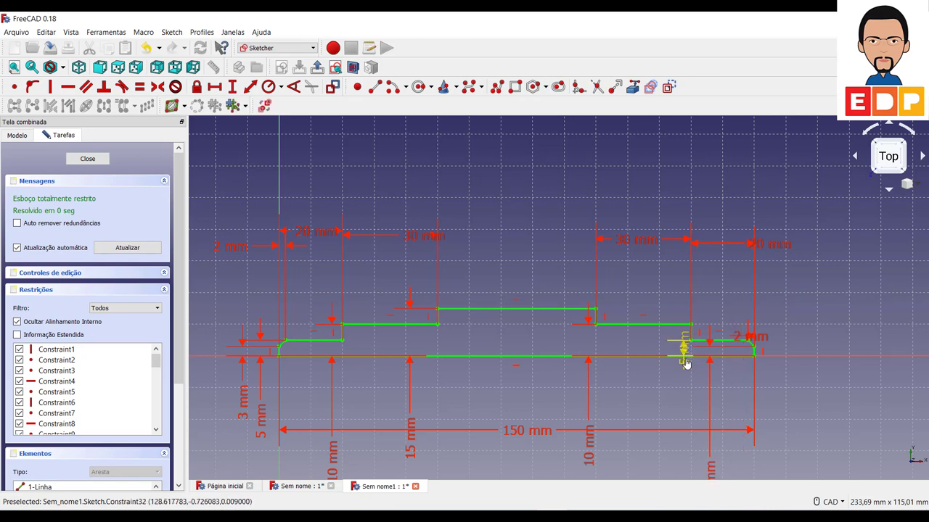
drag(684, 348, 655, 439)
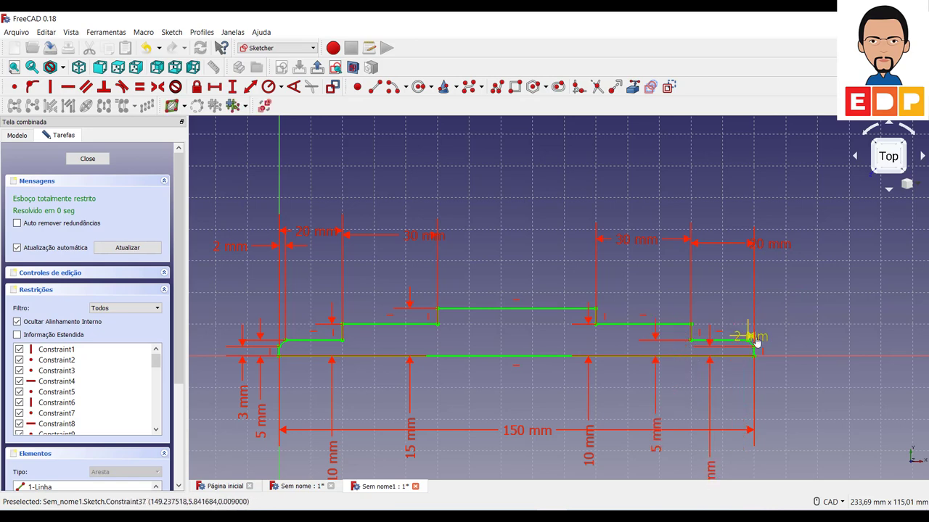
drag(753, 337, 850, 333)
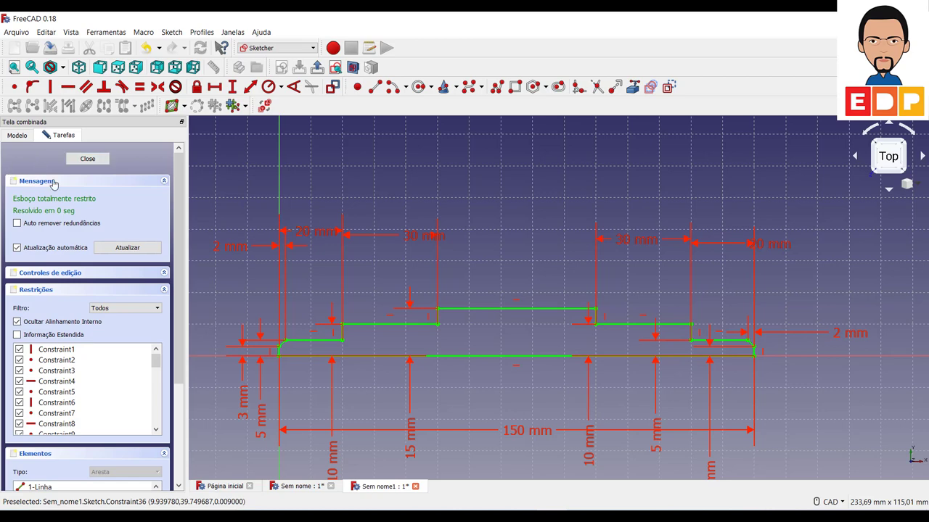
Close the finished shaft sketch
click(98, 164)
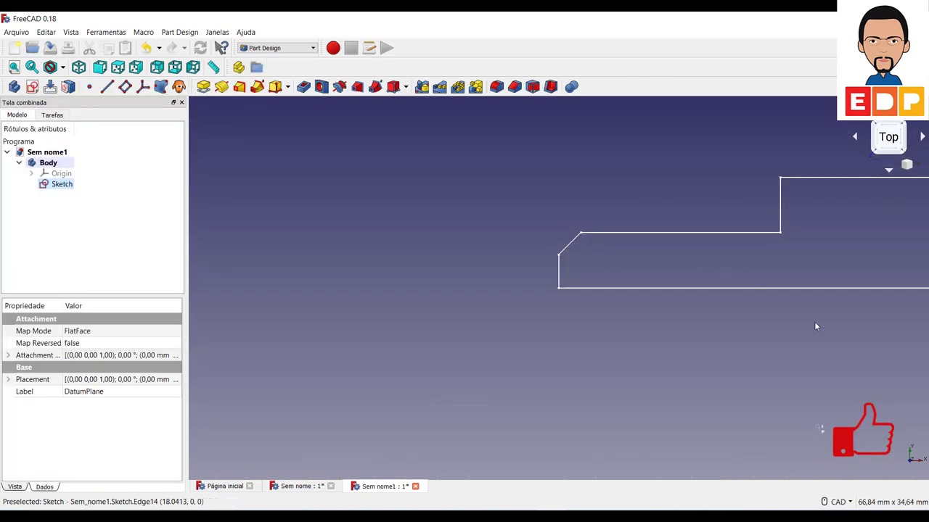
scroll(390, 332, down, 3)
scroll(439, 333, down, 2)
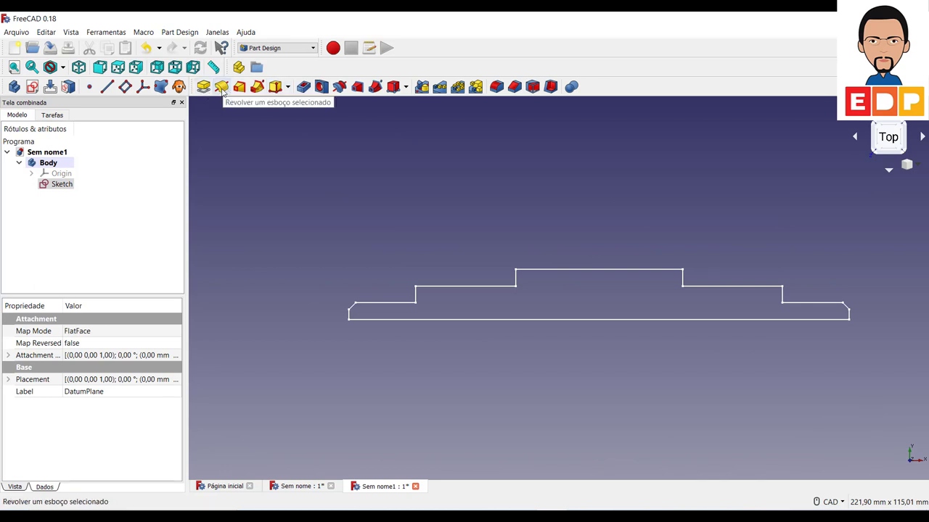
Revolve the profile around 'Eixo horizontal do esboço' with Invertido unchecked
click(221, 87)
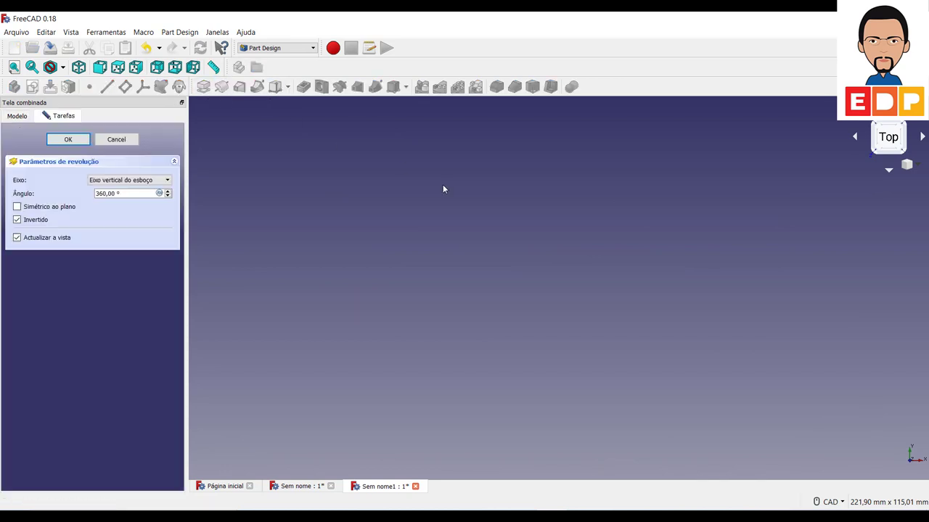
middle_drag(454, 305, 680, 301)
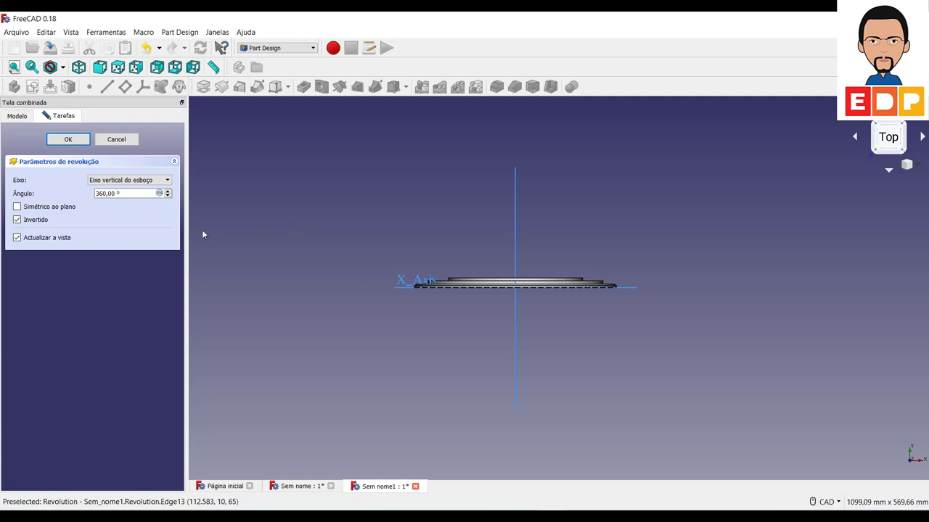
click(145, 187)
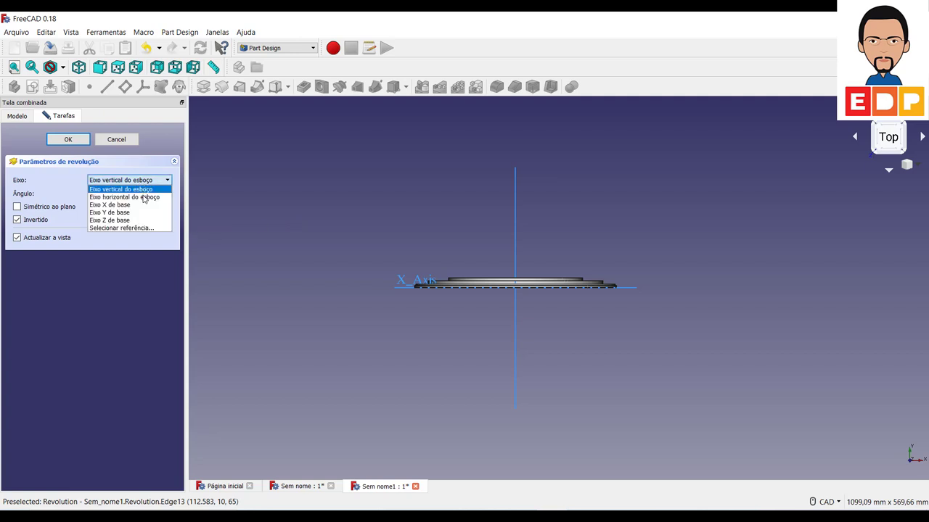
click(145, 197)
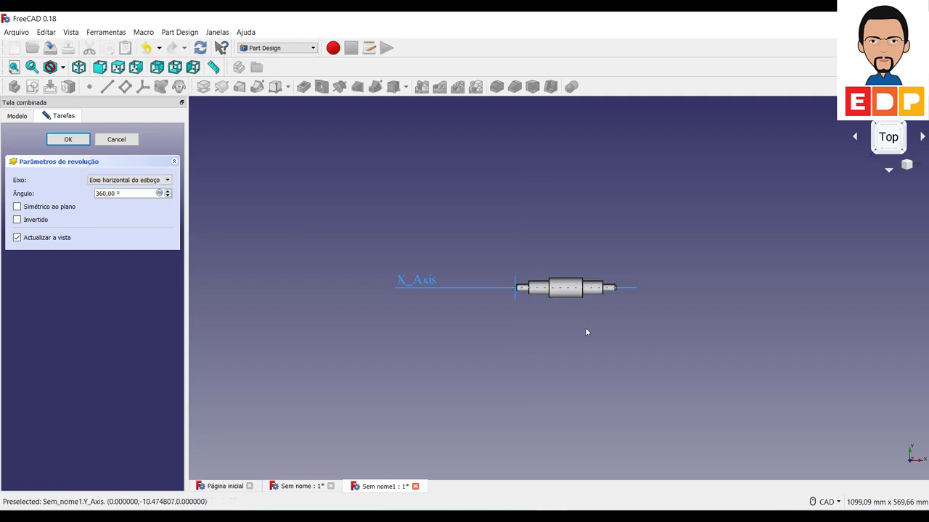
scroll(587, 328, up, 5)
middle_drag(536, 270, 502, 364)
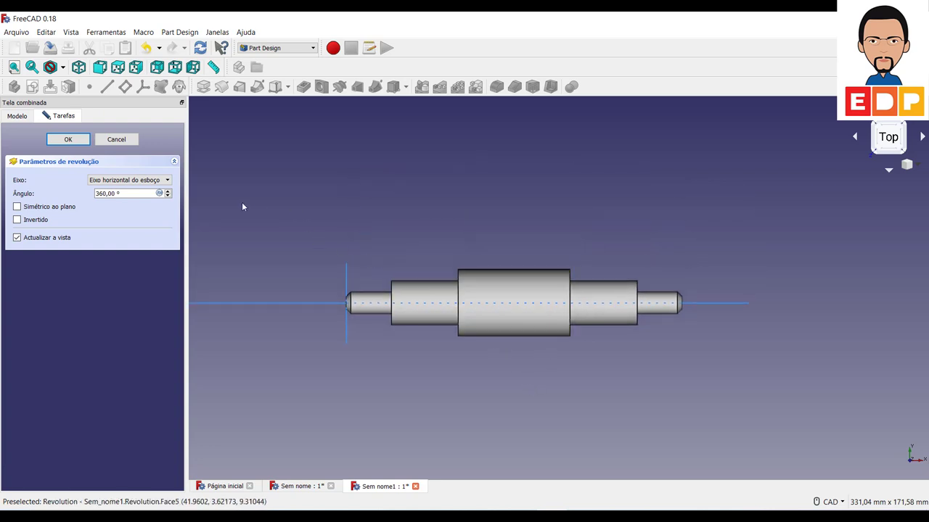
After trying the base X, Y and Z axes, revolve around 'Eixo horizontal do esboço'
click(148, 179)
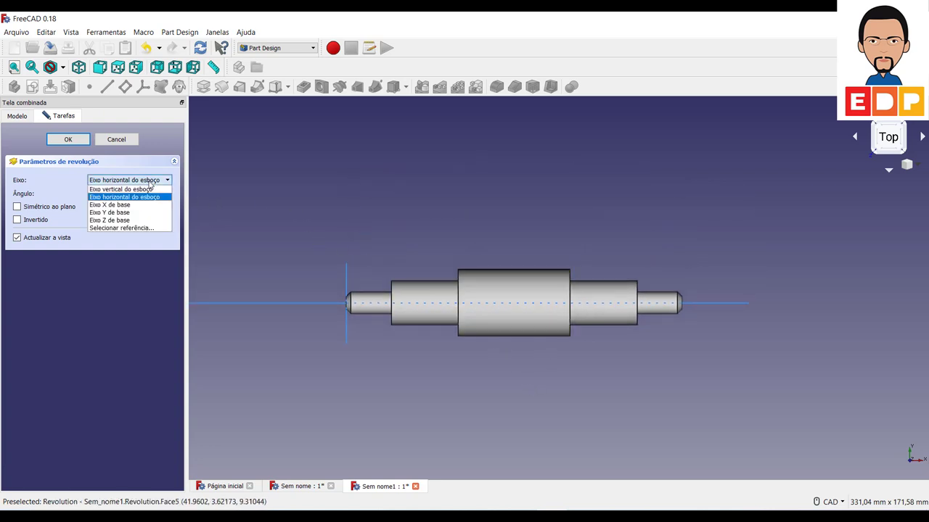
click(142, 205)
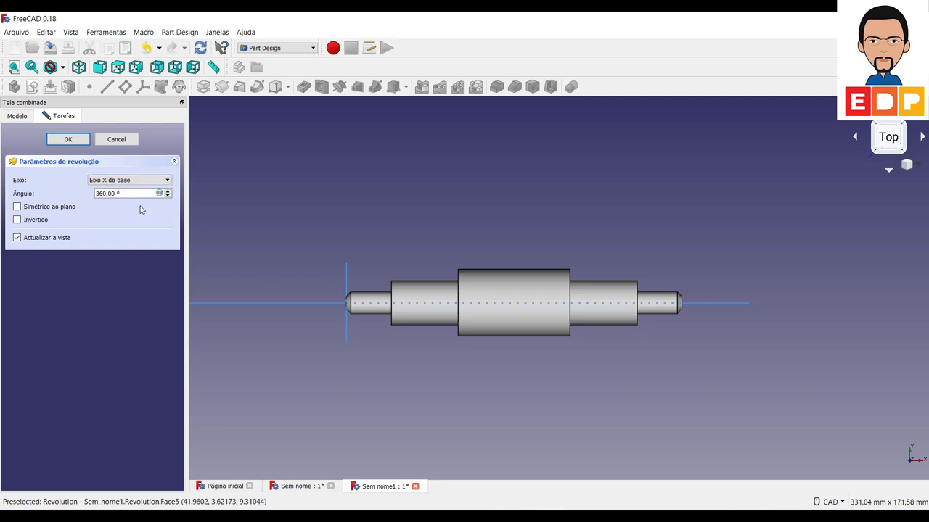
click(142, 182)
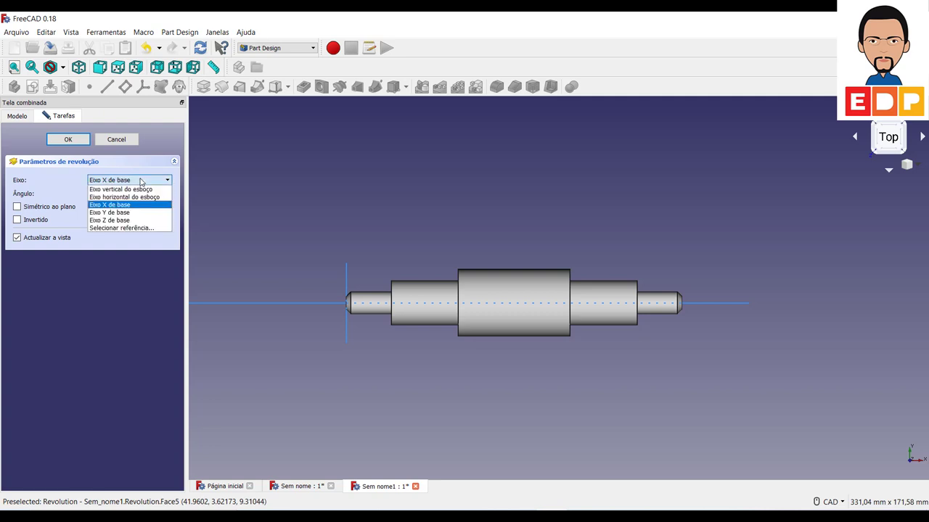
click(140, 216)
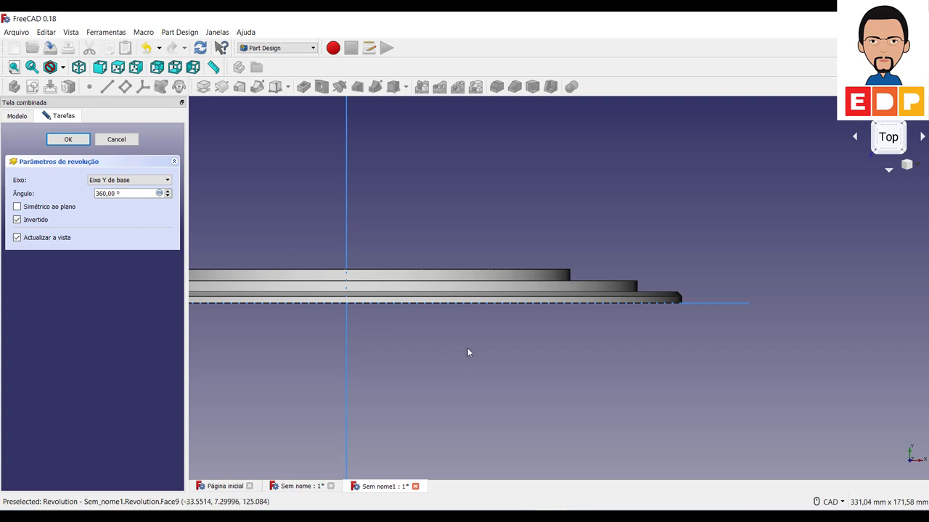
scroll(492, 309, down, 3)
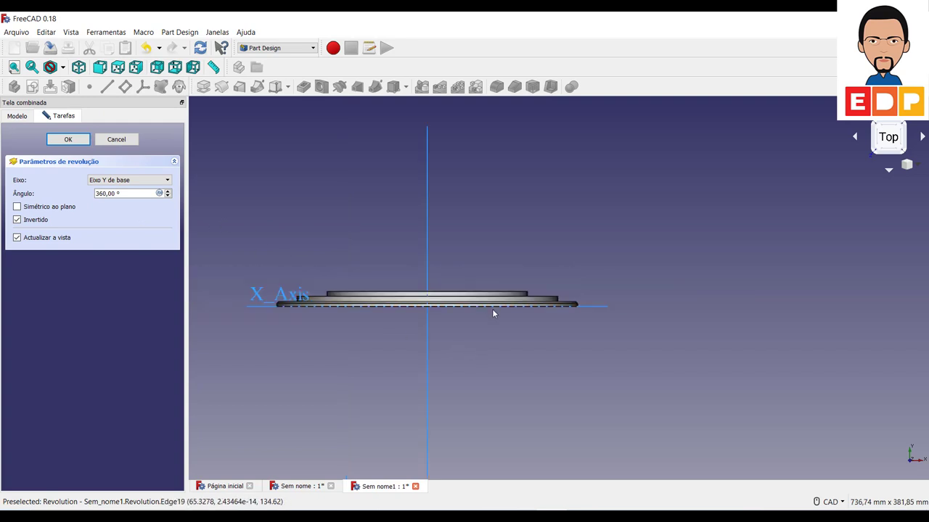
click(135, 187)
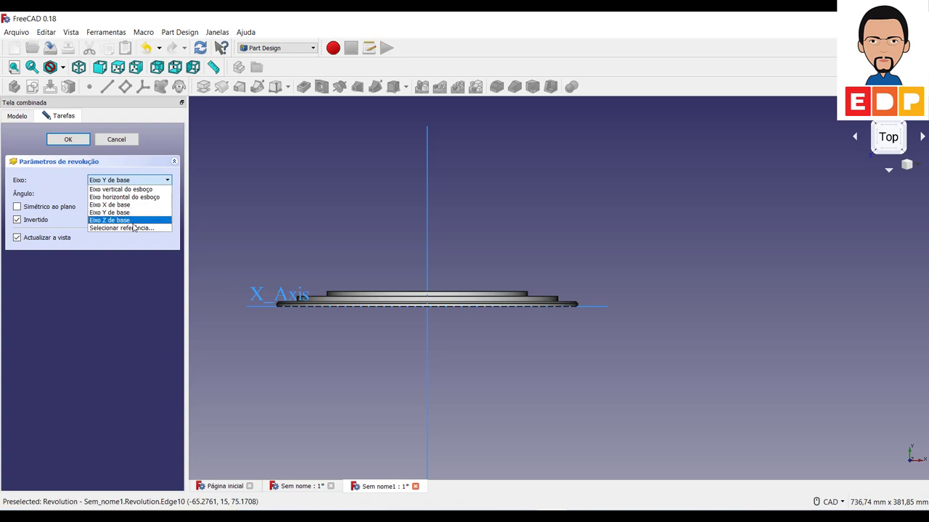
click(134, 223)
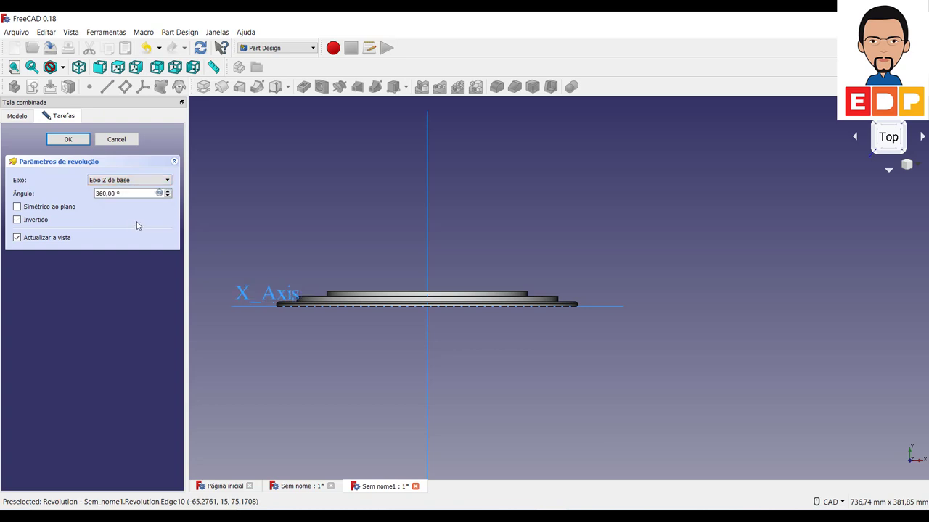
click(134, 180)
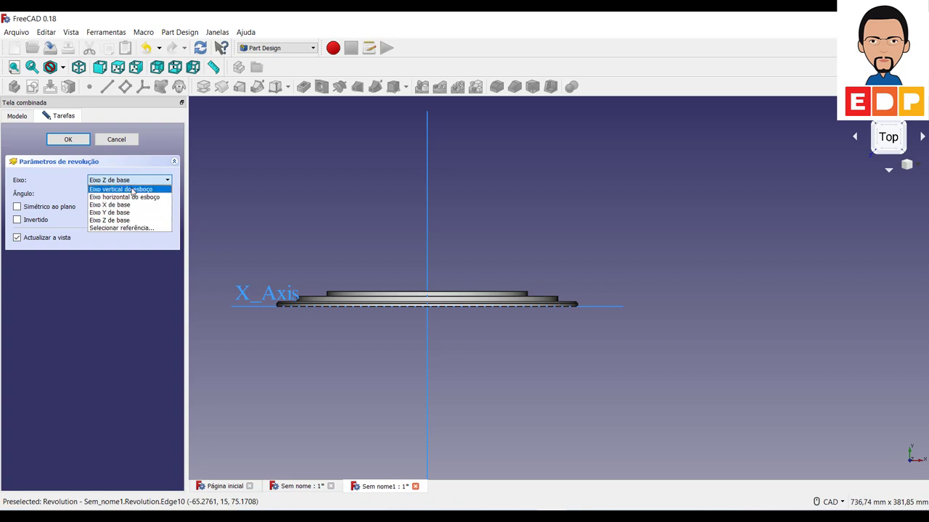
click(132, 197)
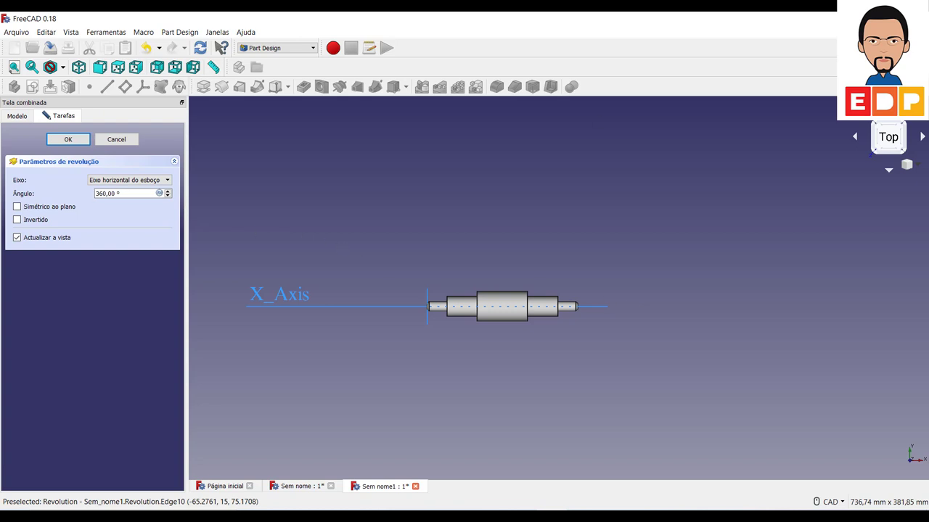
Switch to isometric view and preview the revolution at 180° and 270°
click(900, 125)
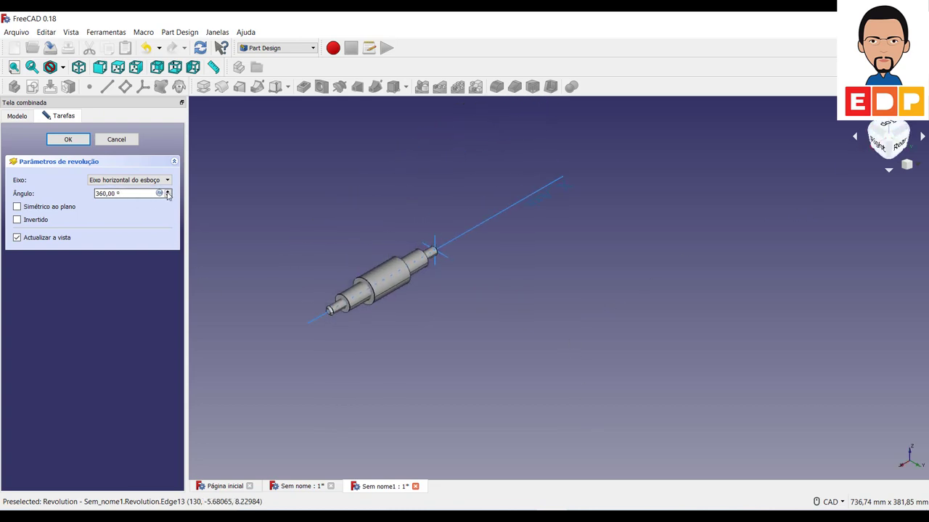
click(116, 194)
drag(116, 193, 93, 197)
text(180)
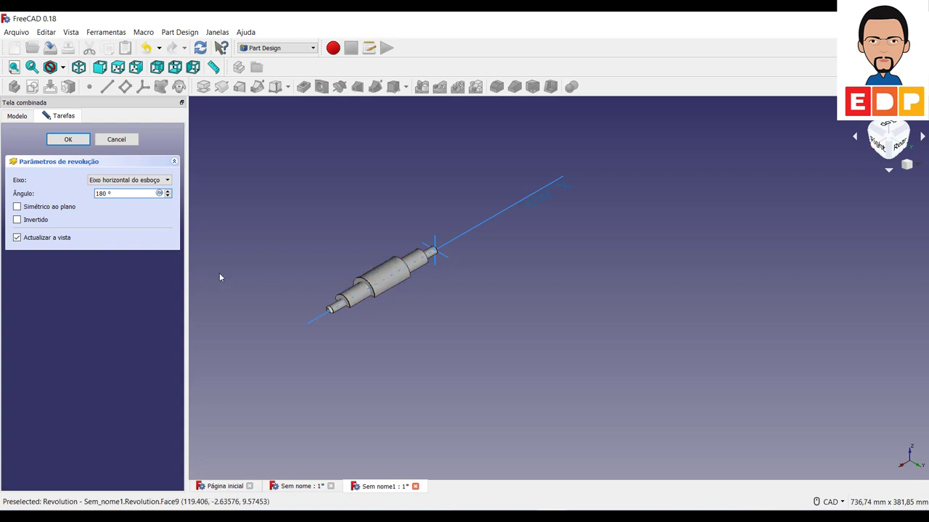
key(BackSpace)
key(BackSpace)
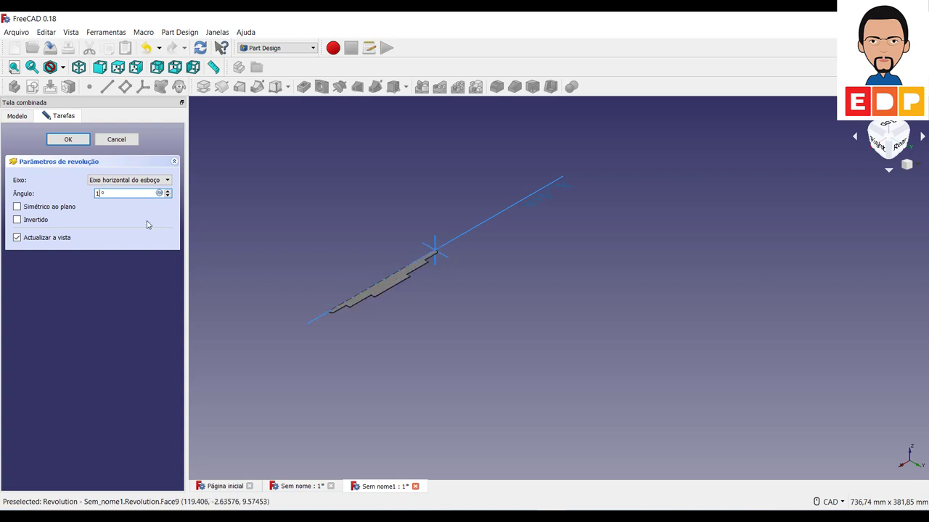
text(270)
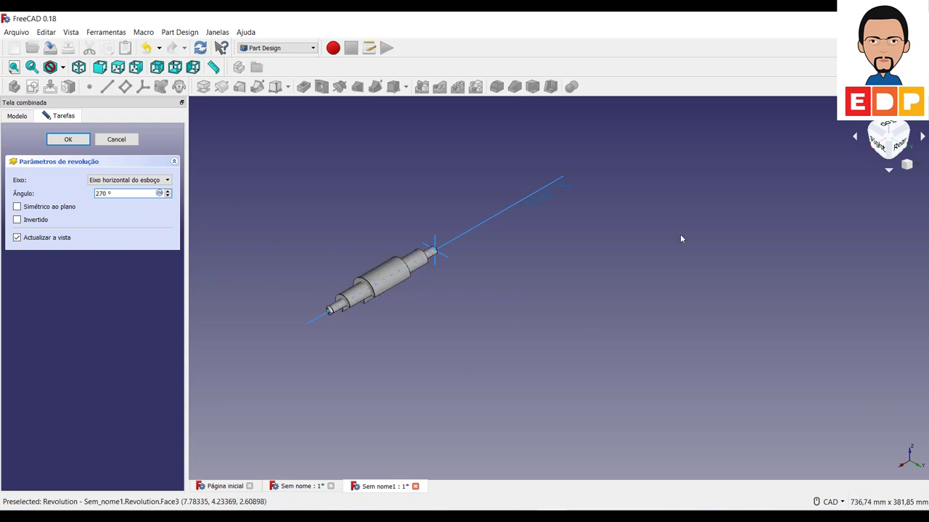
Set the revolution angle back to 360° and confirm the Revolution
scroll(523, 261, up, 5)
scroll(563, 306, down, 3)
scroll(808, 181, down, 2)
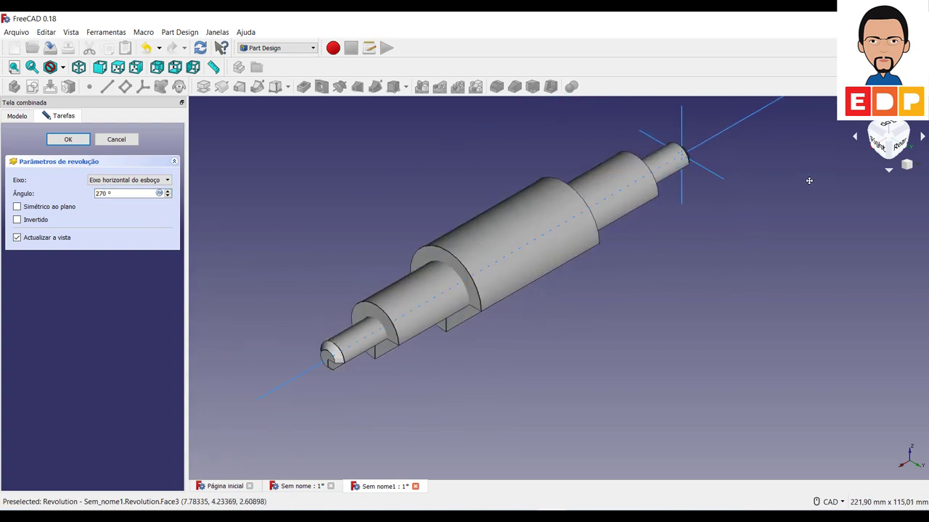
scroll(477, 269, up, 4)
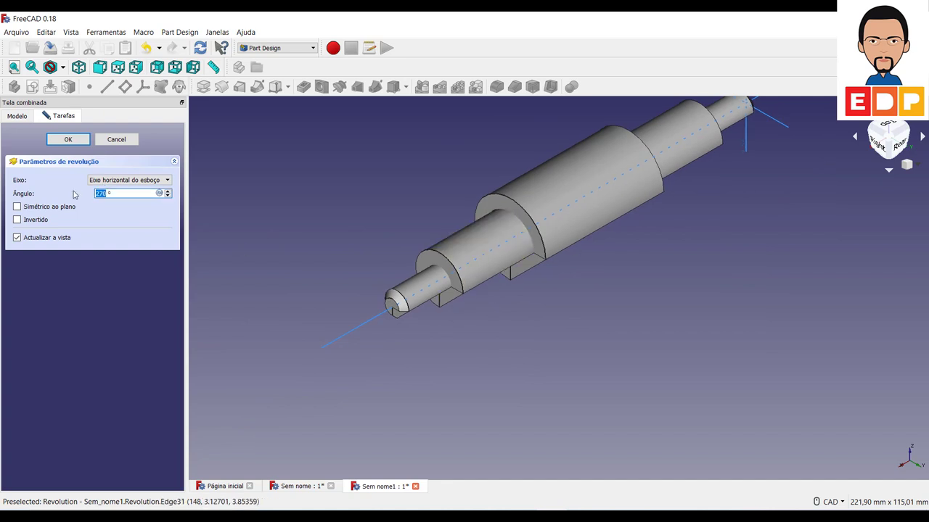
text(360)
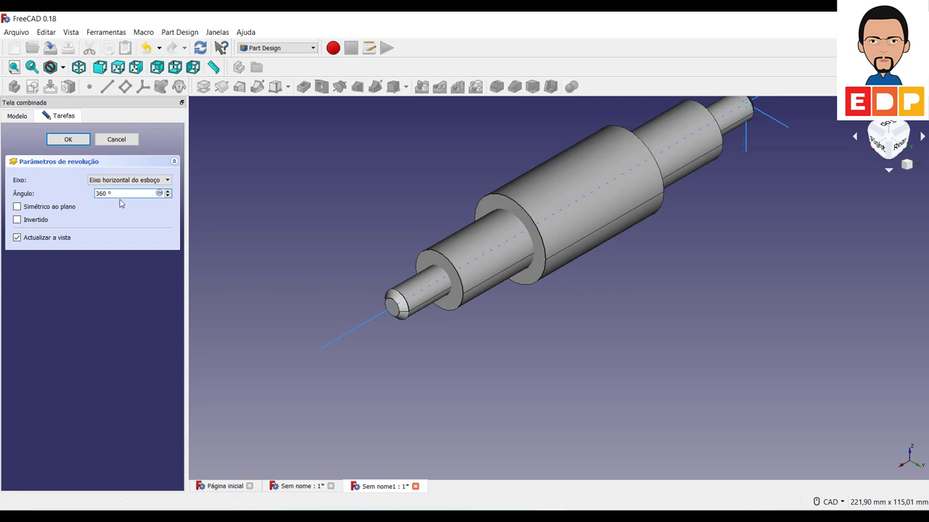
click(68, 139)
Select XY_Plane under the body's Origin and create a datum plane attached to it
middle_drag(824, 287, 688, 373)
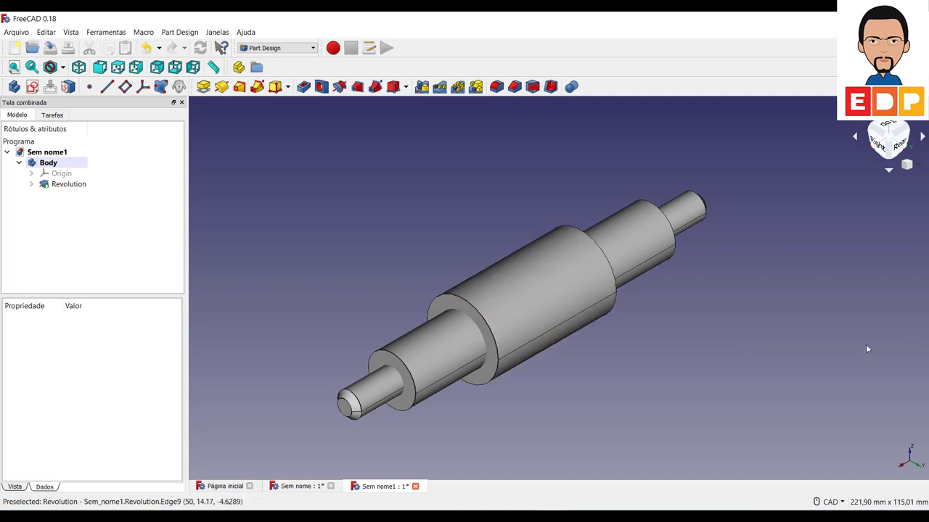
click(32, 175)
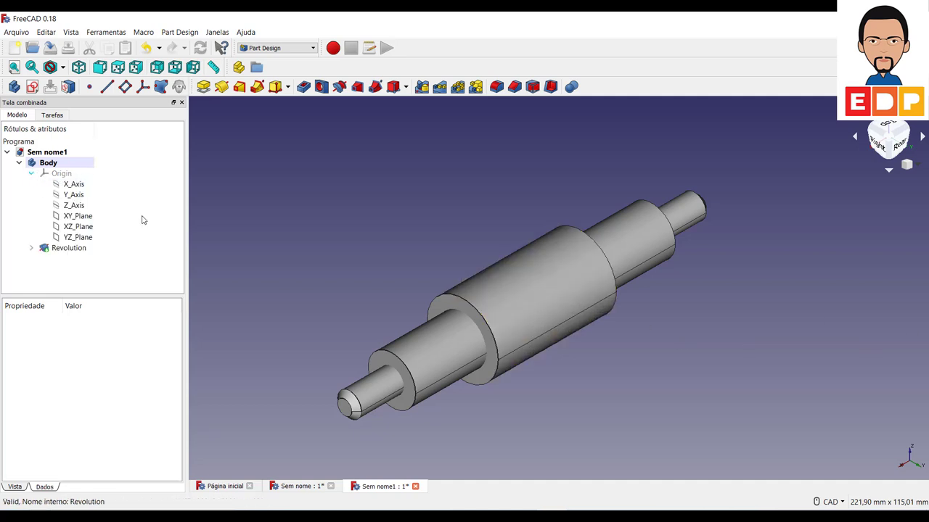
click(73, 216)
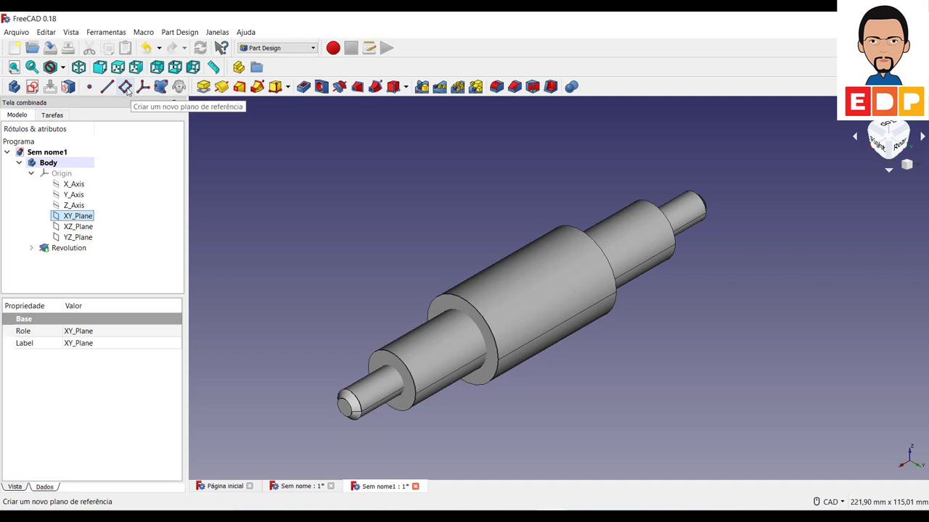
click(126, 87)
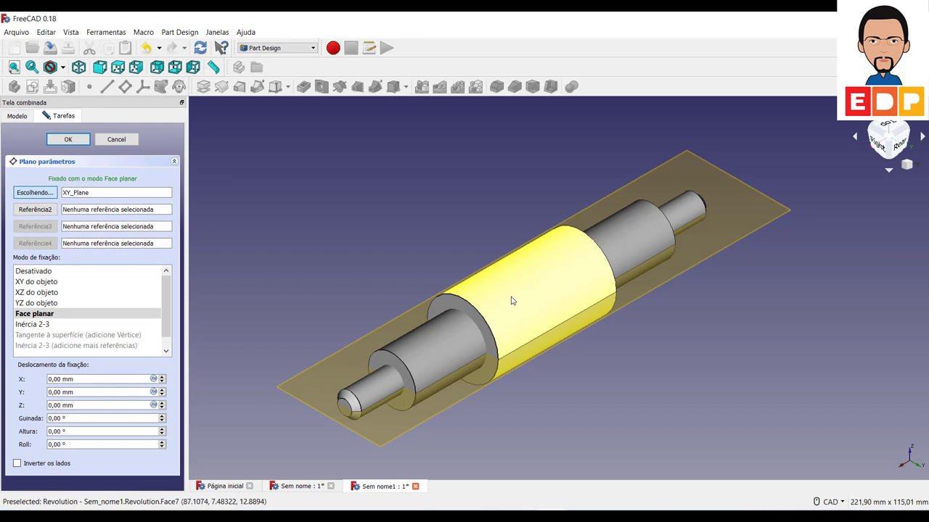
Offset the datum plane 15 mm along Z, check it from the Rear view, and confirm
click(64, 405)
drag(63, 405, 46, 405)
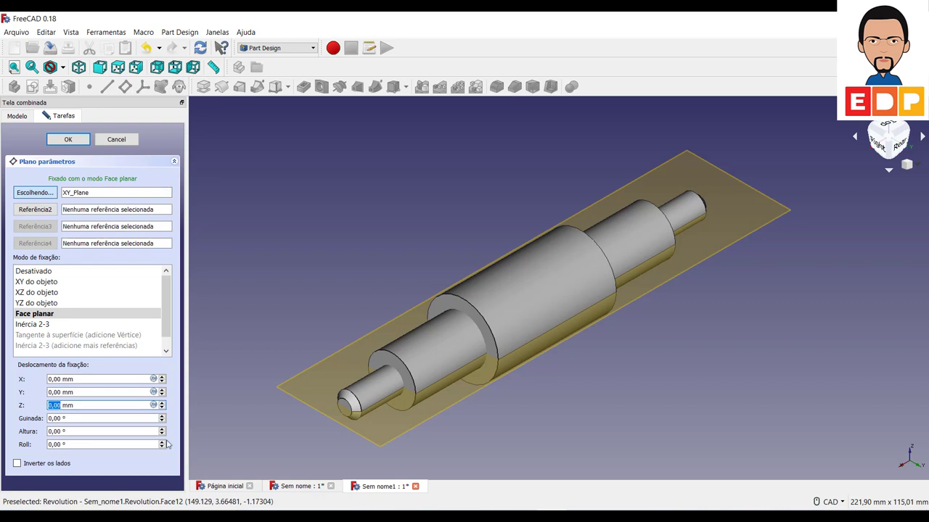
text(15)
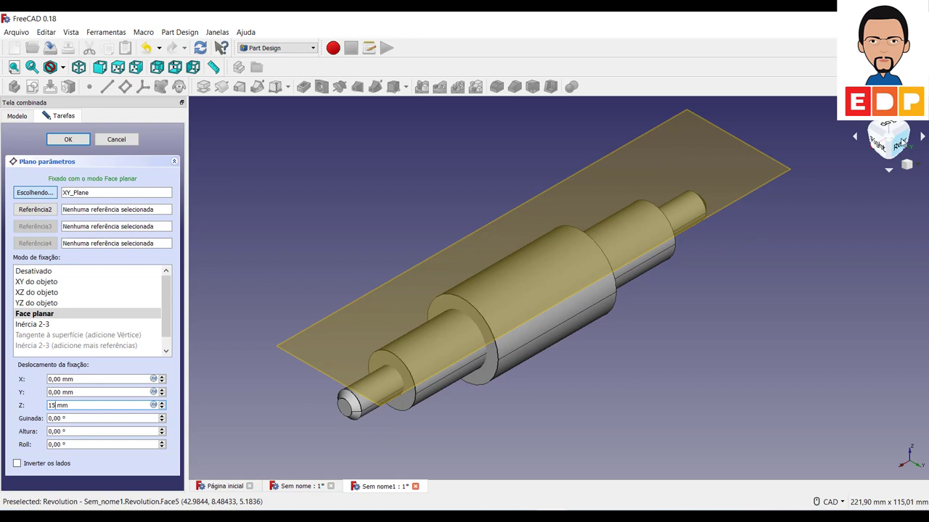
click(900, 144)
middle_drag(526, 208, 608, 398)
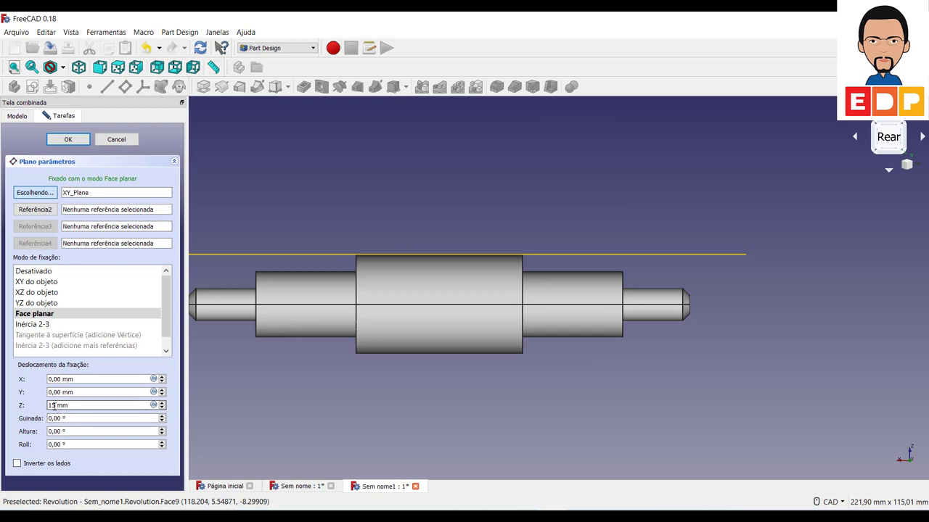
key(BackSpace)
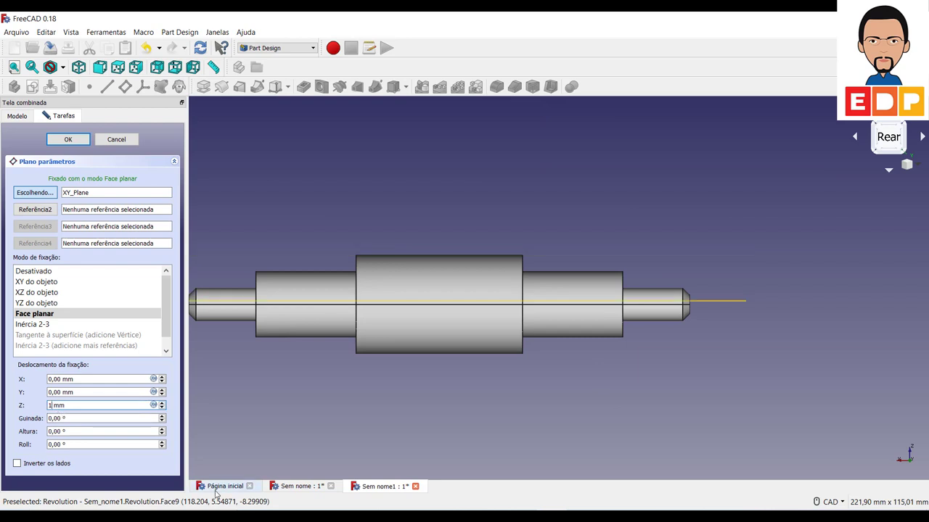
text(2)
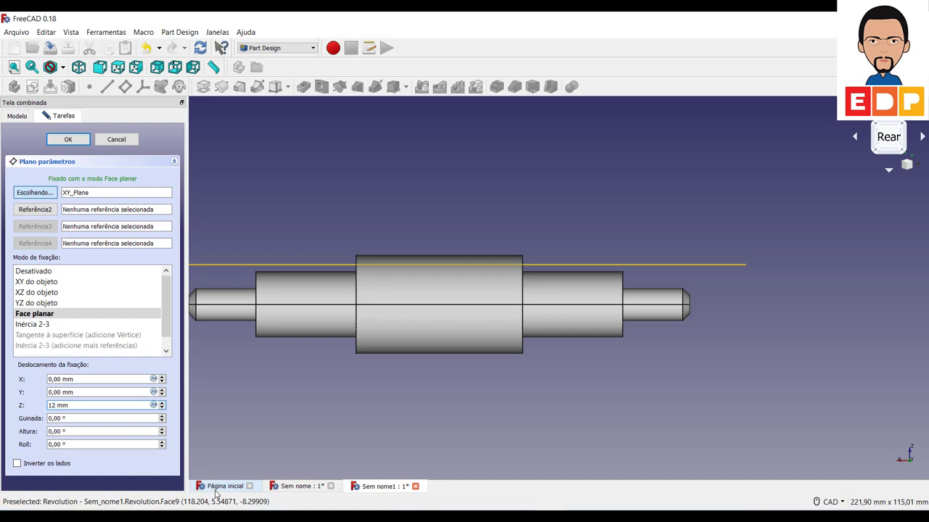
key(BackSpace)
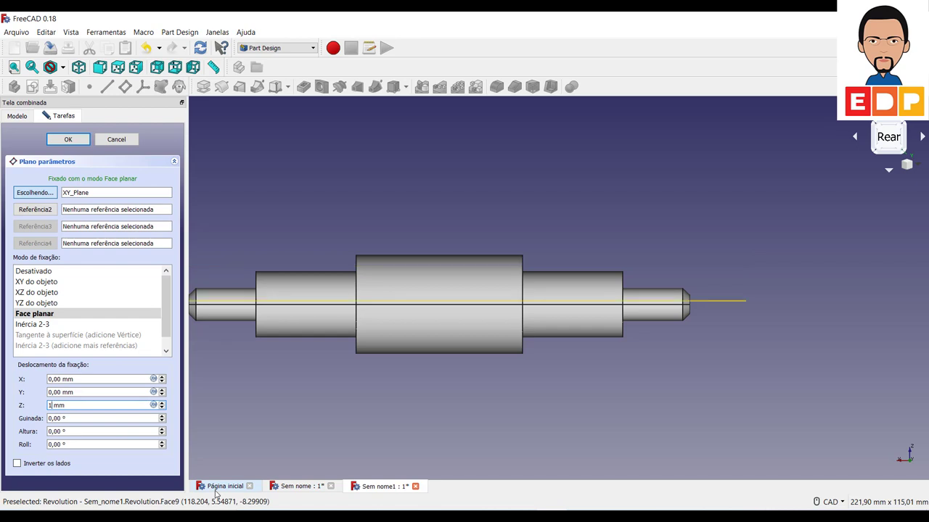
text(5)
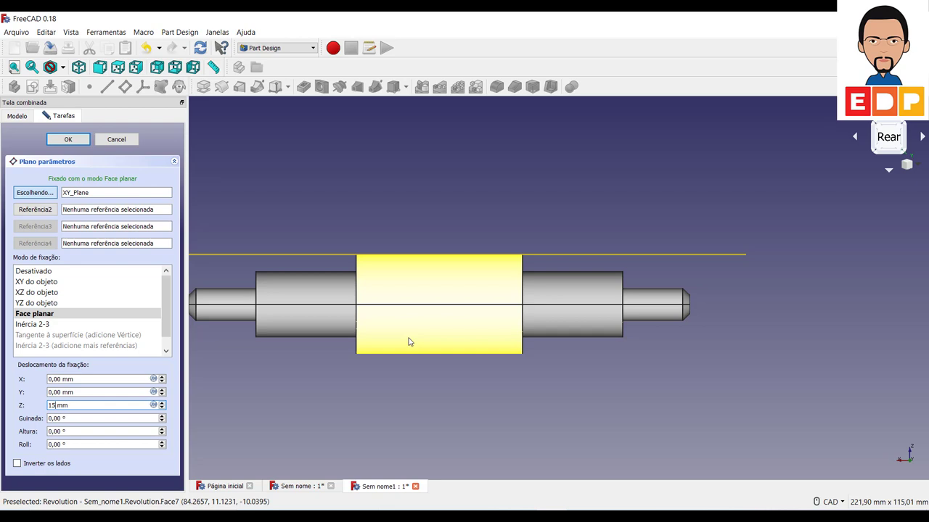
middle_drag(591, 398, 681, 386)
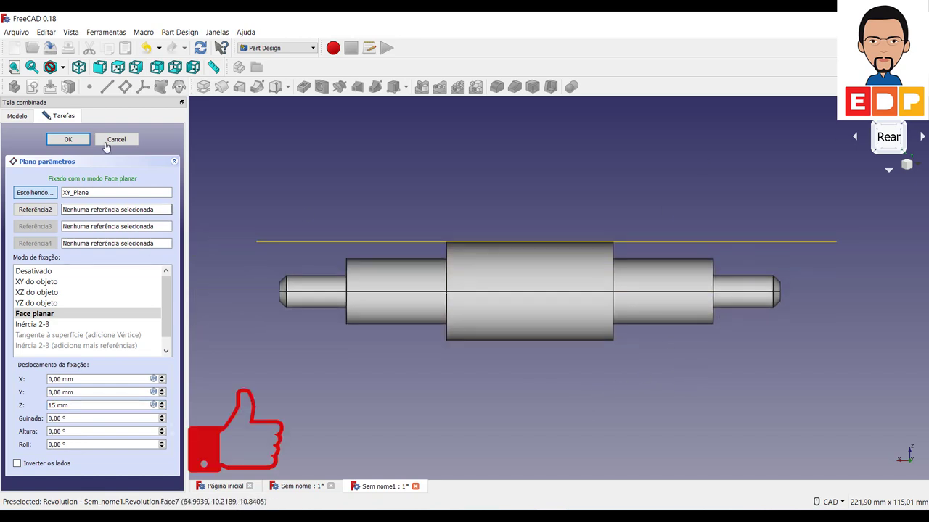
click(67, 139)
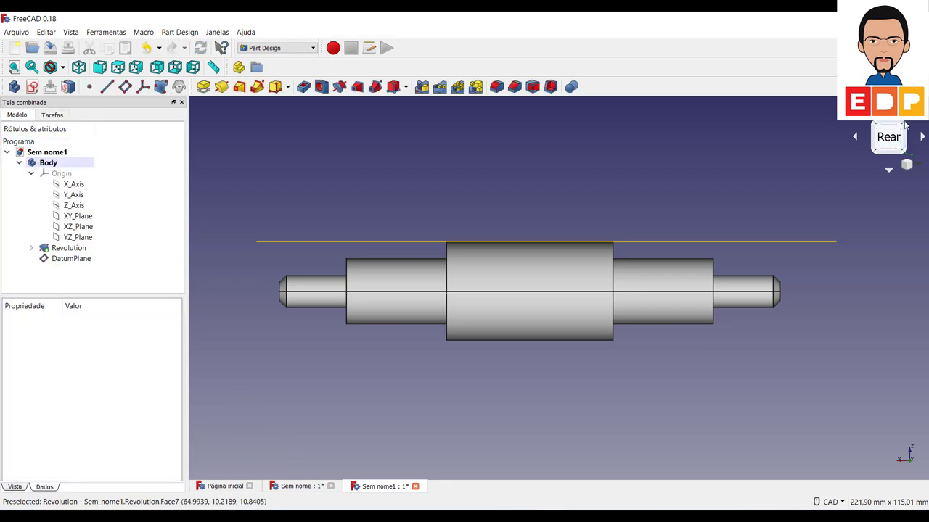
In isometric view, select DatumPlane and create a new sketch on it
click(905, 126)
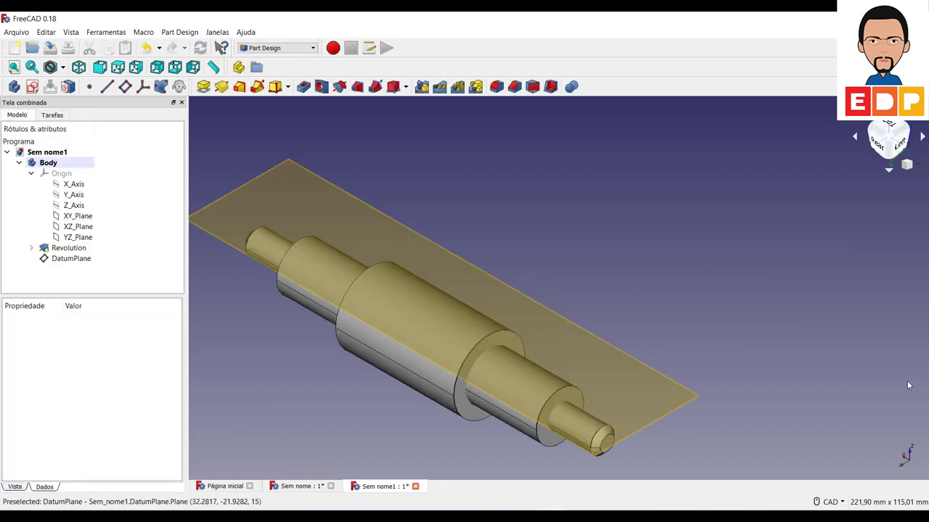
click(436, 321)
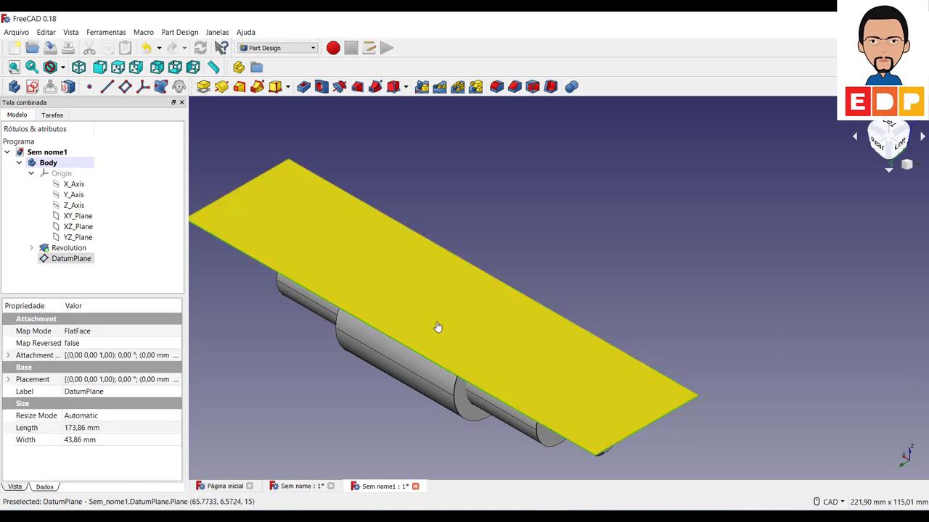
click(32, 86)
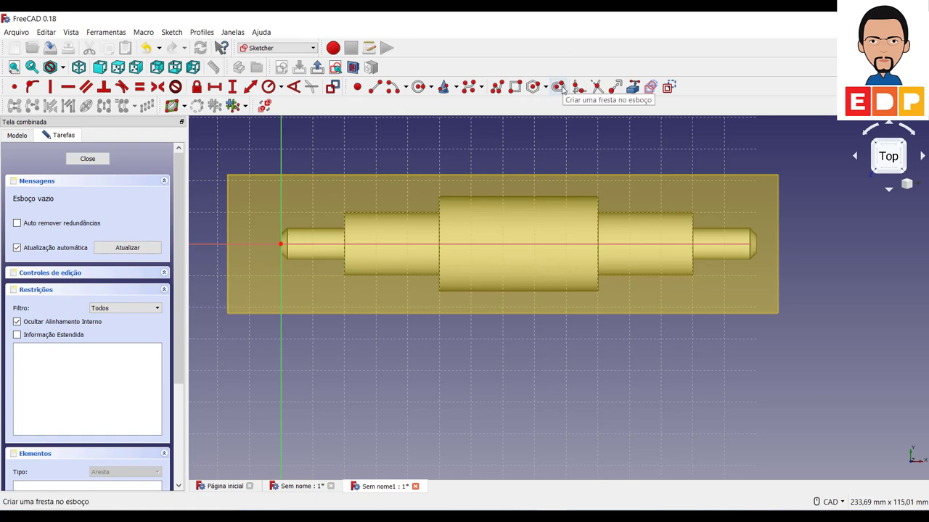
Draw a slot along the horizontal axis and constrain its length to 30 mm
click(559, 87)
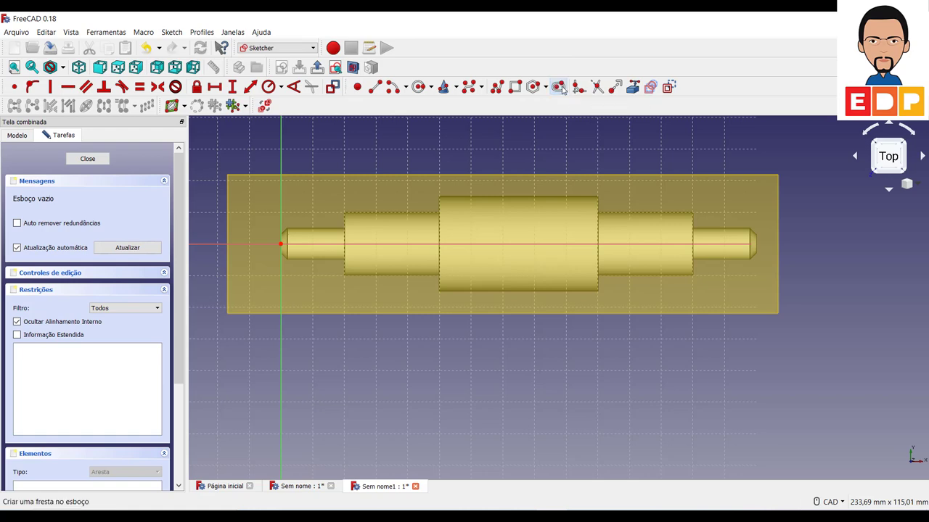
click(489, 247)
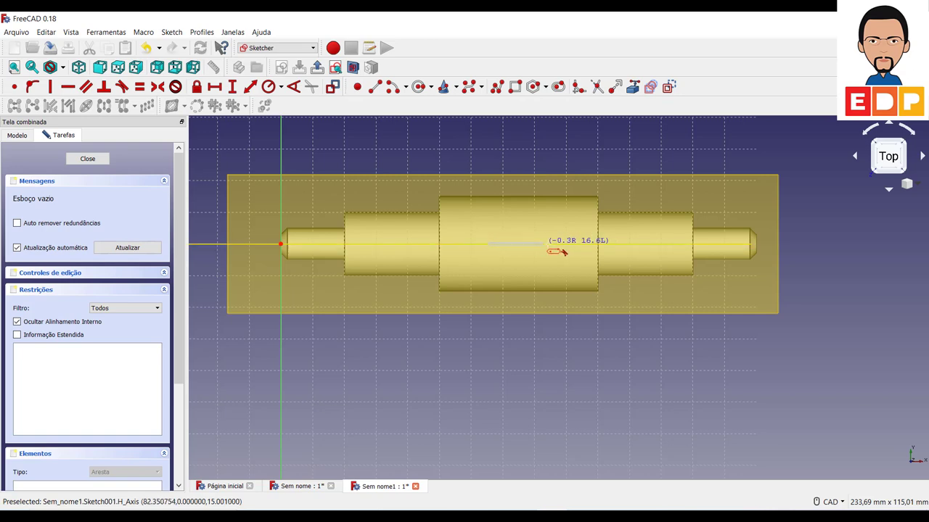
click(559, 249)
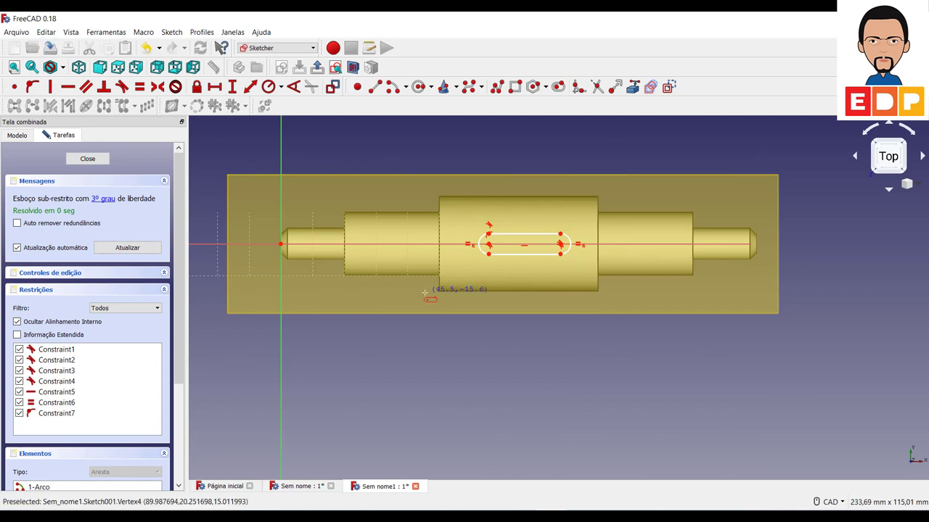
click(214, 86)
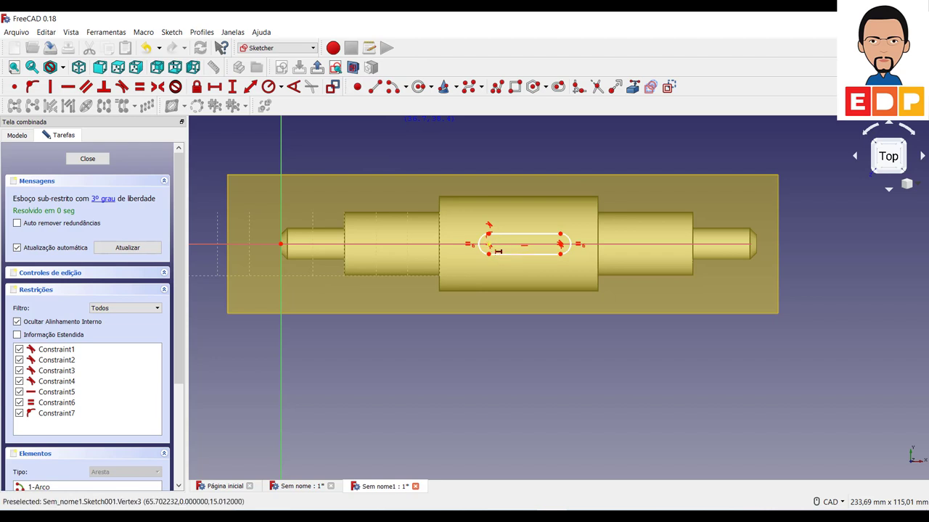
click(489, 246)
click(561, 245)
text(3)
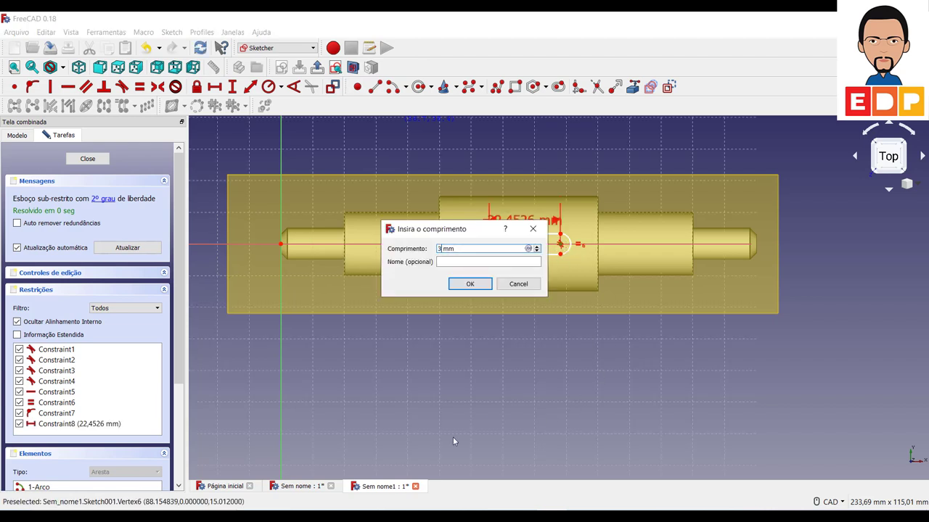
text(0)
key(Return)
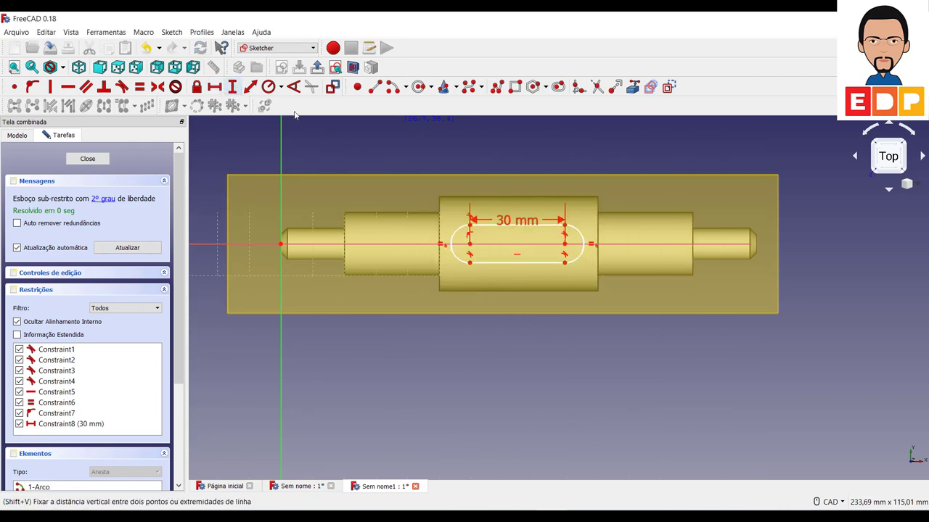
Constrain the slot width to 6 mm
click(232, 86)
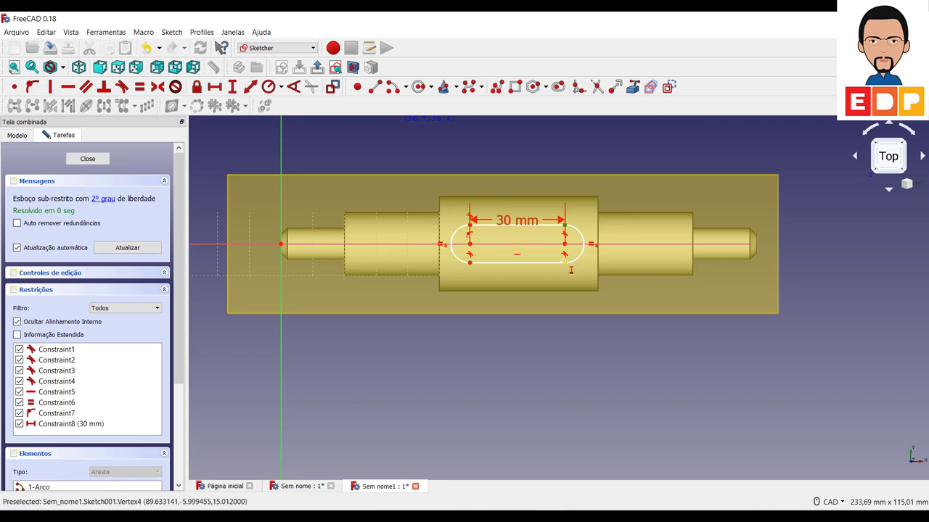
click(565, 262)
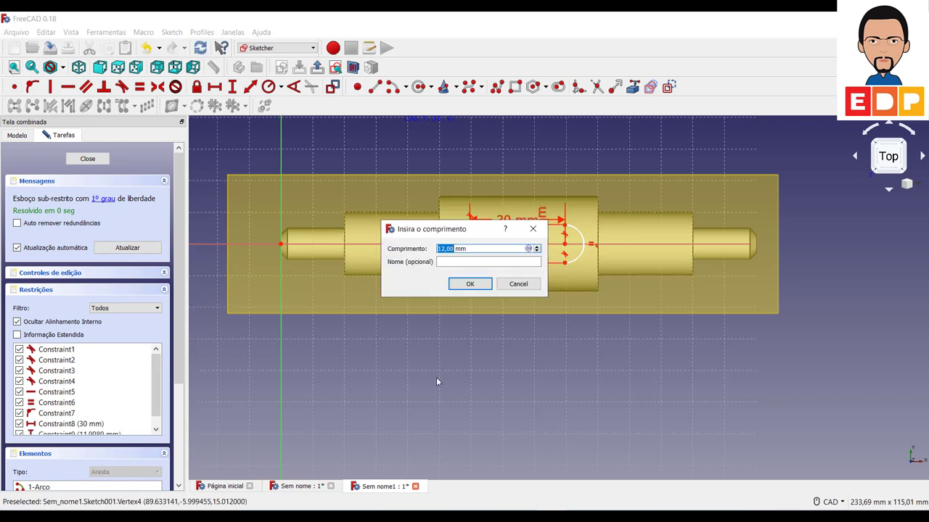
text(6)
key(Return)
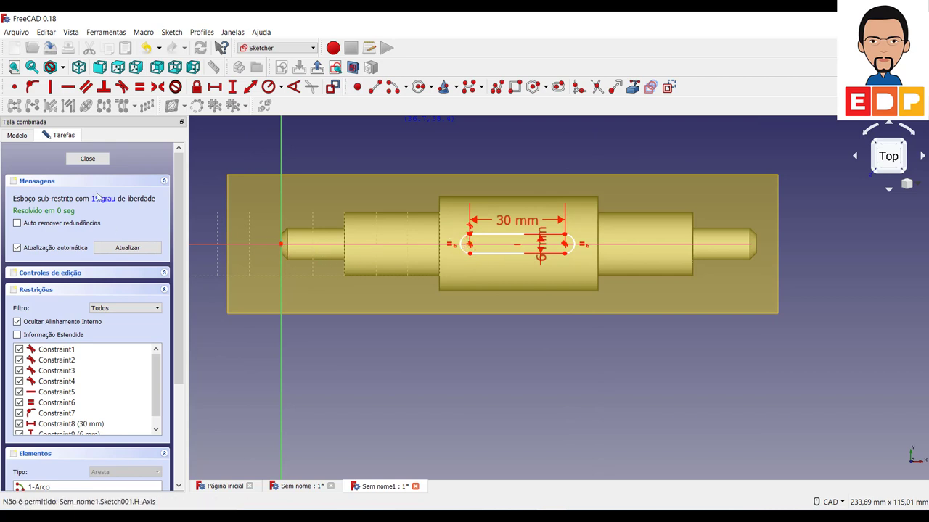
Constrain the slot 60 mm horizontally from the origin and close the sketch
click(214, 86)
click(470, 244)
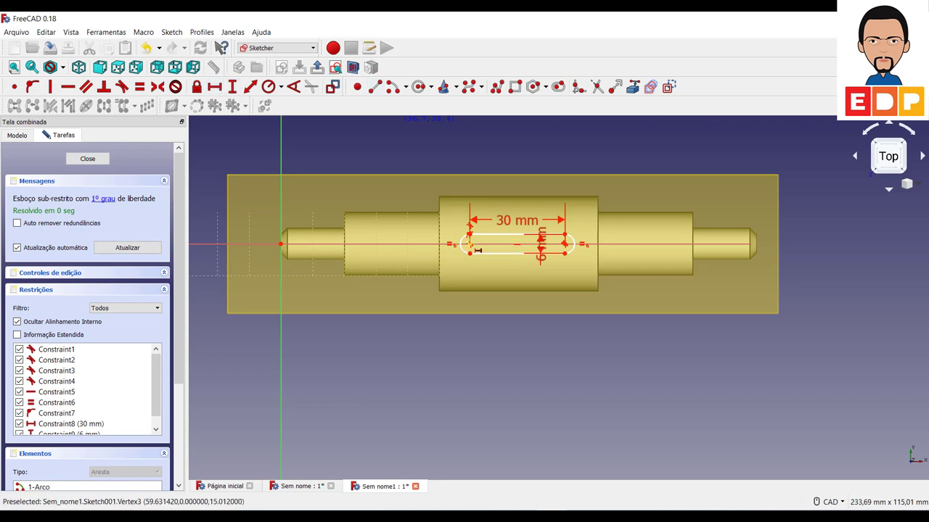
click(282, 244)
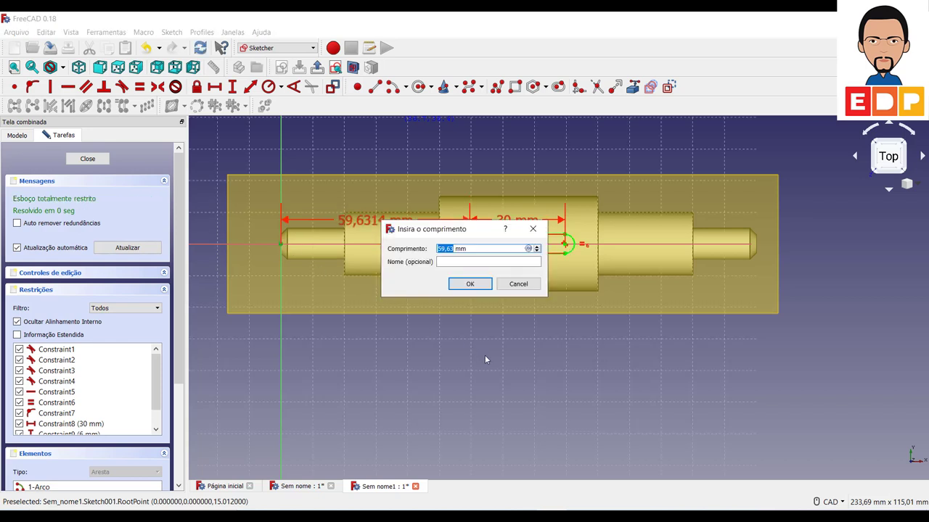
text(60)
key(Return)
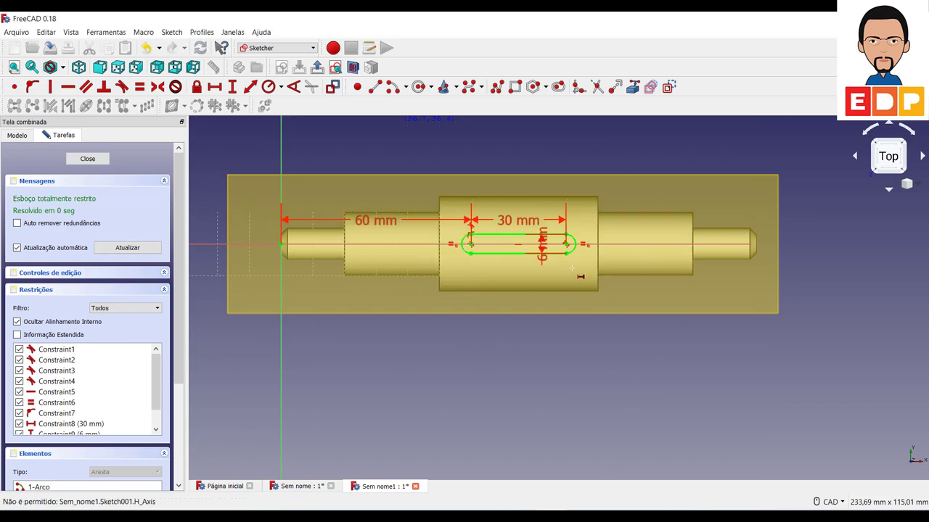
scroll(579, 277, up, 3)
scroll(578, 267, down, 4)
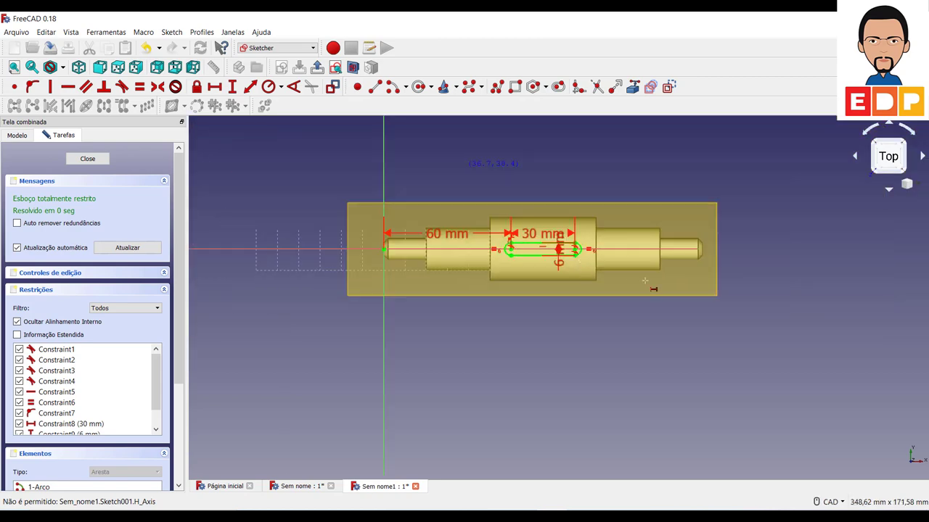
click(87, 159)
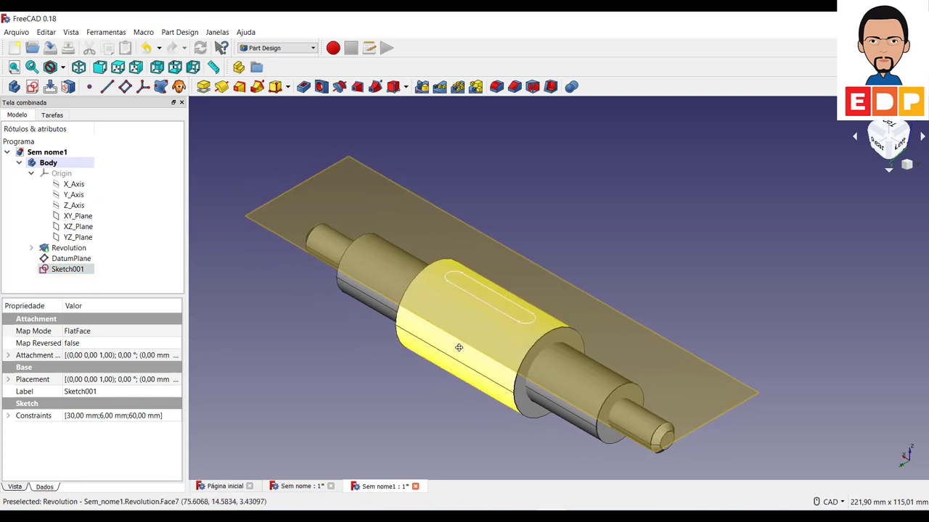
Pan the shaft toward the centre and create a Pocket from Sketch001
middle_drag(397, 354, 466, 339)
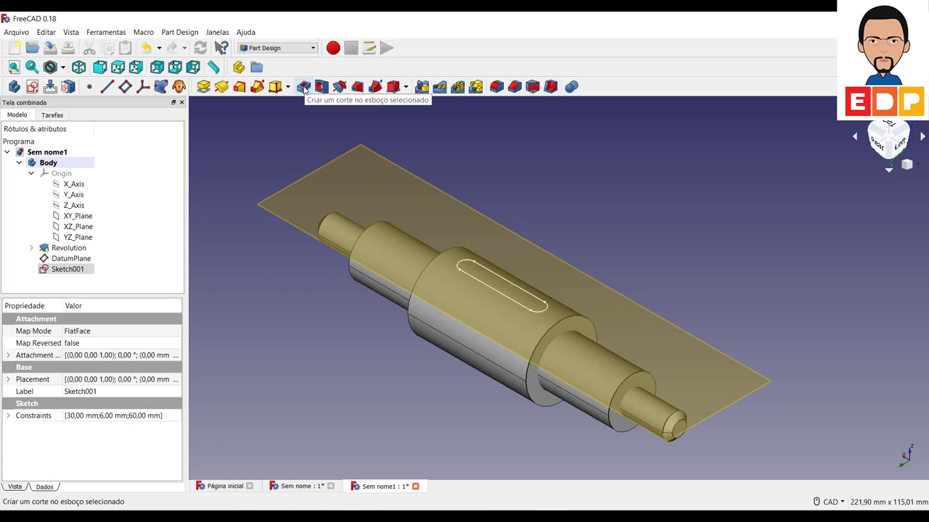
click(304, 87)
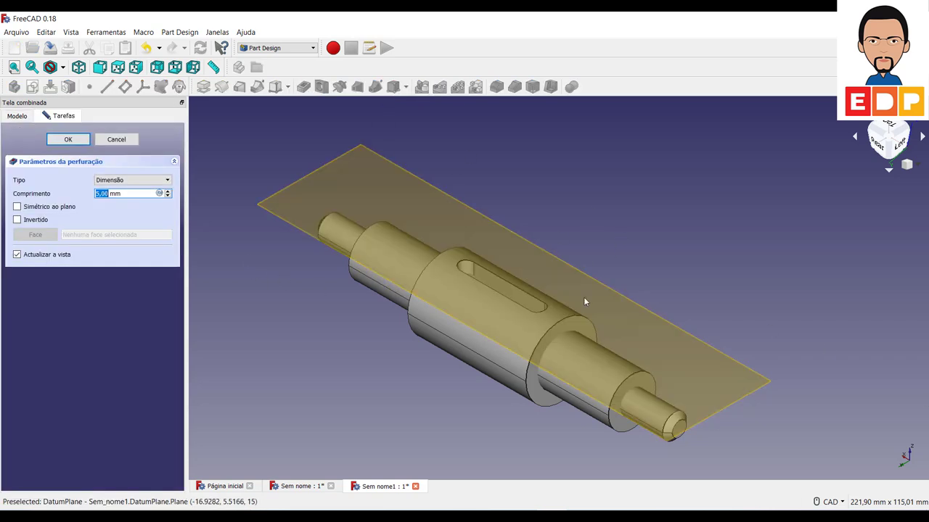
Check the pocket from the Top view, then set its depth to 3 mm and confirm
click(887, 129)
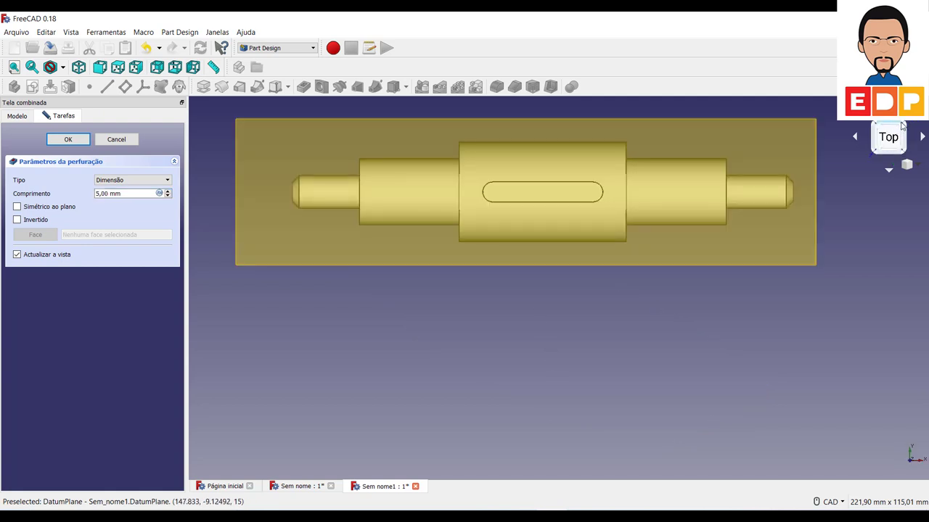
click(904, 127)
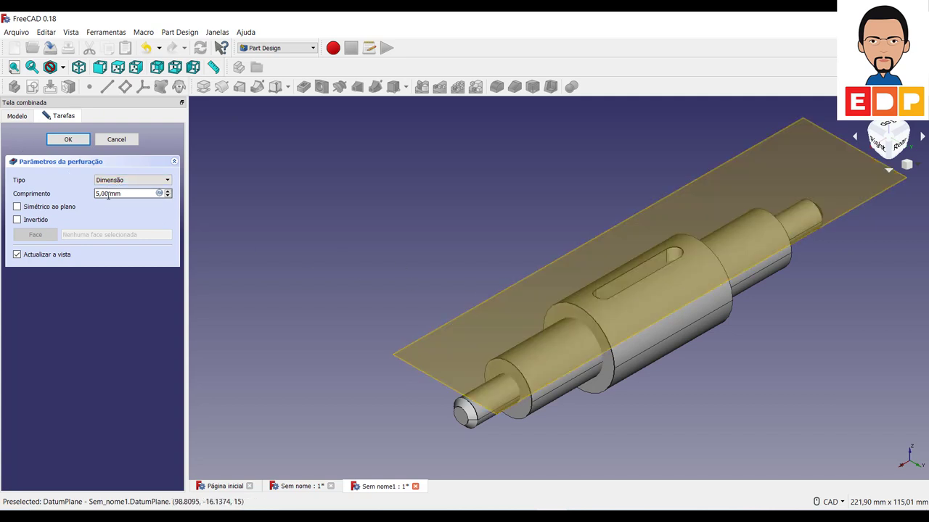
drag(108, 194, 95, 194)
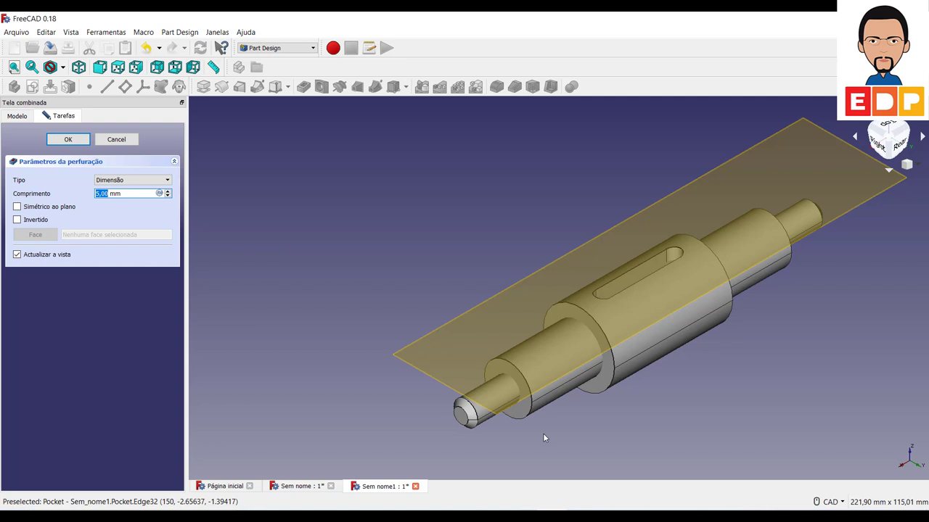
text(3)
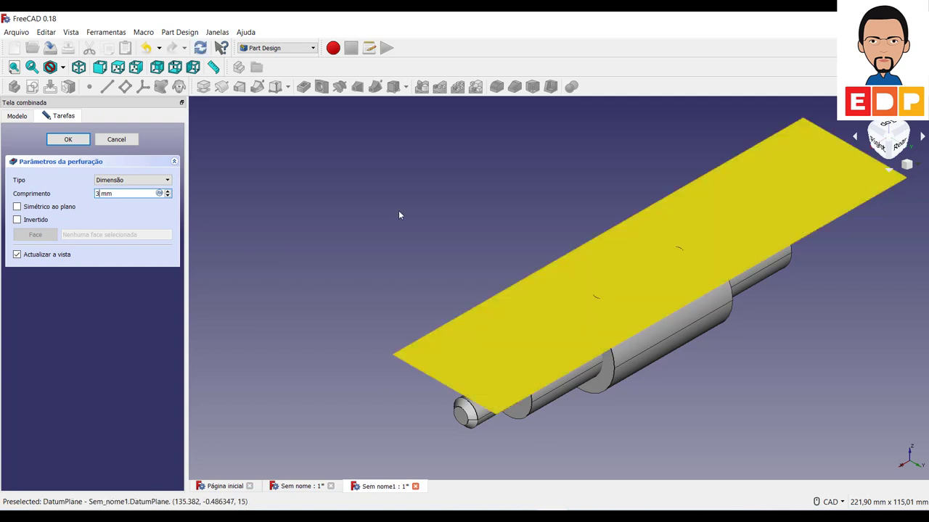
click(71, 140)
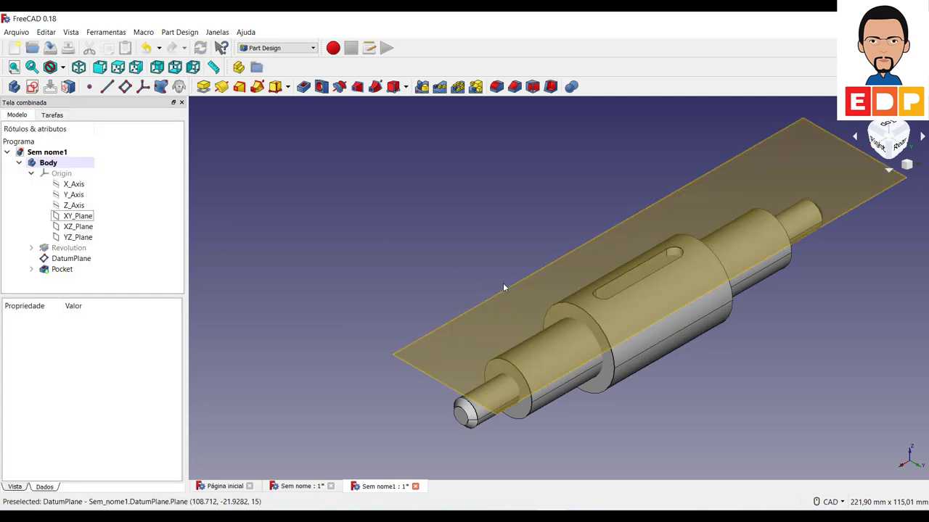
Open the DatumPlane's Appearance dialog and raise its transparency
click(46, 263)
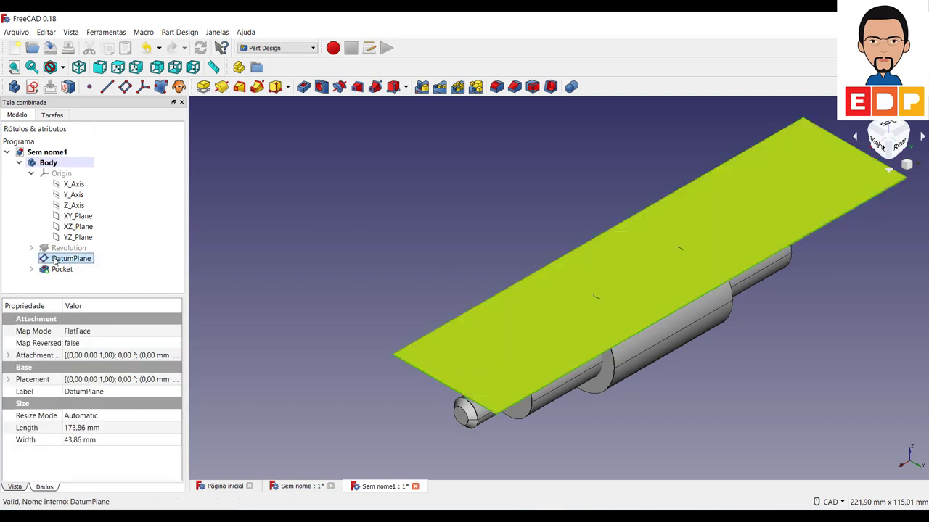
right_click(61, 263)
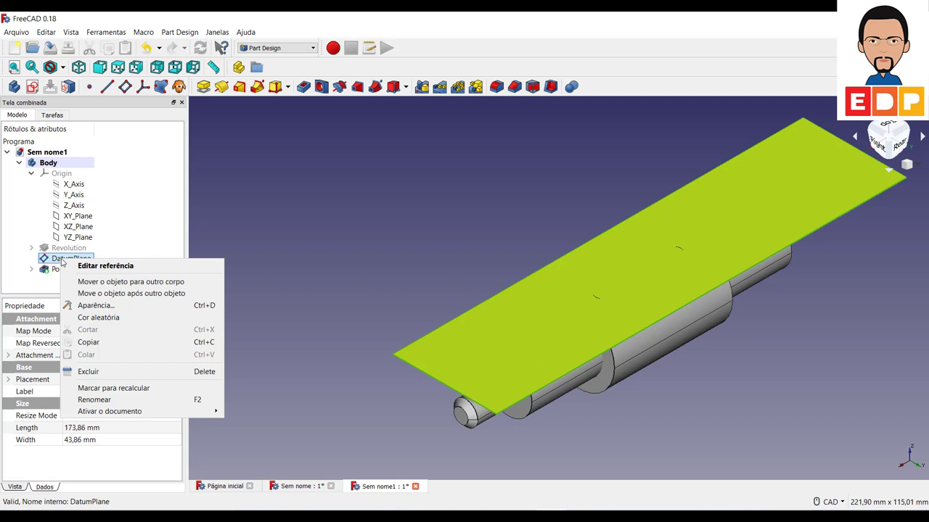
click(133, 306)
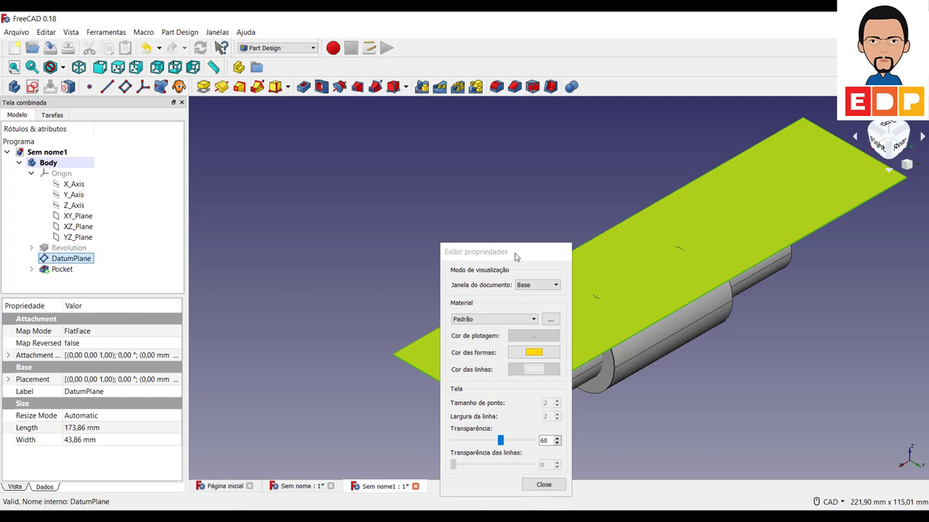
drag(510, 257, 413, 151)
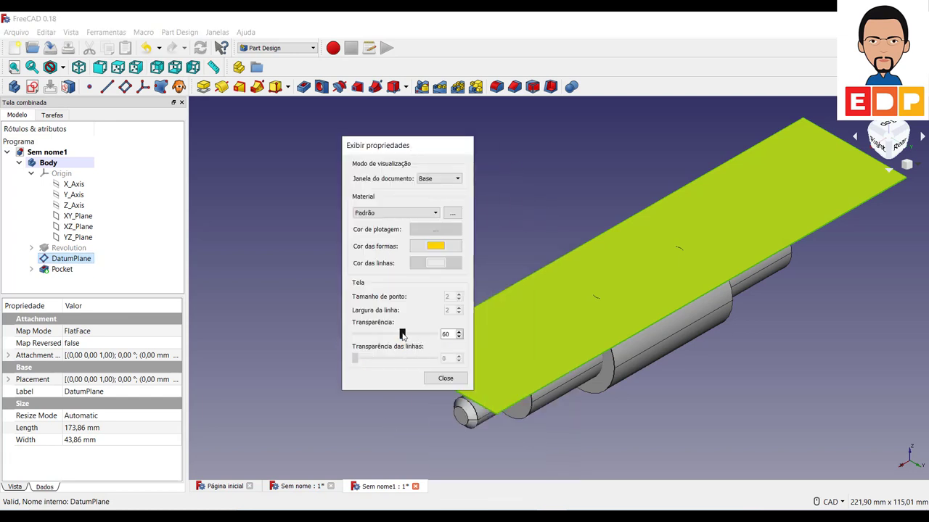
drag(403, 335, 441, 335)
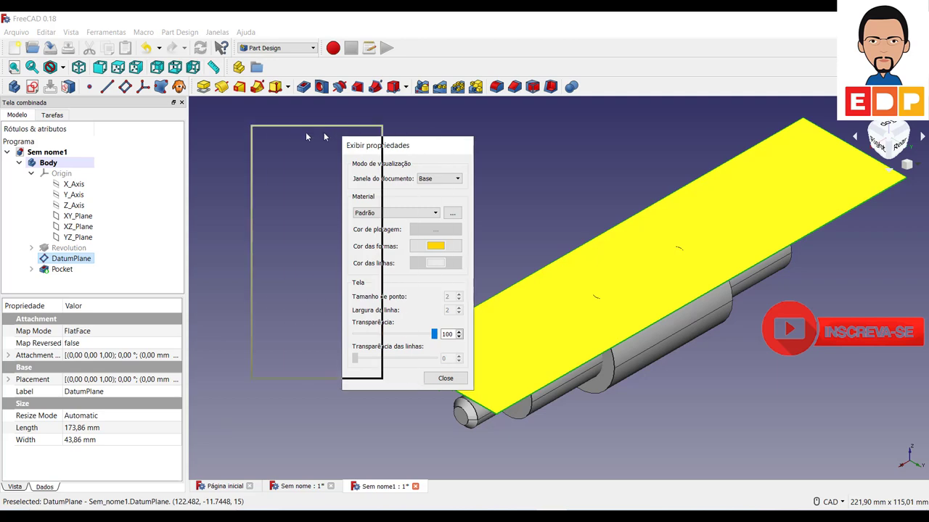
drag(418, 149, 327, 109)
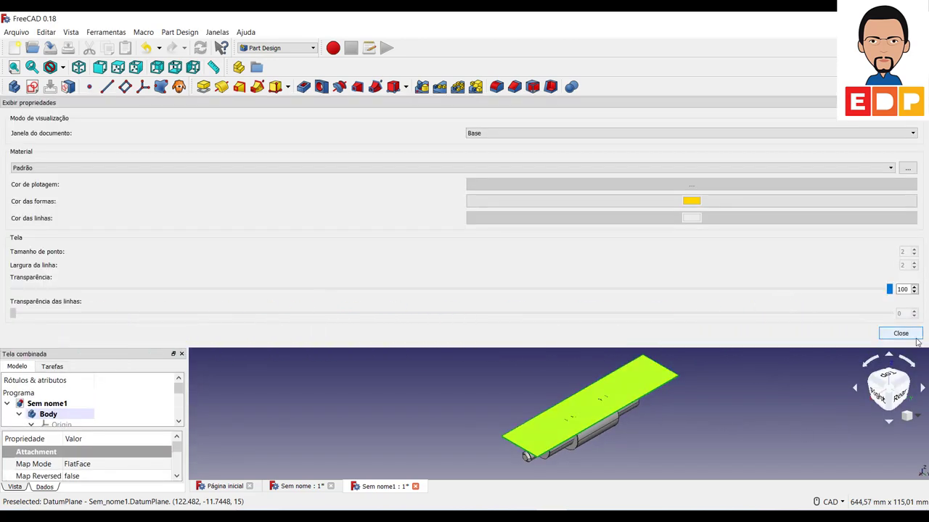
click(914, 336)
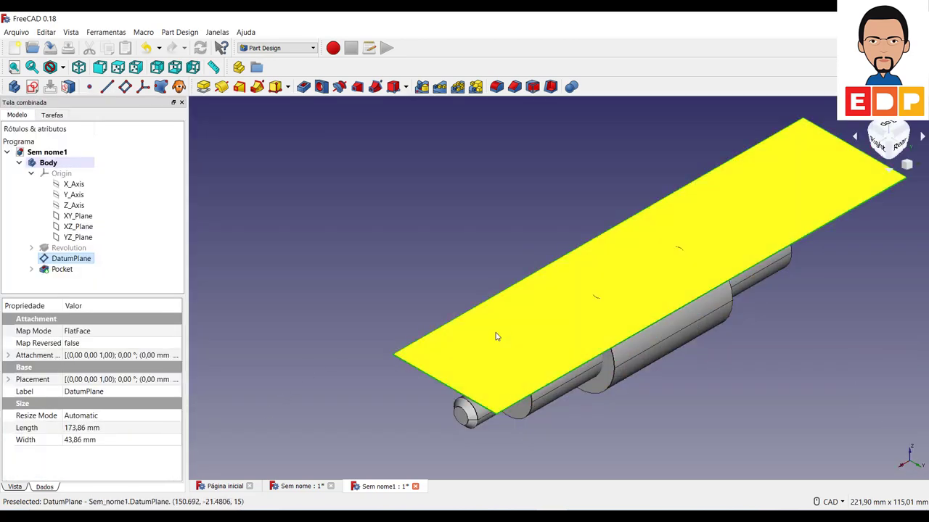
right_click(71, 260)
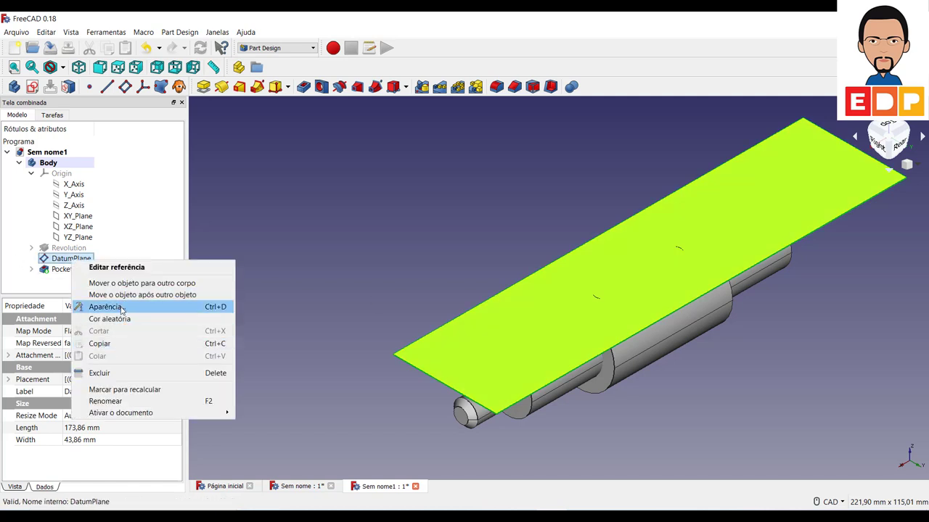
click(122, 308)
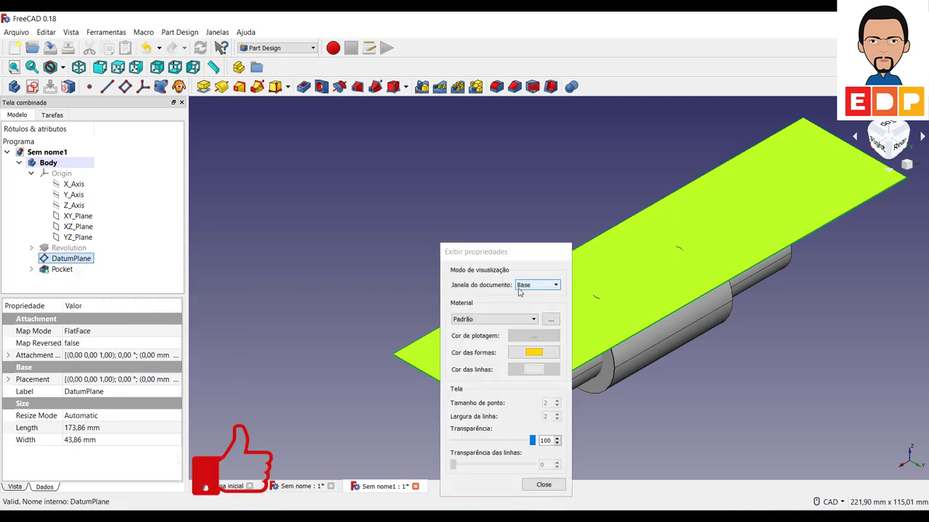
drag(509, 254, 325, 183)
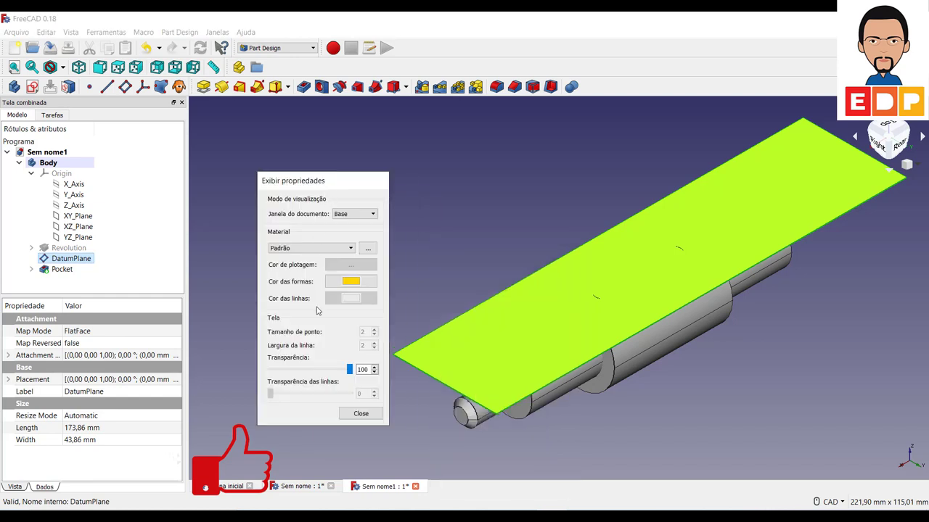
click(361, 413)
click(804, 338)
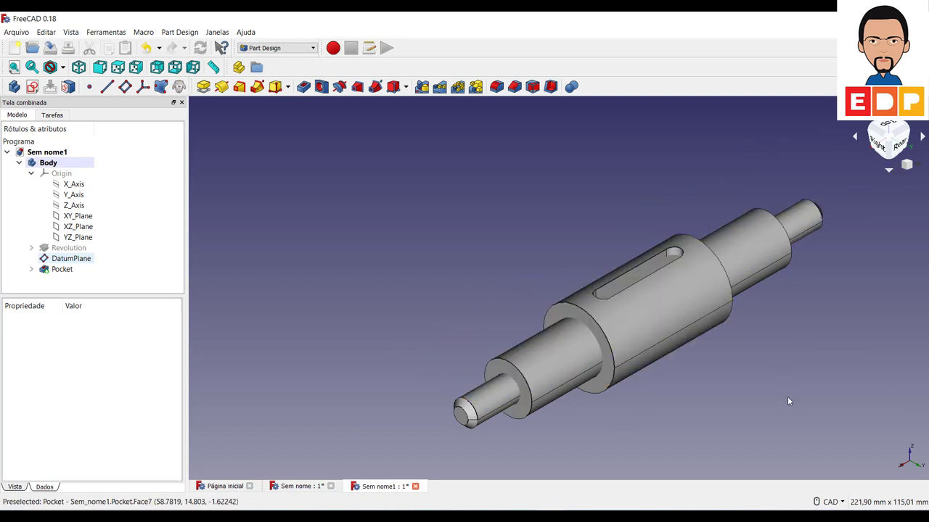
Fine-tune the DatumPlane's transparency to about 90, then deselect it
click(672, 304)
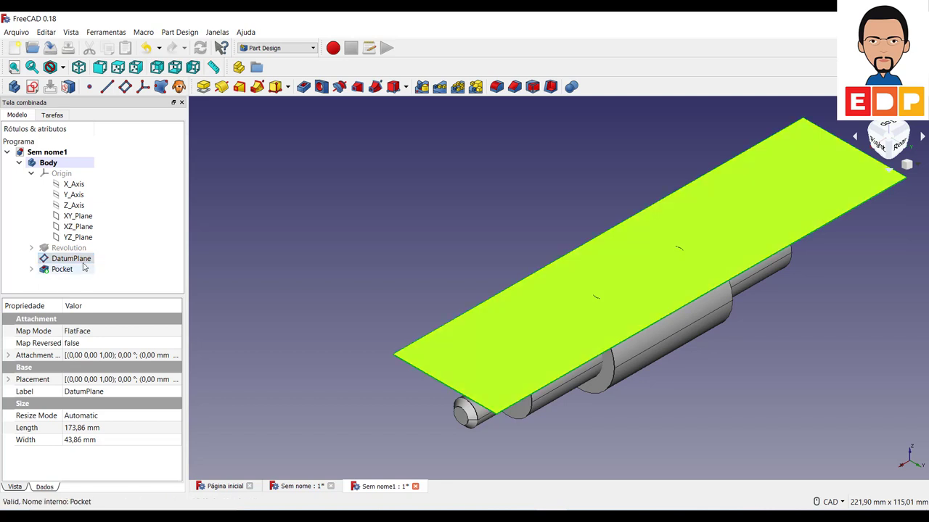
right_click(82, 260)
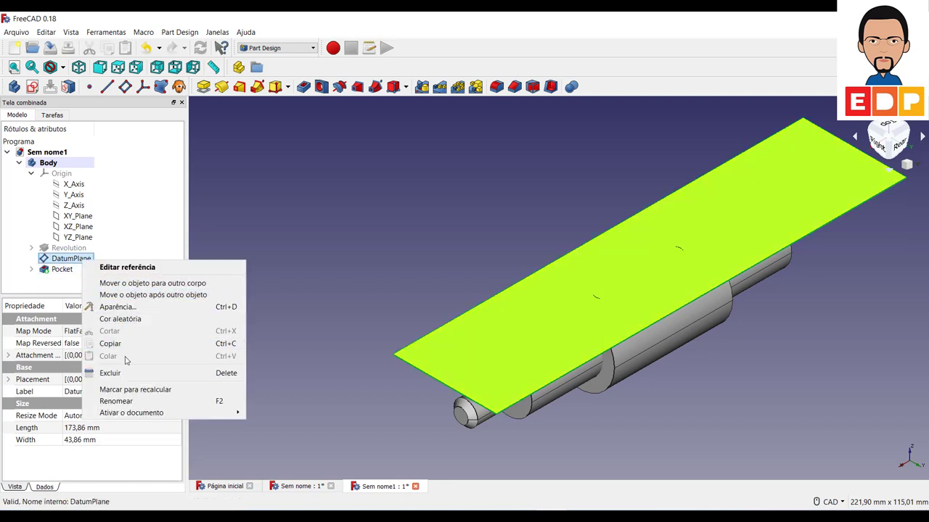
click(128, 312)
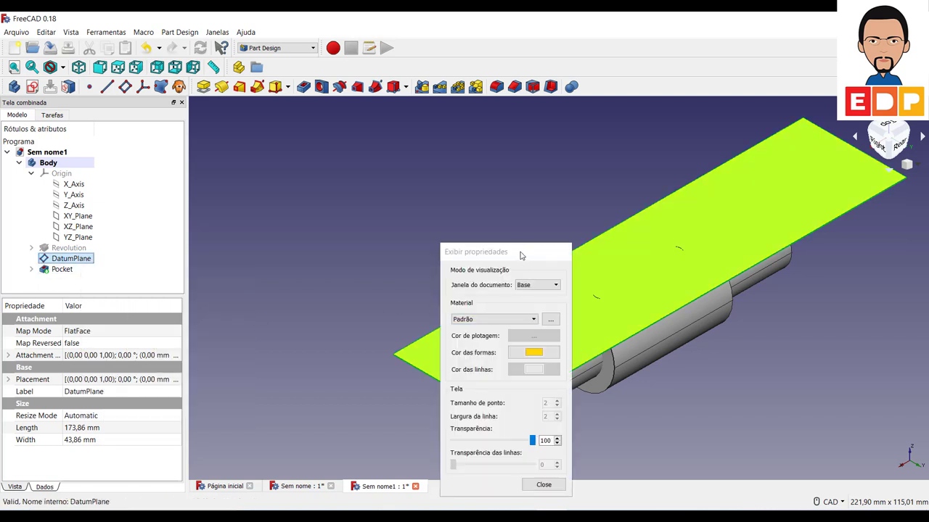
drag(511, 252, 318, 182)
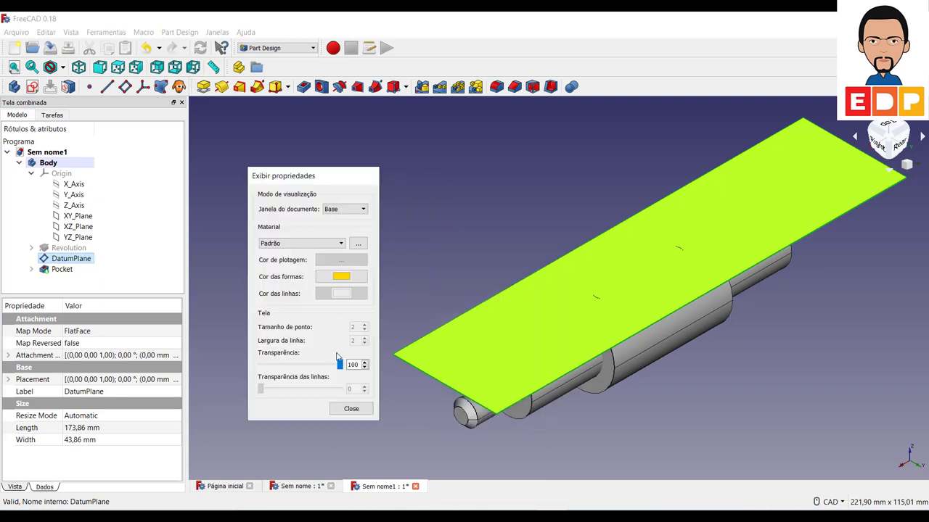
mouse_move(339, 364)
mouse_down()
mouse_move(255, 368)
mouse_move(335, 371)
mouse_up()
drag(333, 372, 331, 372)
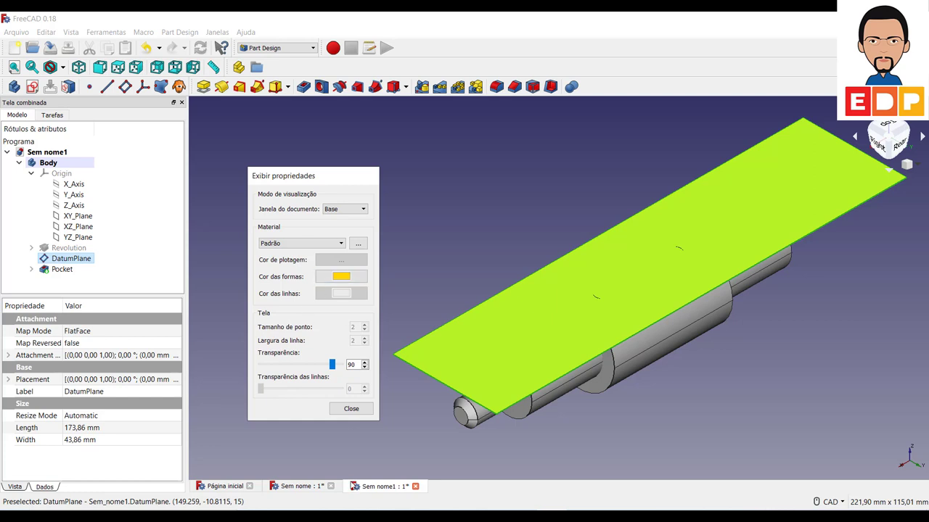
click(353, 411)
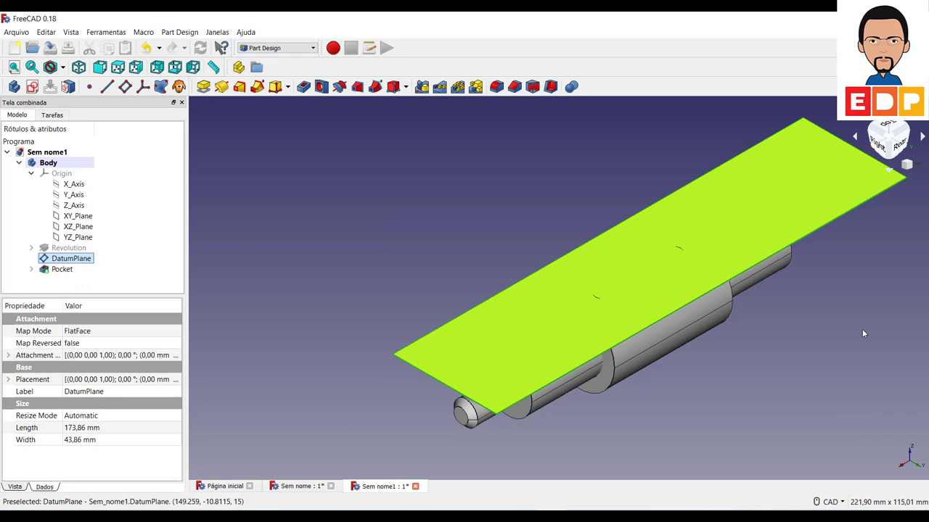
click(794, 385)
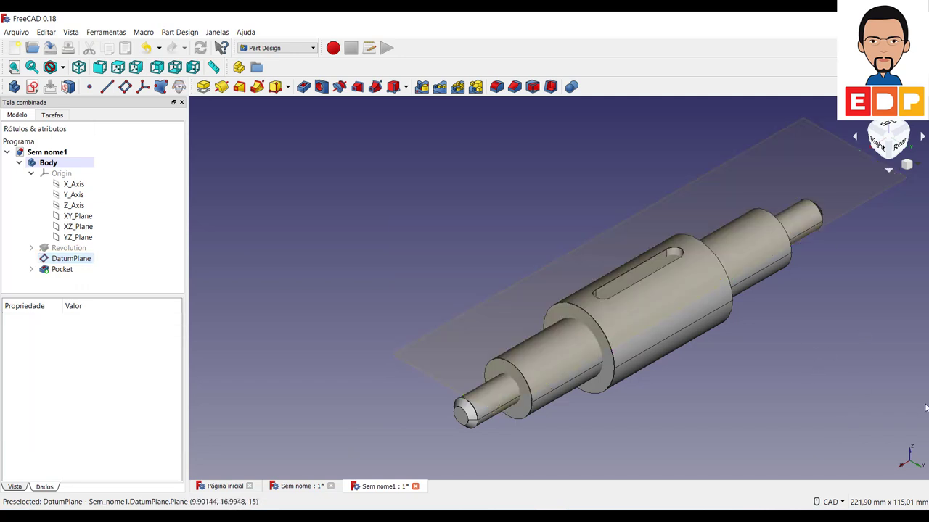
Recentre the shaft and switch the draw style to Wireframe
scroll(824, 214, up, 3)
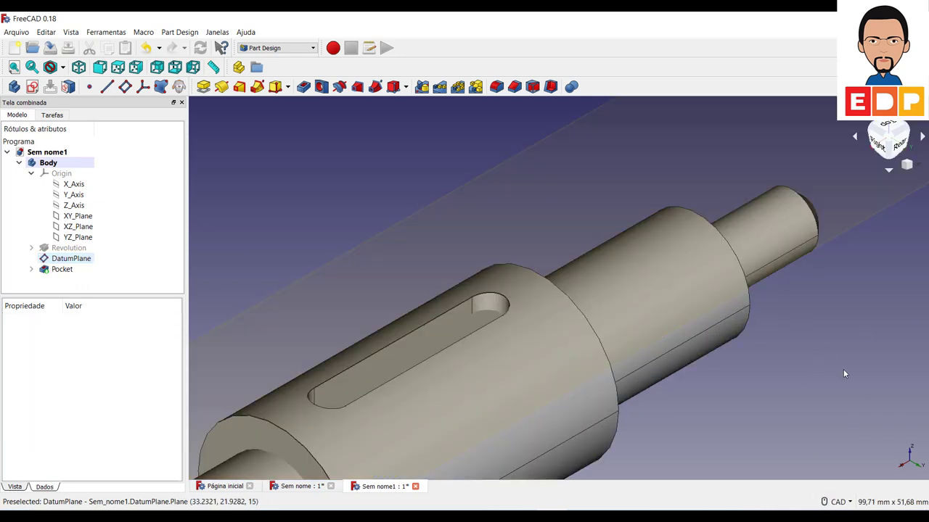
scroll(652, 299, down, 4)
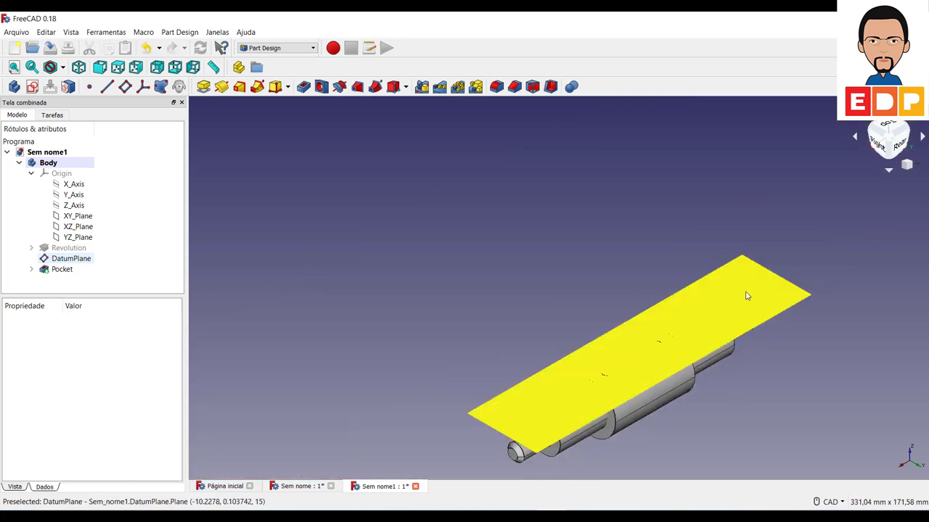
middle_drag(800, 359, 735, 294)
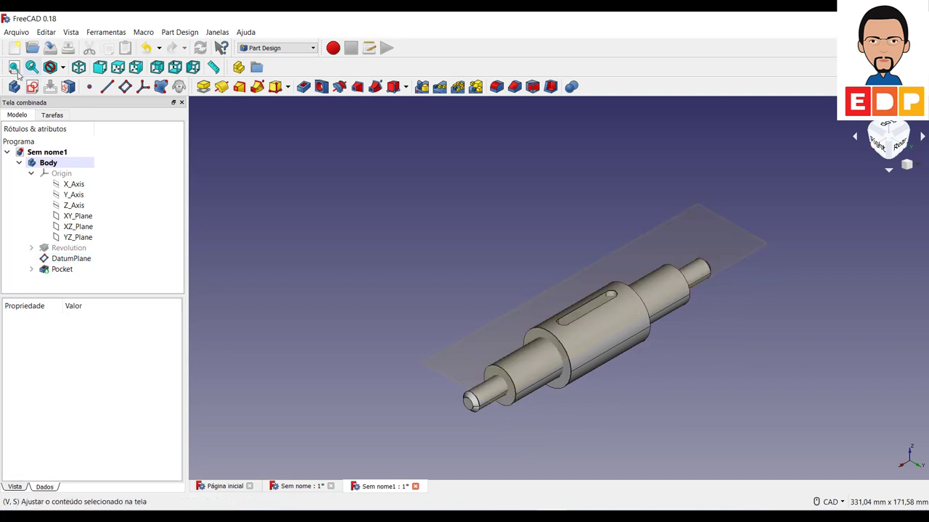
click(62, 68)
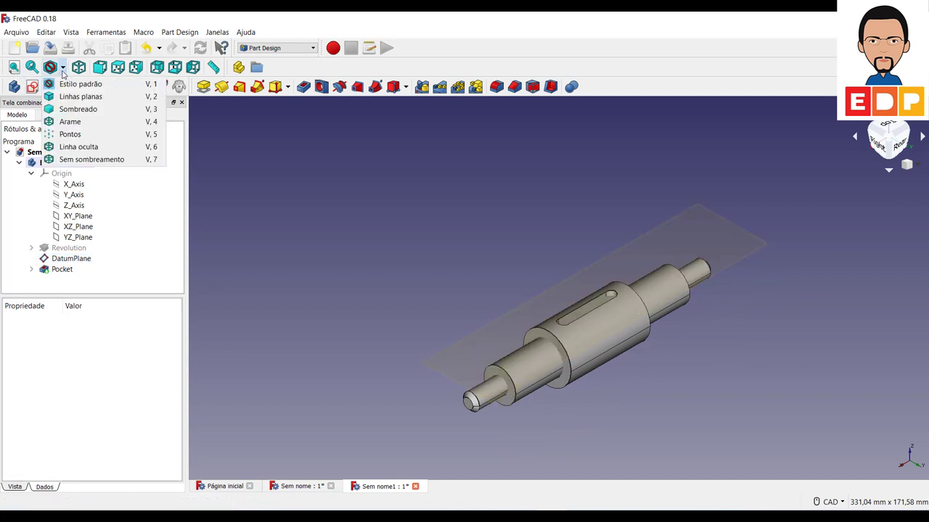
click(73, 120)
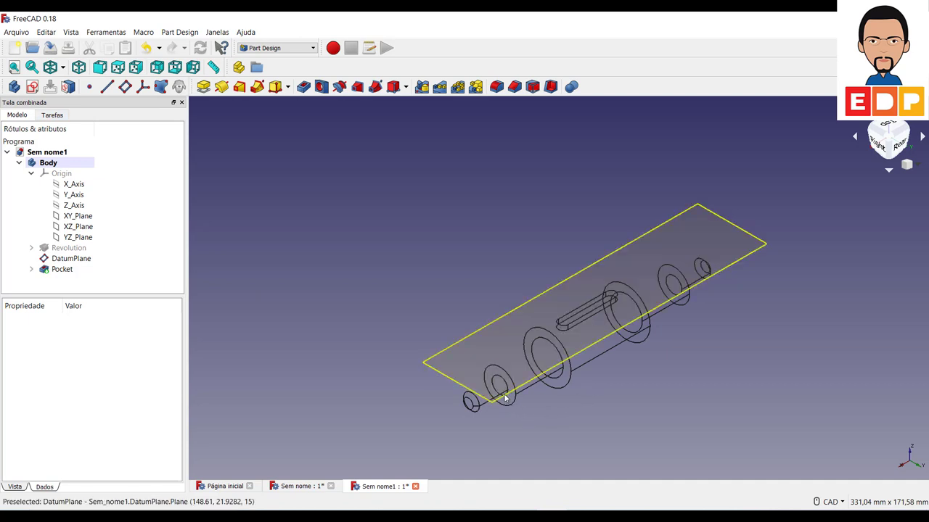
Select the circular shoulder edges of the stepped shaft
scroll(504, 397, up, 5)
scroll(505, 399, up, 5)
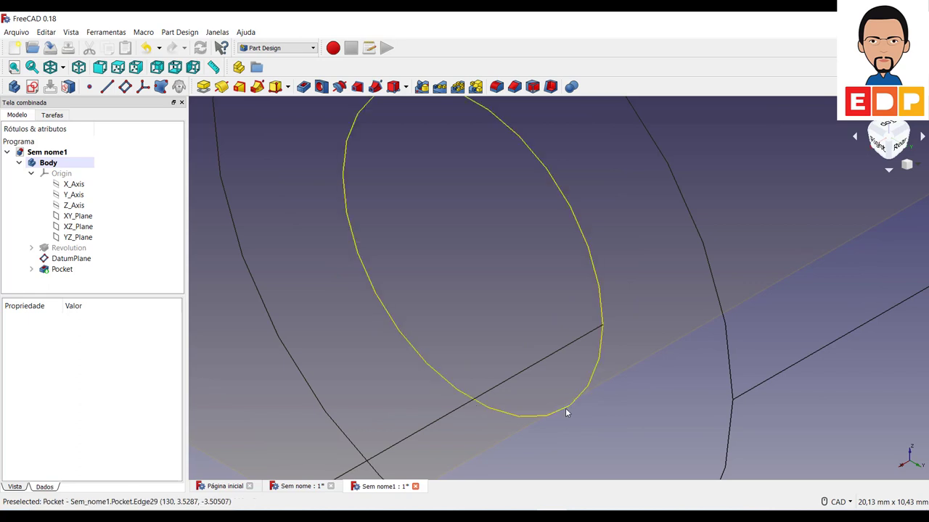
click(566, 410)
scroll(784, 428, down, 2)
scroll(784, 429, down, 2)
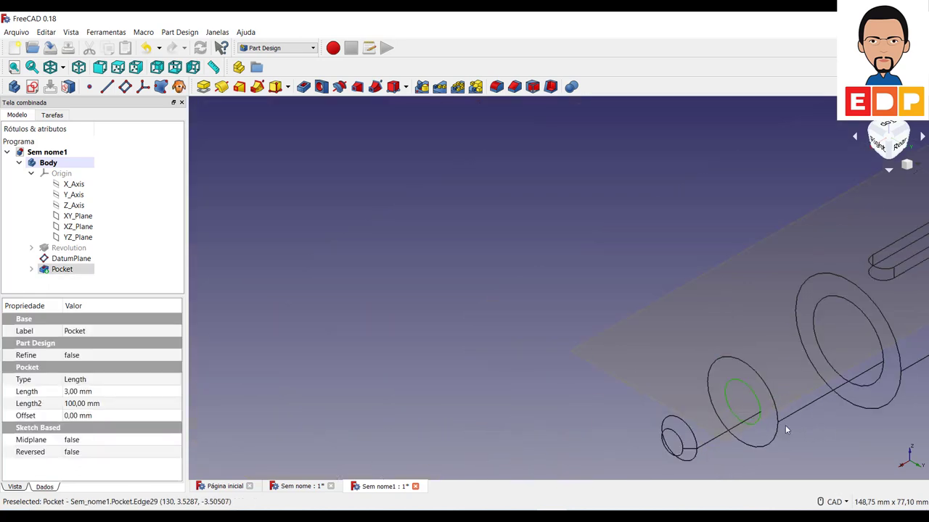
scroll(613, 408, down, 2)
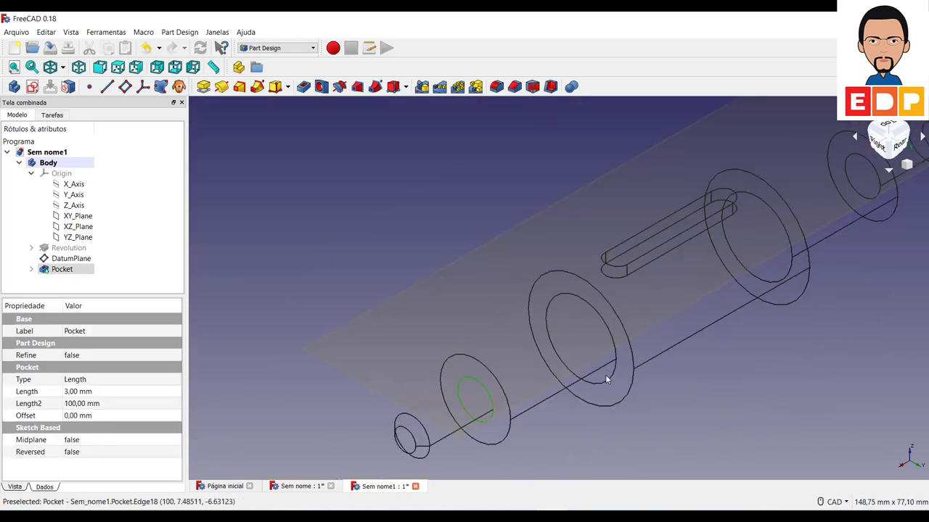
ctrl+click(608, 384)
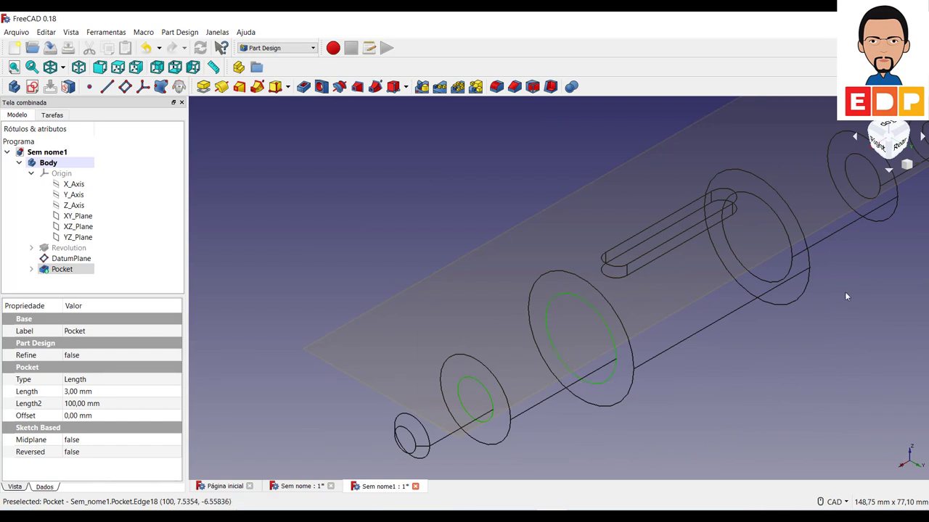
ctrl+click(776, 285)
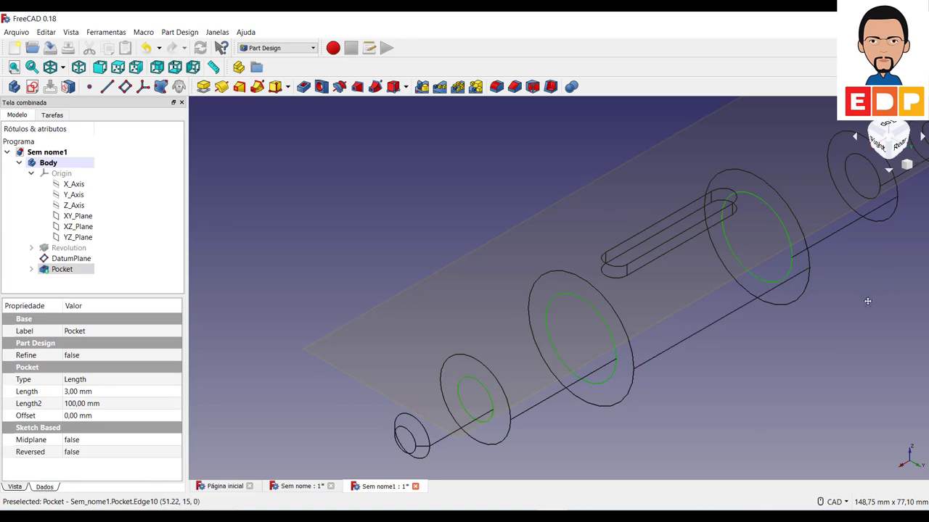
Start a Fillet on the four selected edges (Edge29, Edge18, Edge7, Edge4)
middle_drag(872, 200, 668, 295)
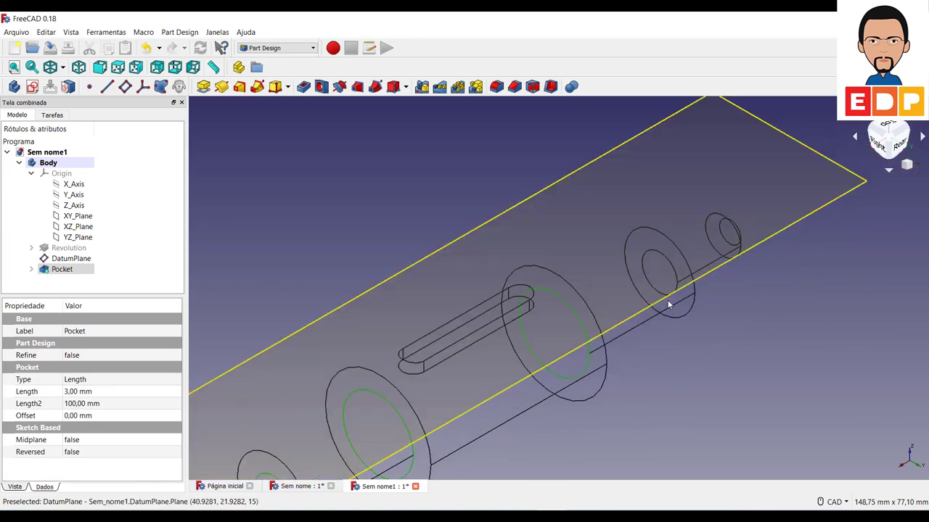
scroll(671, 301, up, 5)
scroll(681, 312, up, 2)
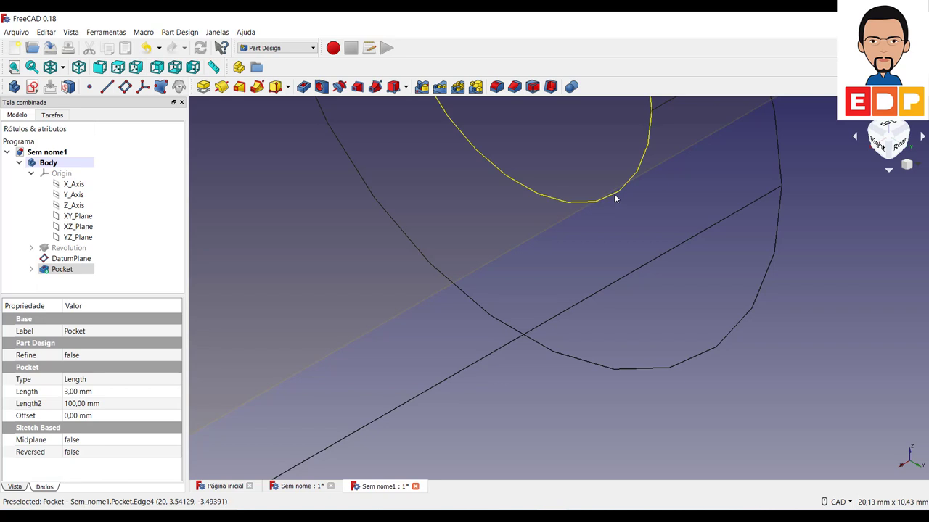
scroll(717, 309, down, 4)
scroll(769, 360, down, 4)
scroll(774, 361, down, 4)
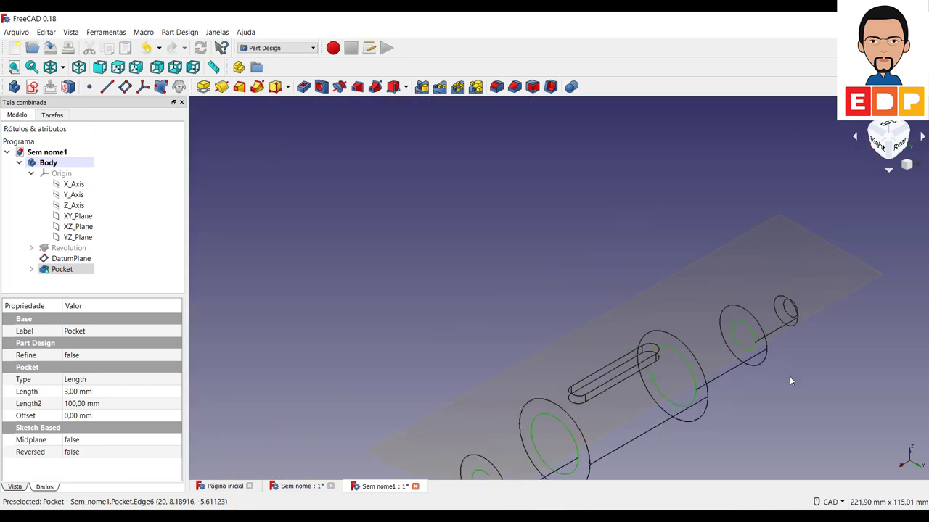
middle_drag(794, 398, 762, 302)
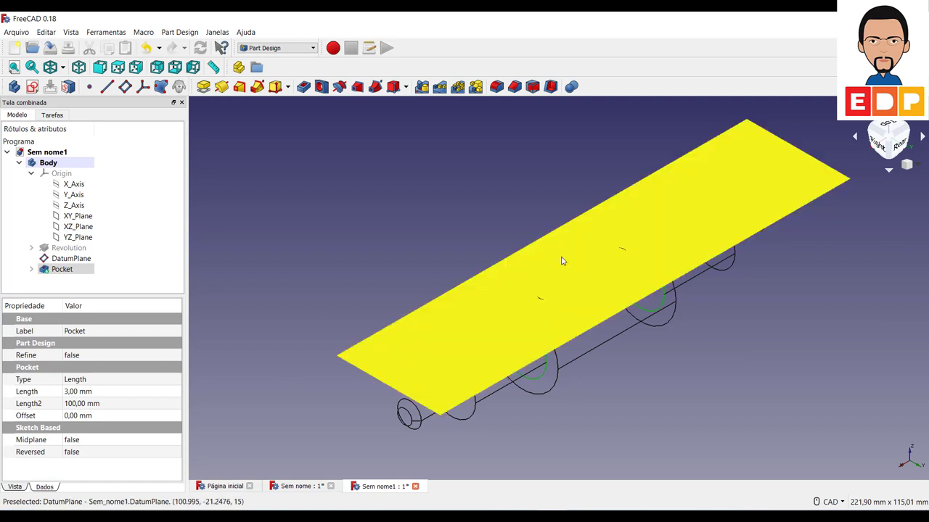
click(497, 87)
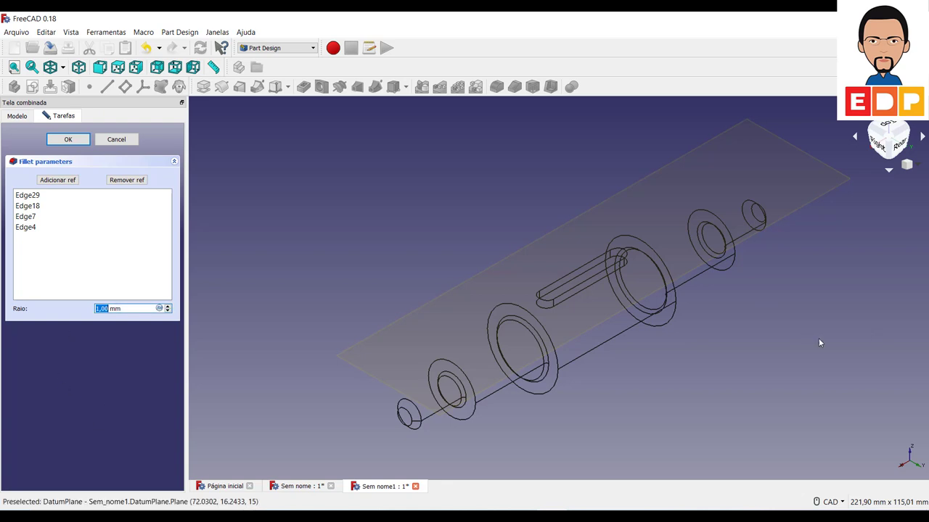
Confirm the four-edge shoulder fillet, restore the Estilo padrão shaded draw style, and centre the shaft
click(67, 141)
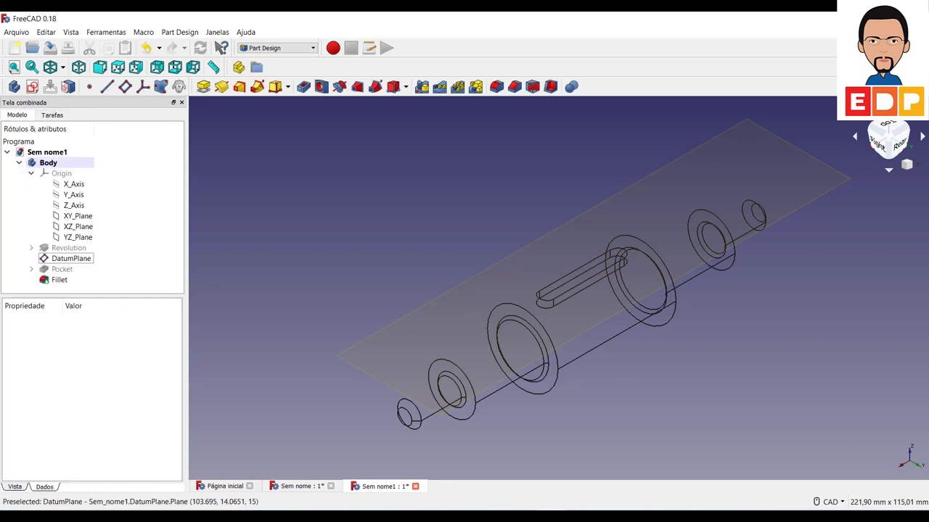
click(63, 68)
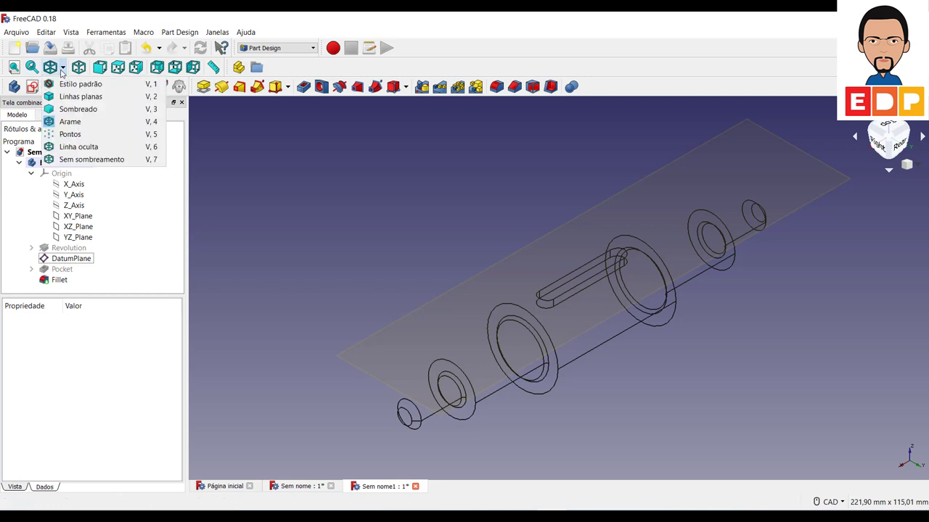
click(63, 84)
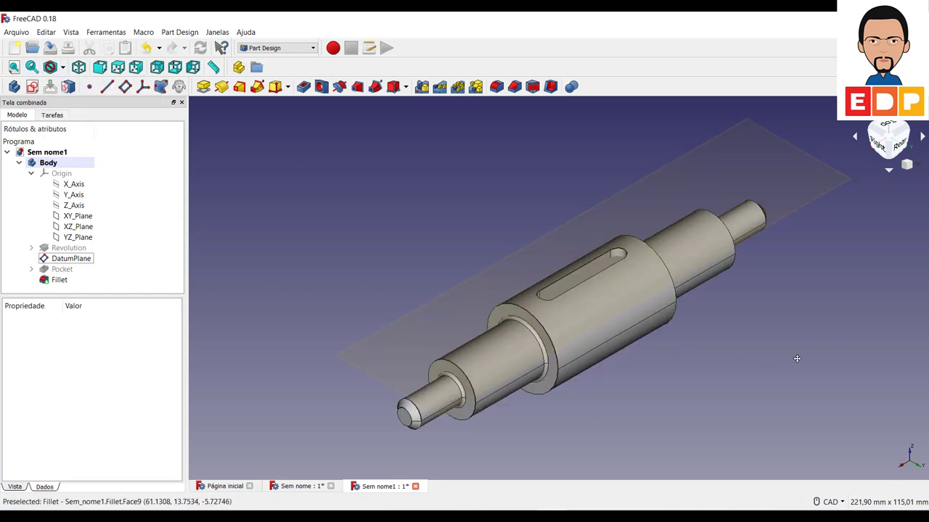
middle_drag(797, 358, 734, 364)
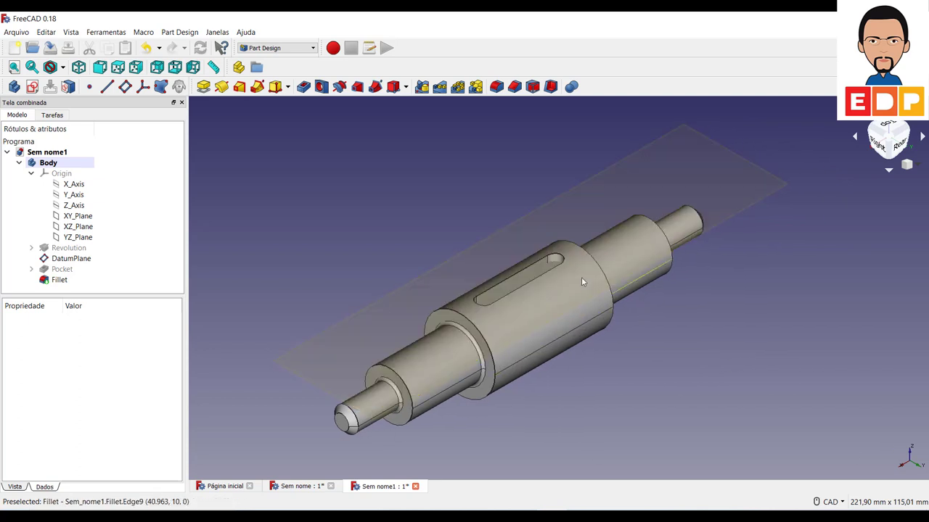